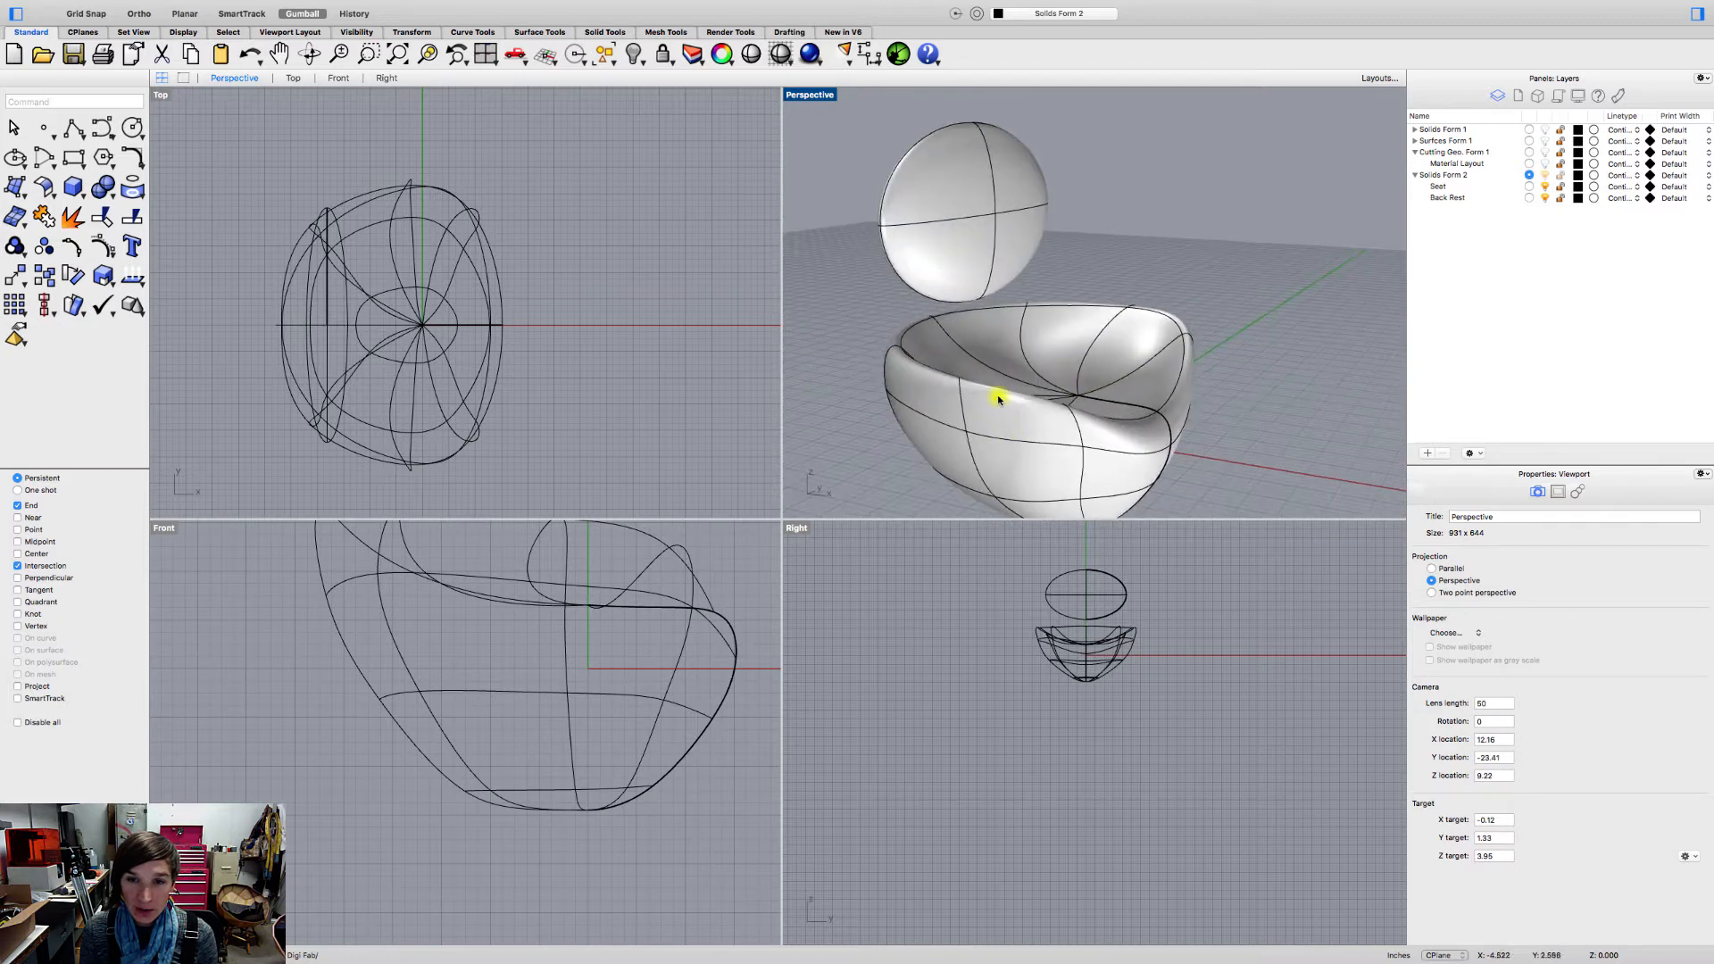
Step: Examine the seat and back rest in the Perspective and Front views to judge their relative position
right_drag(945, 381, 1088, 357)
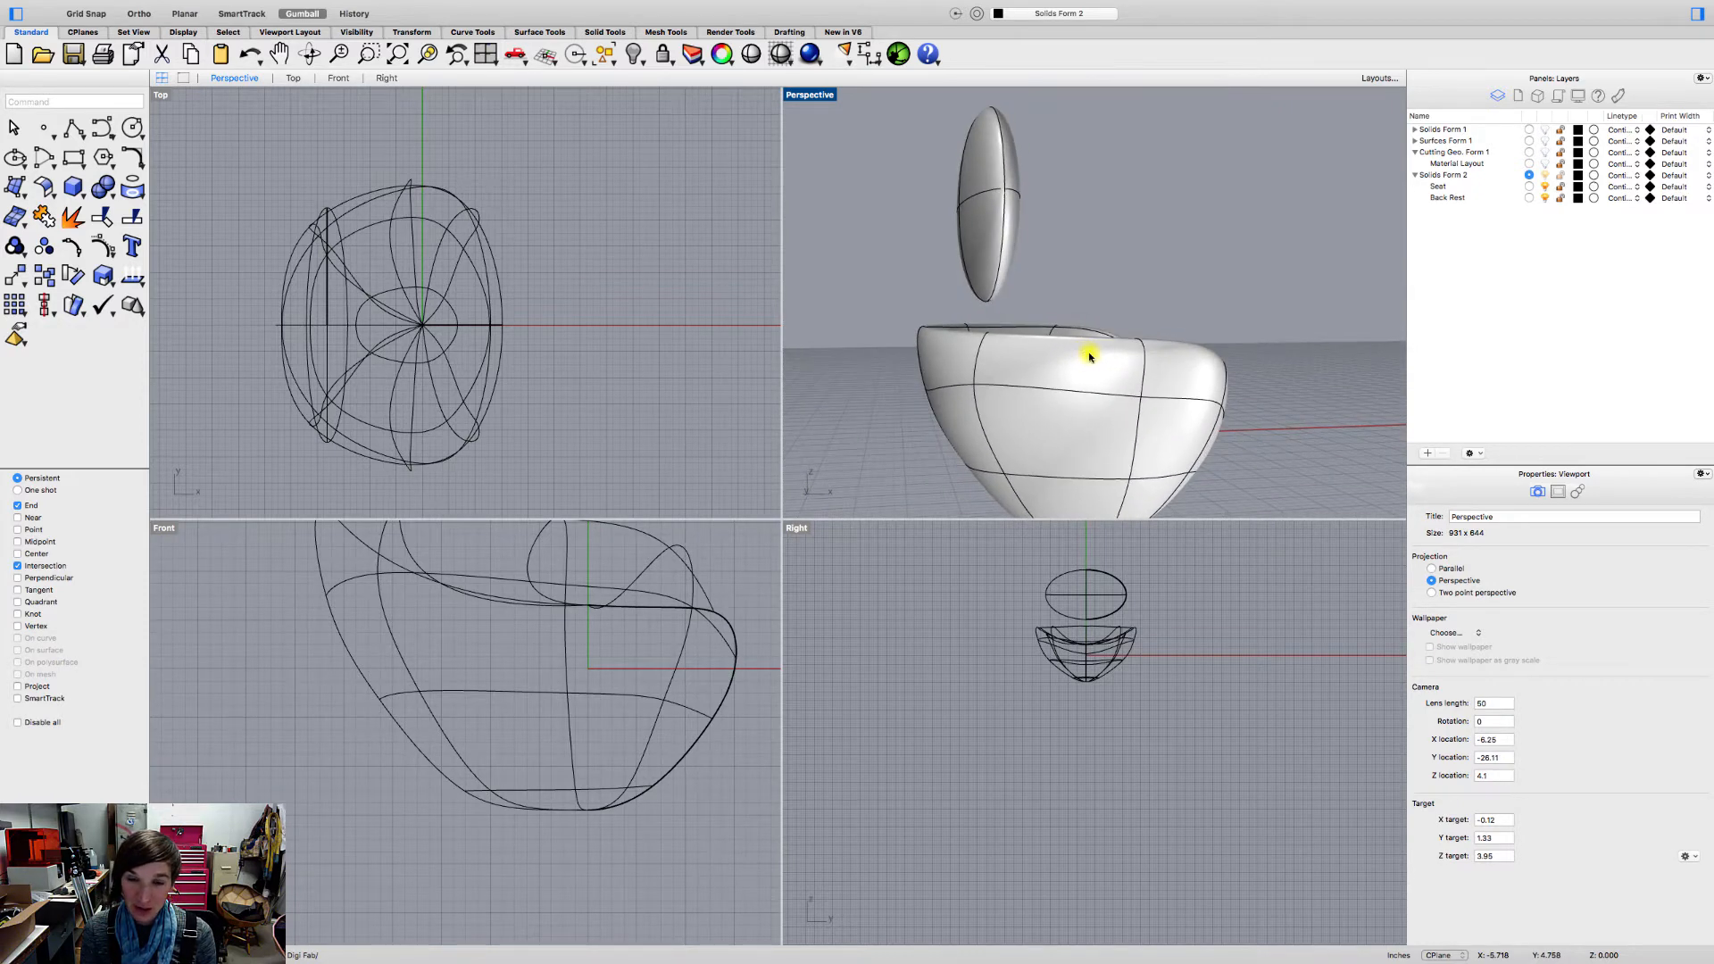
scroll(1040, 607, up, 2)
scroll(571, 683, down, 3)
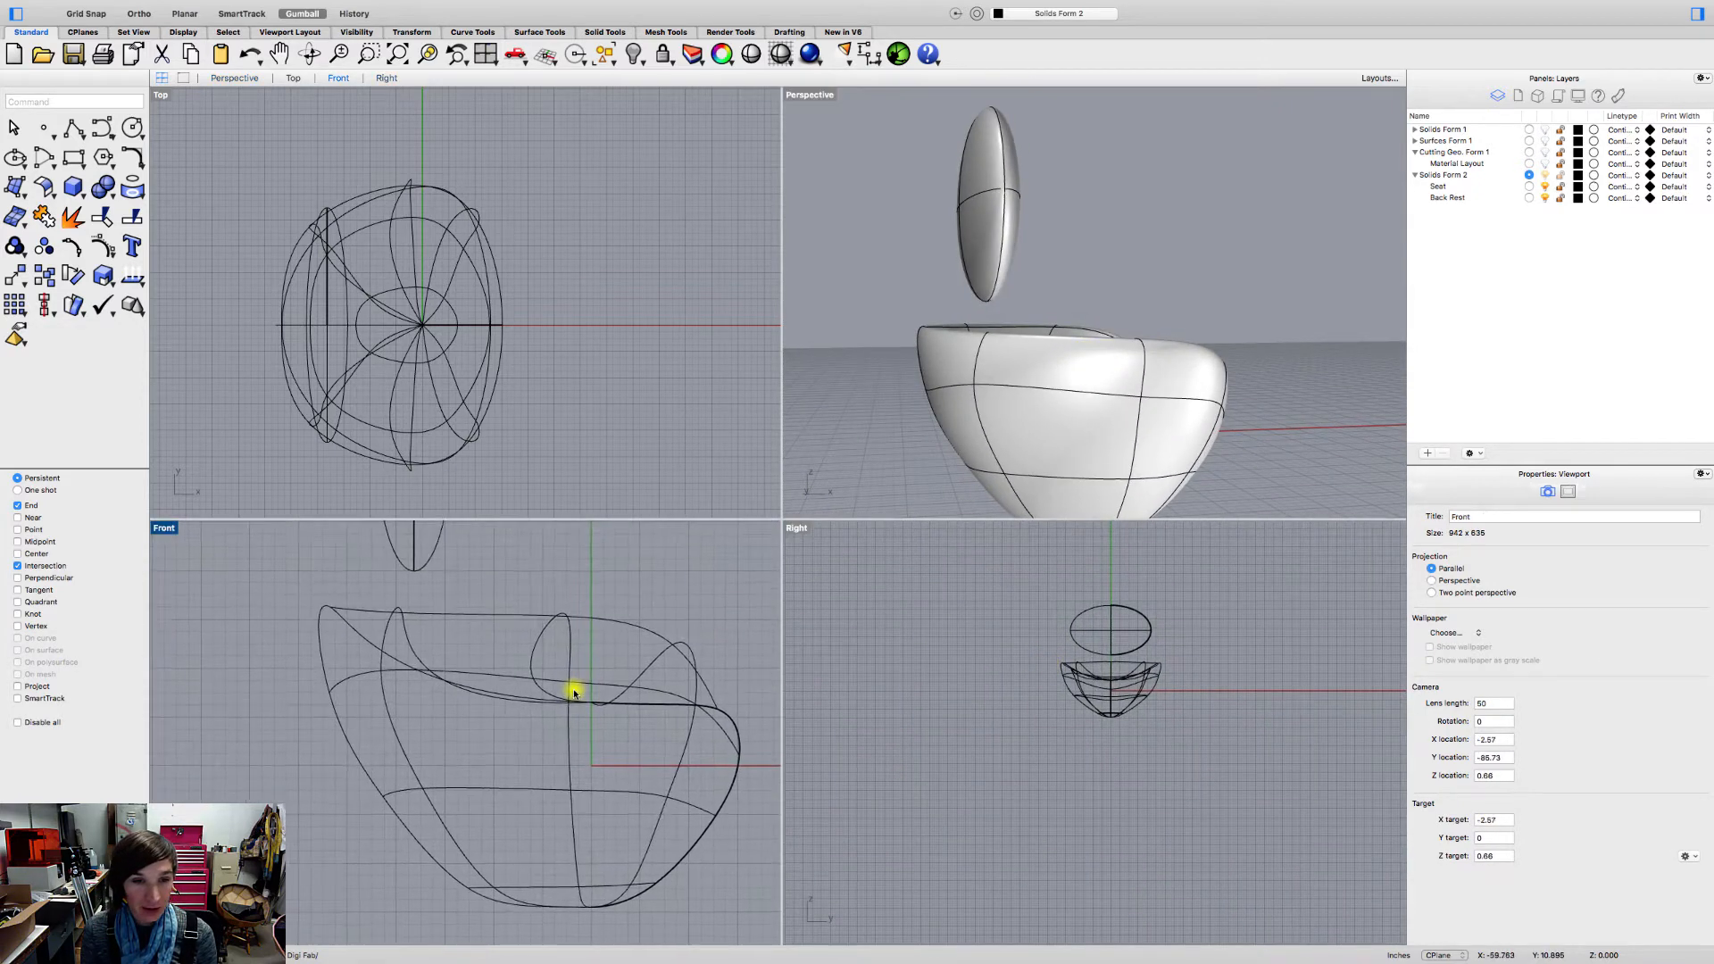
right_drag(573, 681, 592, 734)
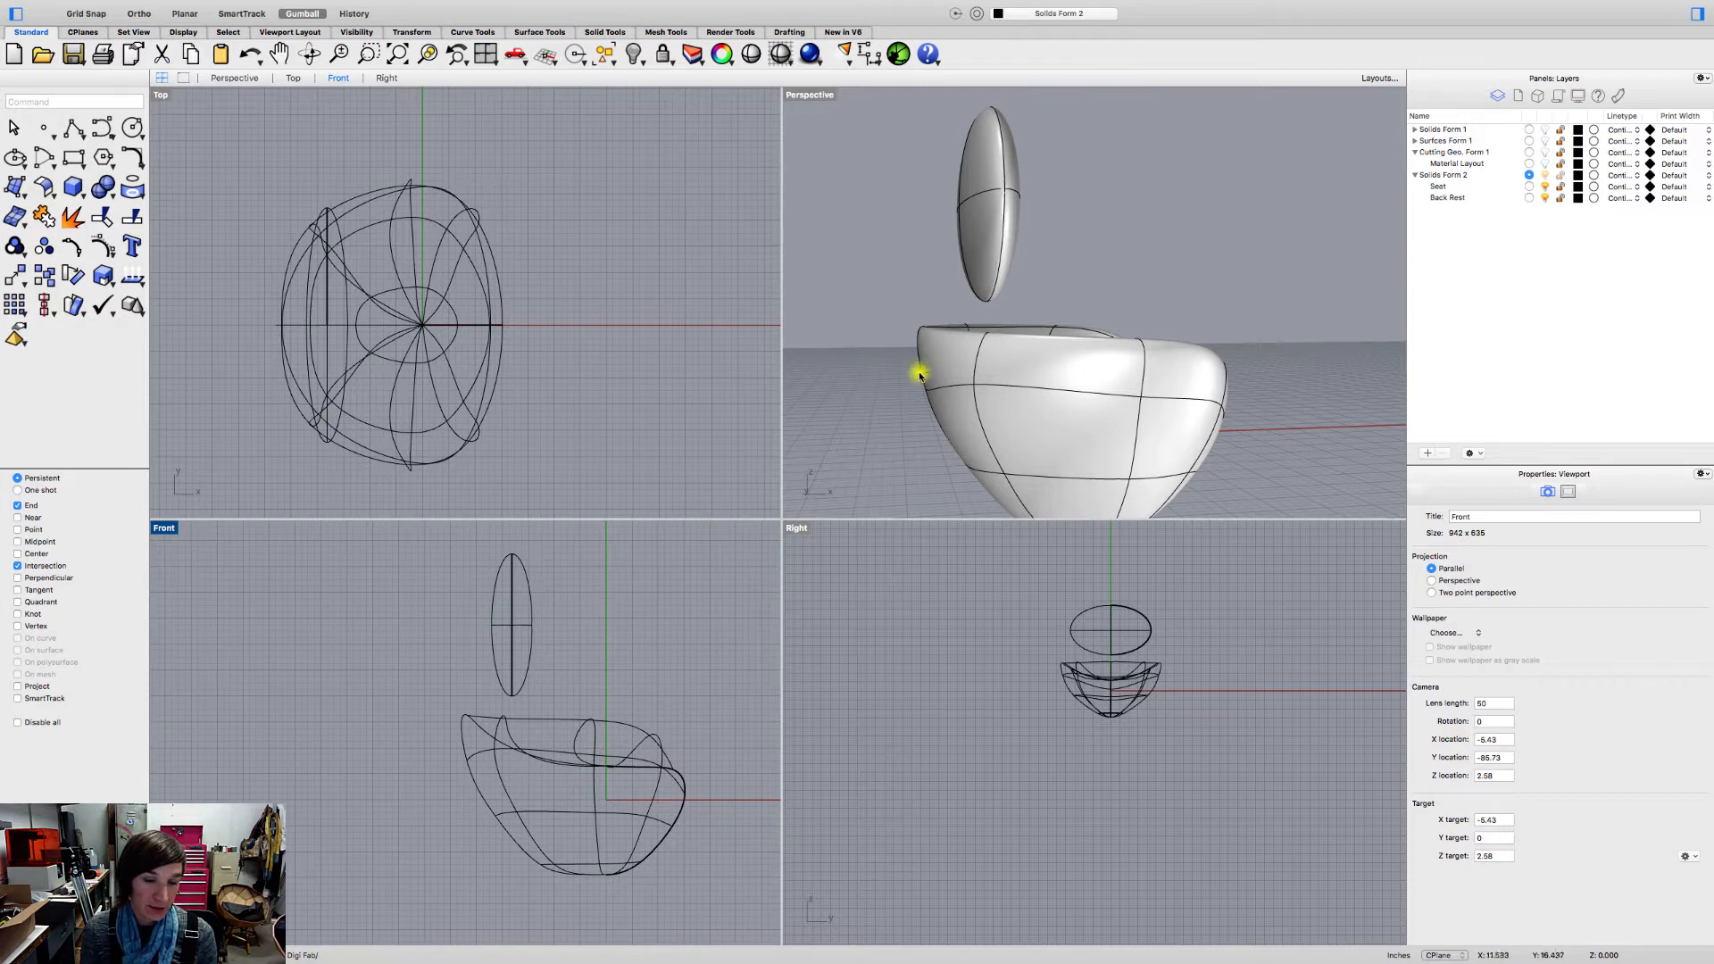
mouse_move(953, 387)
right_down()
mouse_move(940, 432)
mouse_move(990, 458)
mouse_move(1051, 444)
mouse_move(933, 375)
mouse_move(764, 364)
mouse_move(754, 390)
mouse_move(887, 425)
mouse_move(948, 359)
right_up()
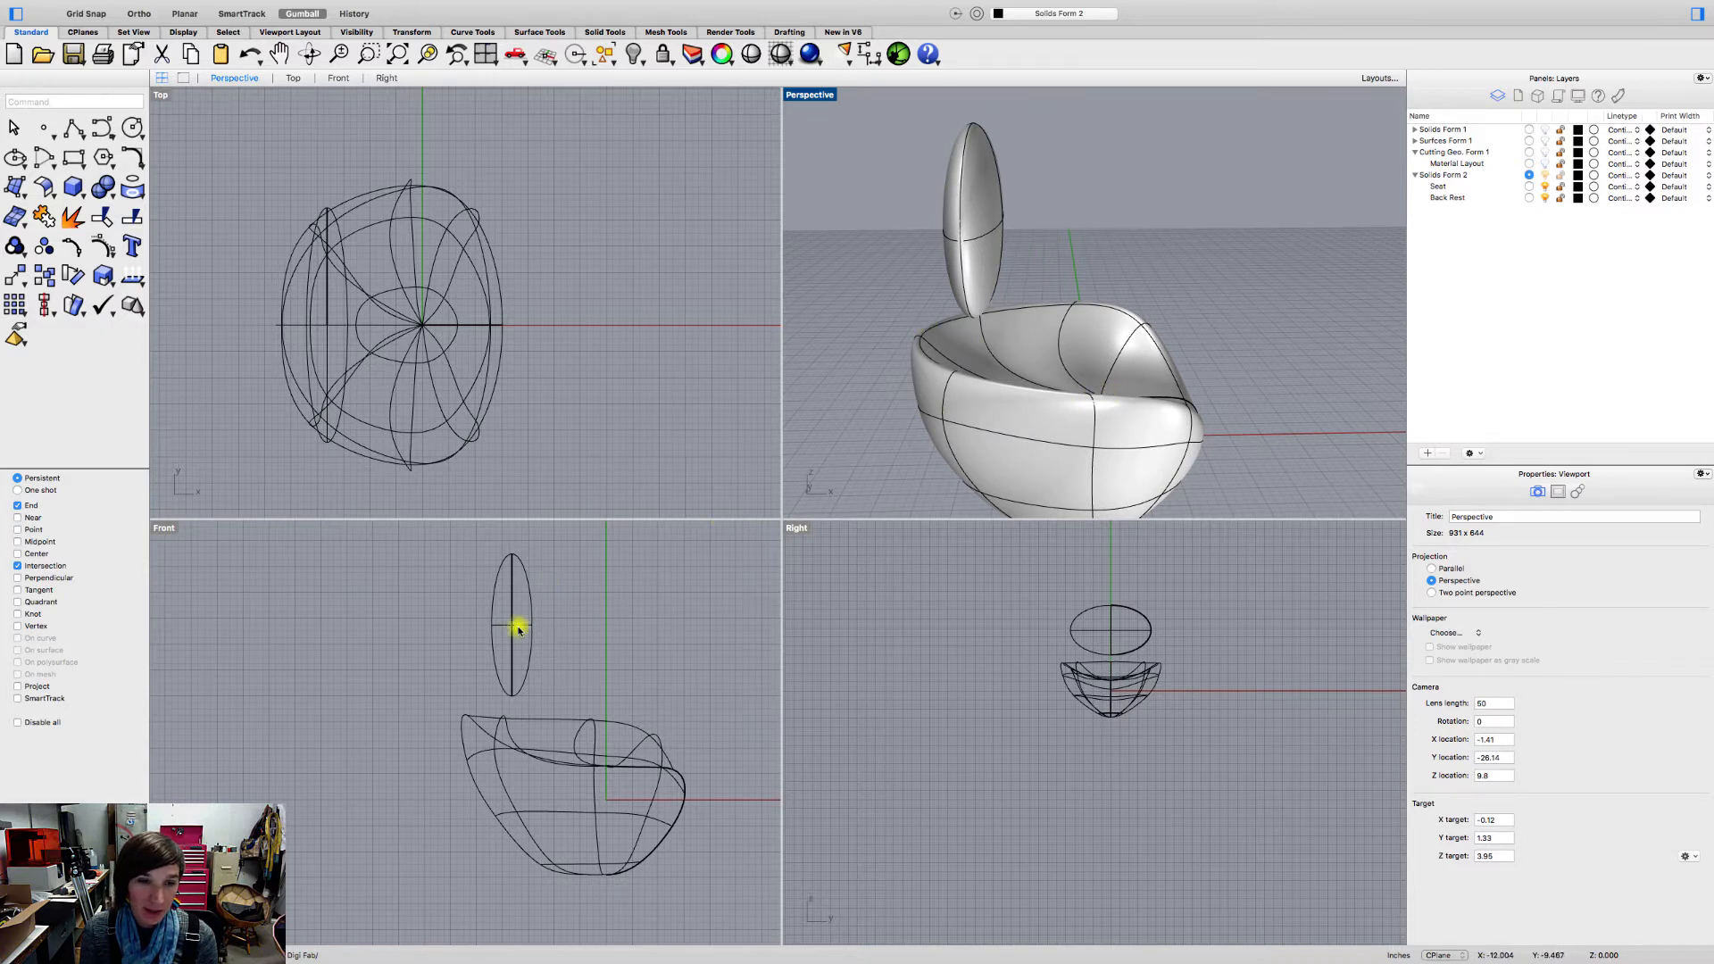
right_drag(924, 393, 918, 402)
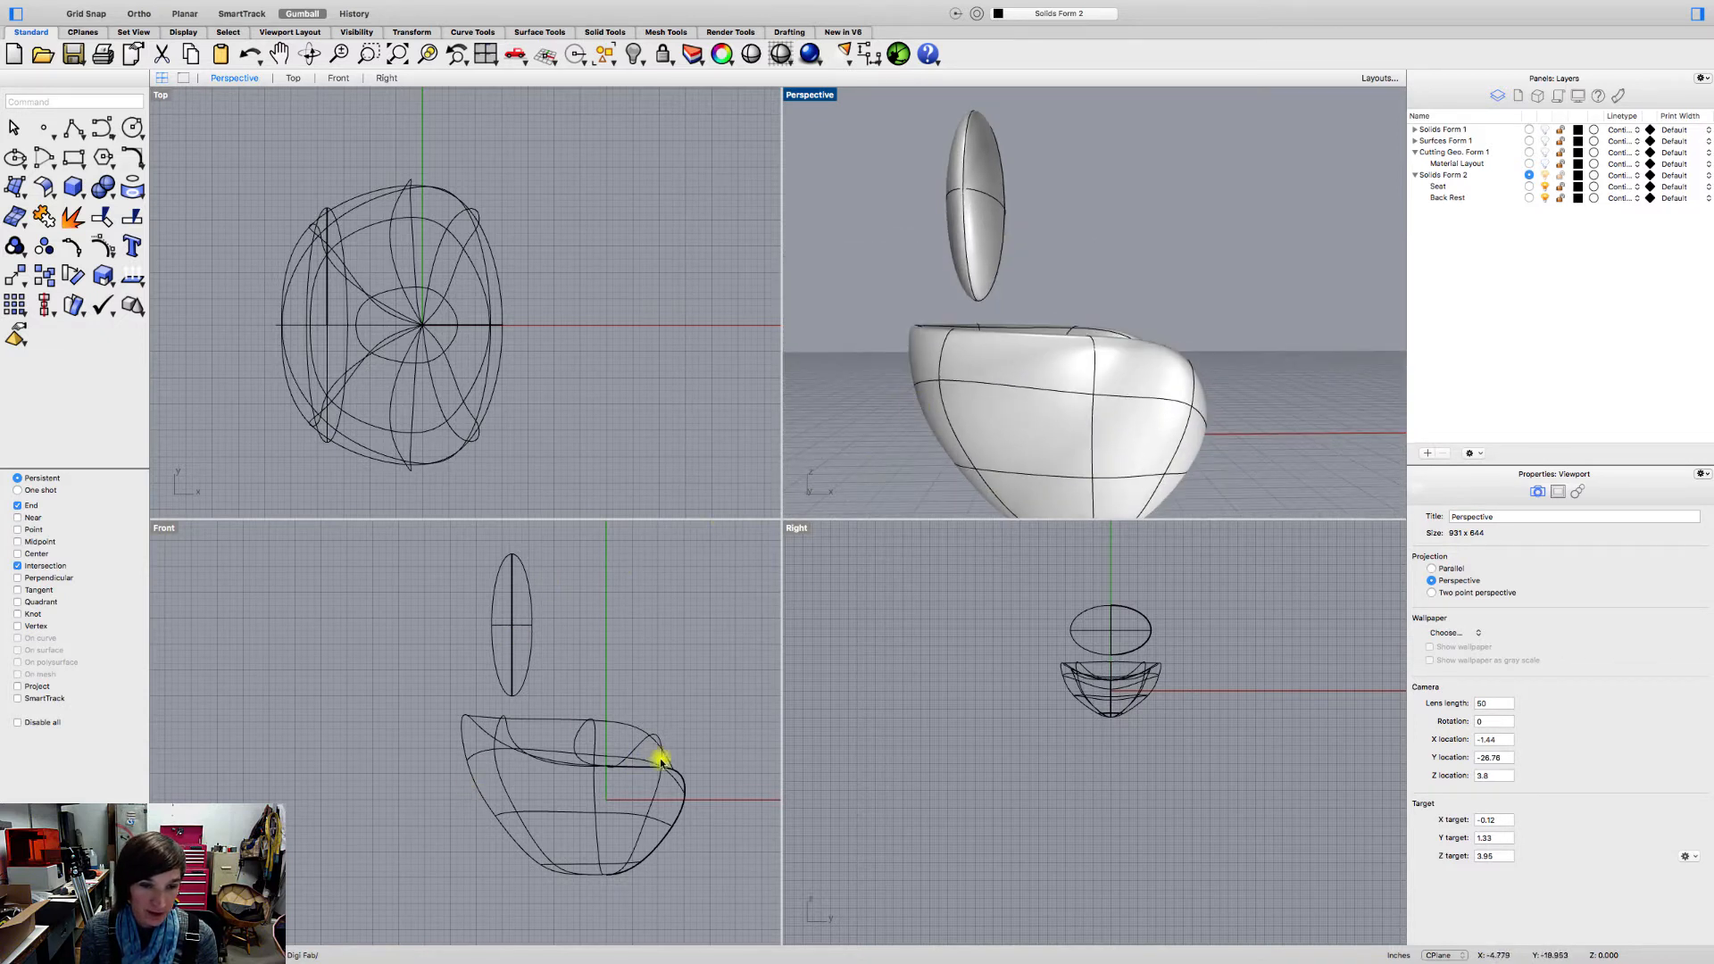
scroll(646, 761, up, 3)
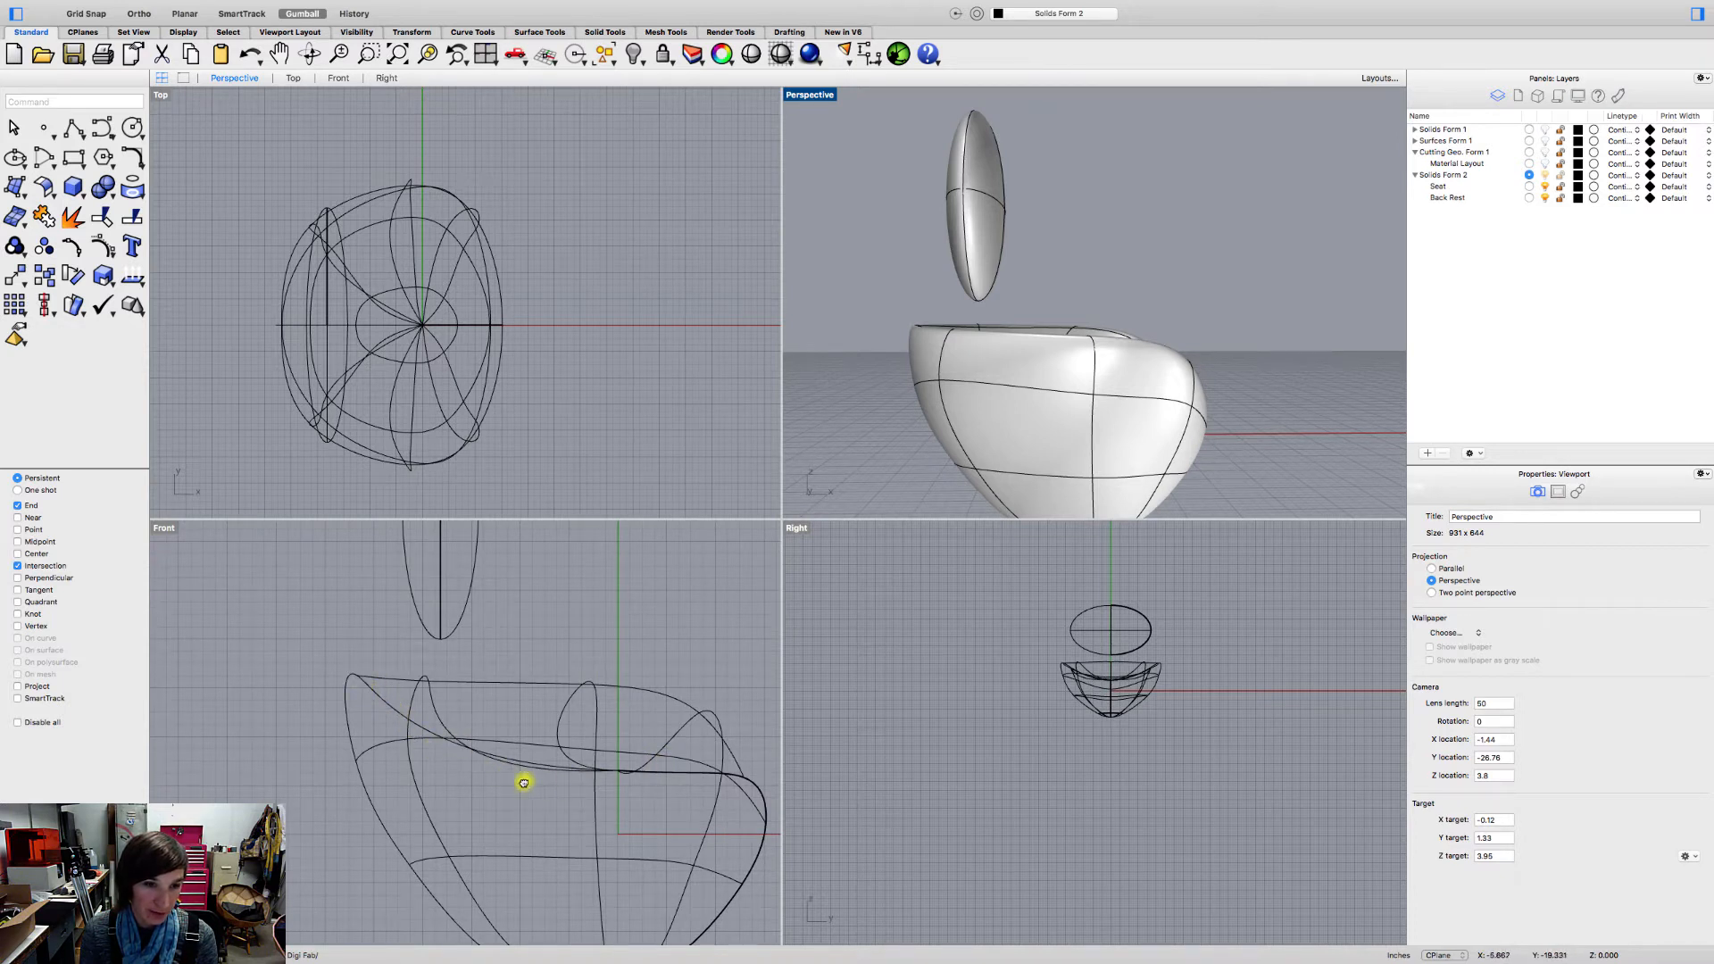
right_drag(524, 783, 408, 728)
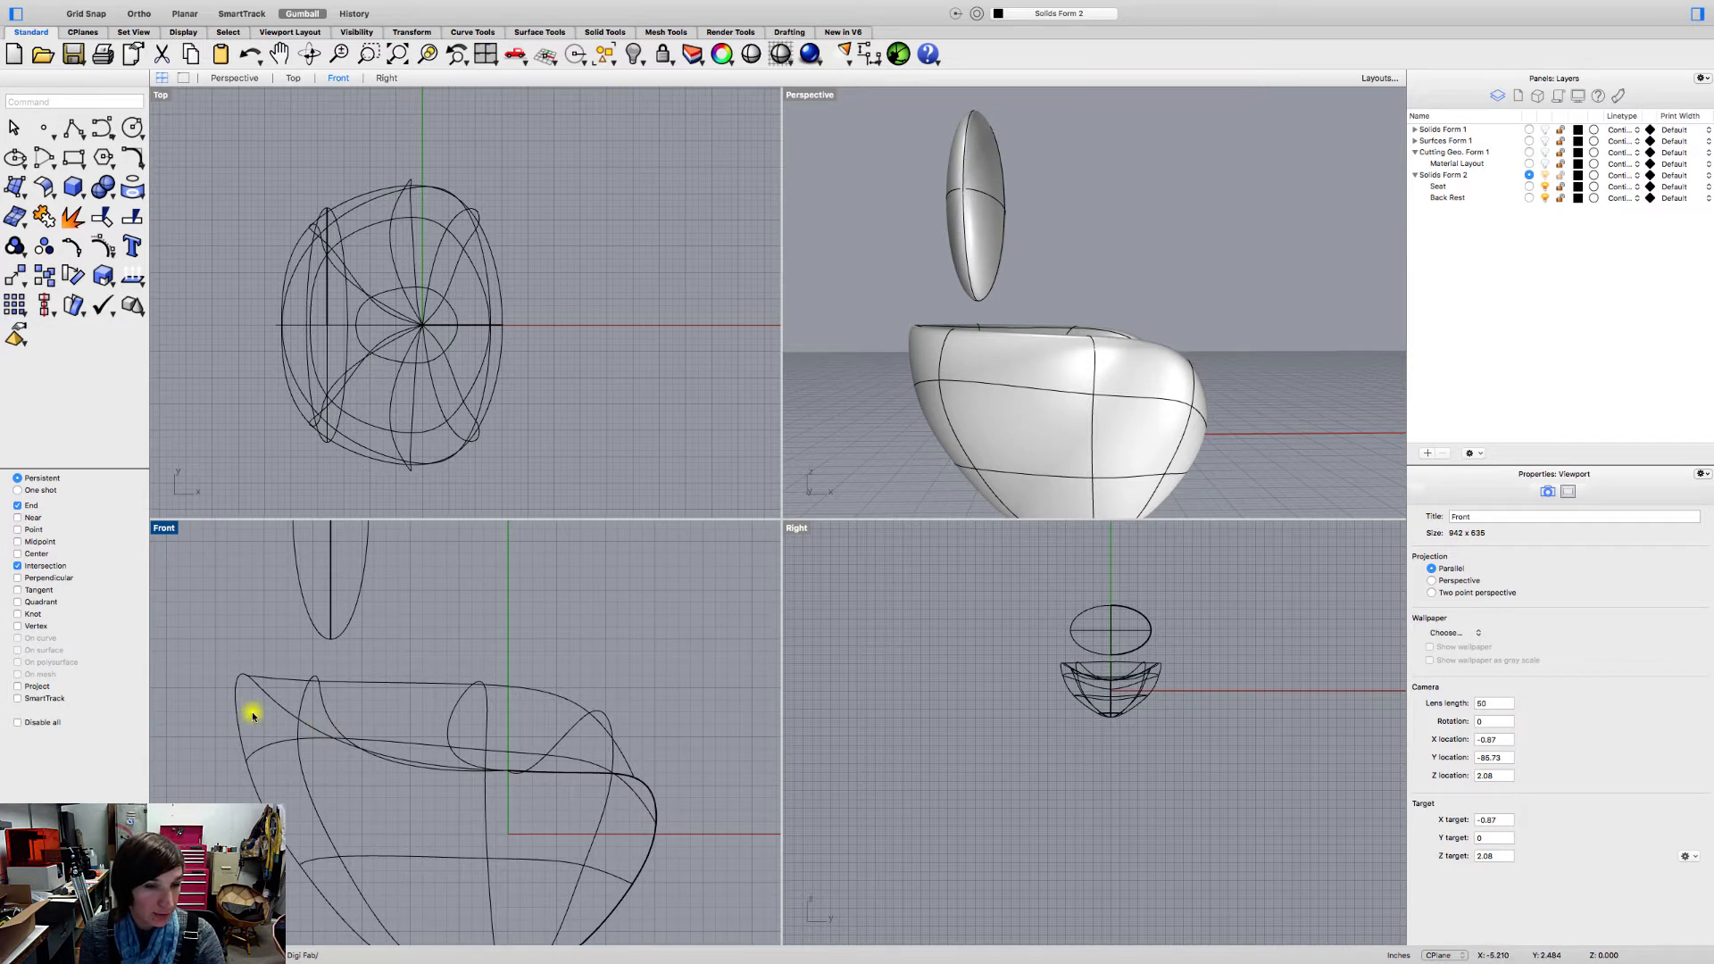
scroll(294, 701, down, 3)
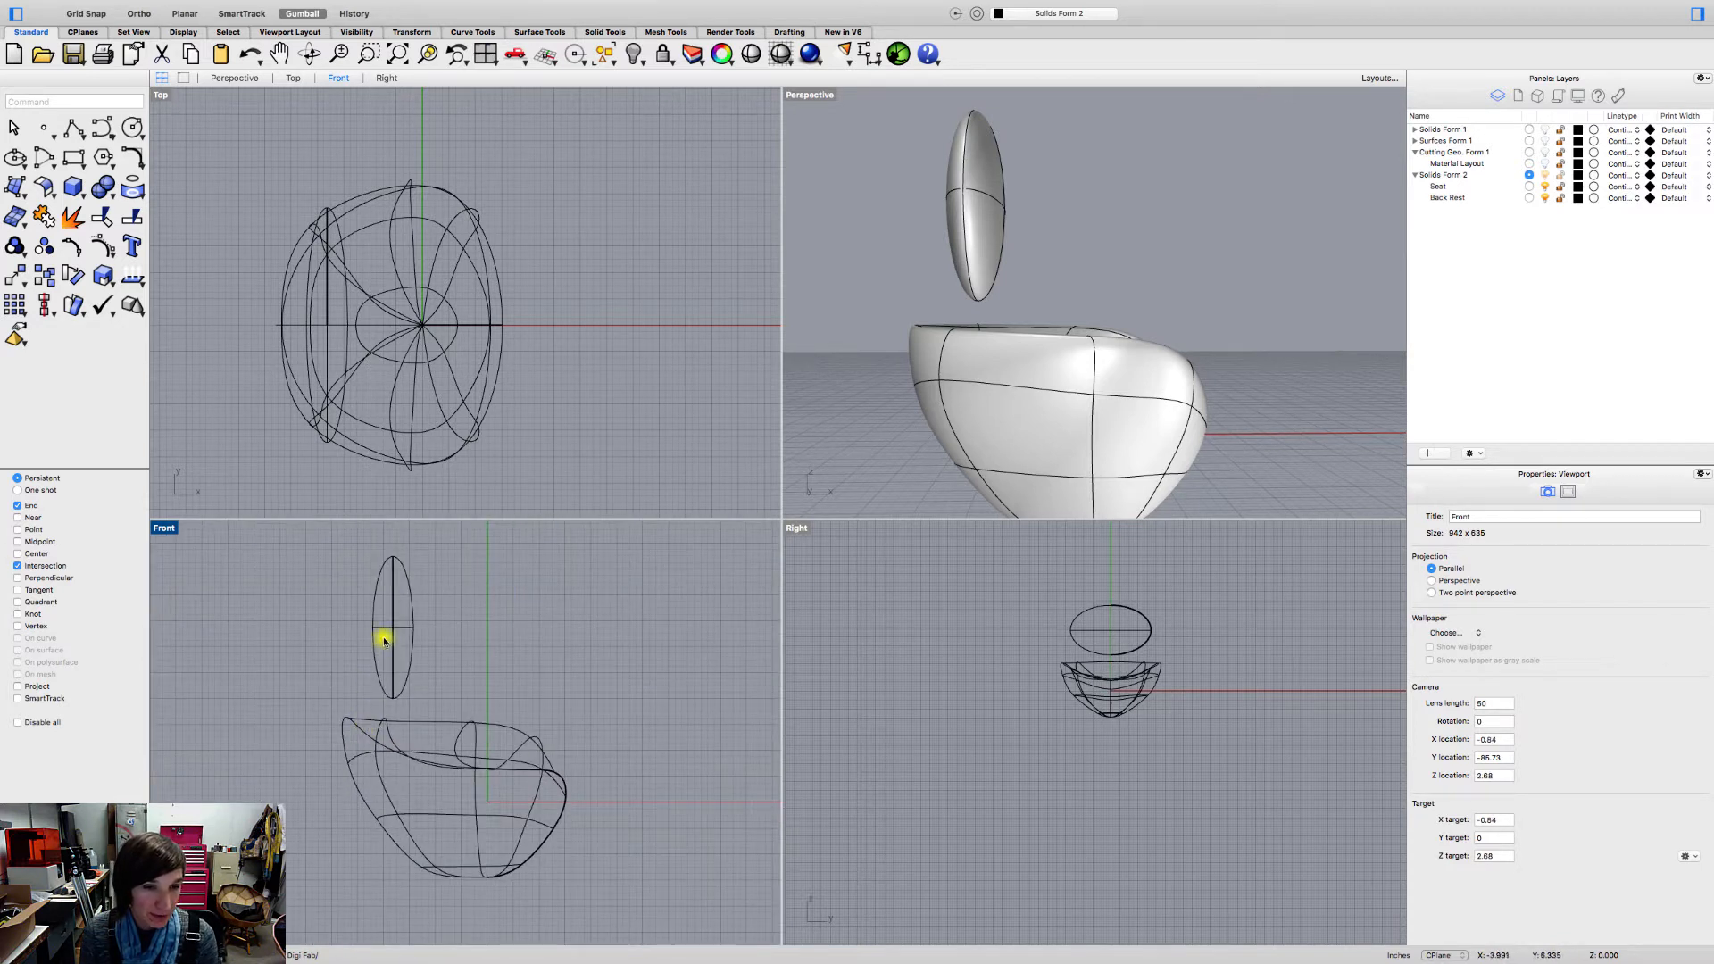
Step: Move the back rest behind the seat's rear edge and tilt it slightly backward in the Front view
click(387, 641)
drag(391, 641, 329, 672)
click(432, 661)
right_drag(1025, 394, 830, 403)
mouse_move(1036, 380)
right_down()
mouse_move(1010, 386)
mouse_move(1004, 366)
right_up()
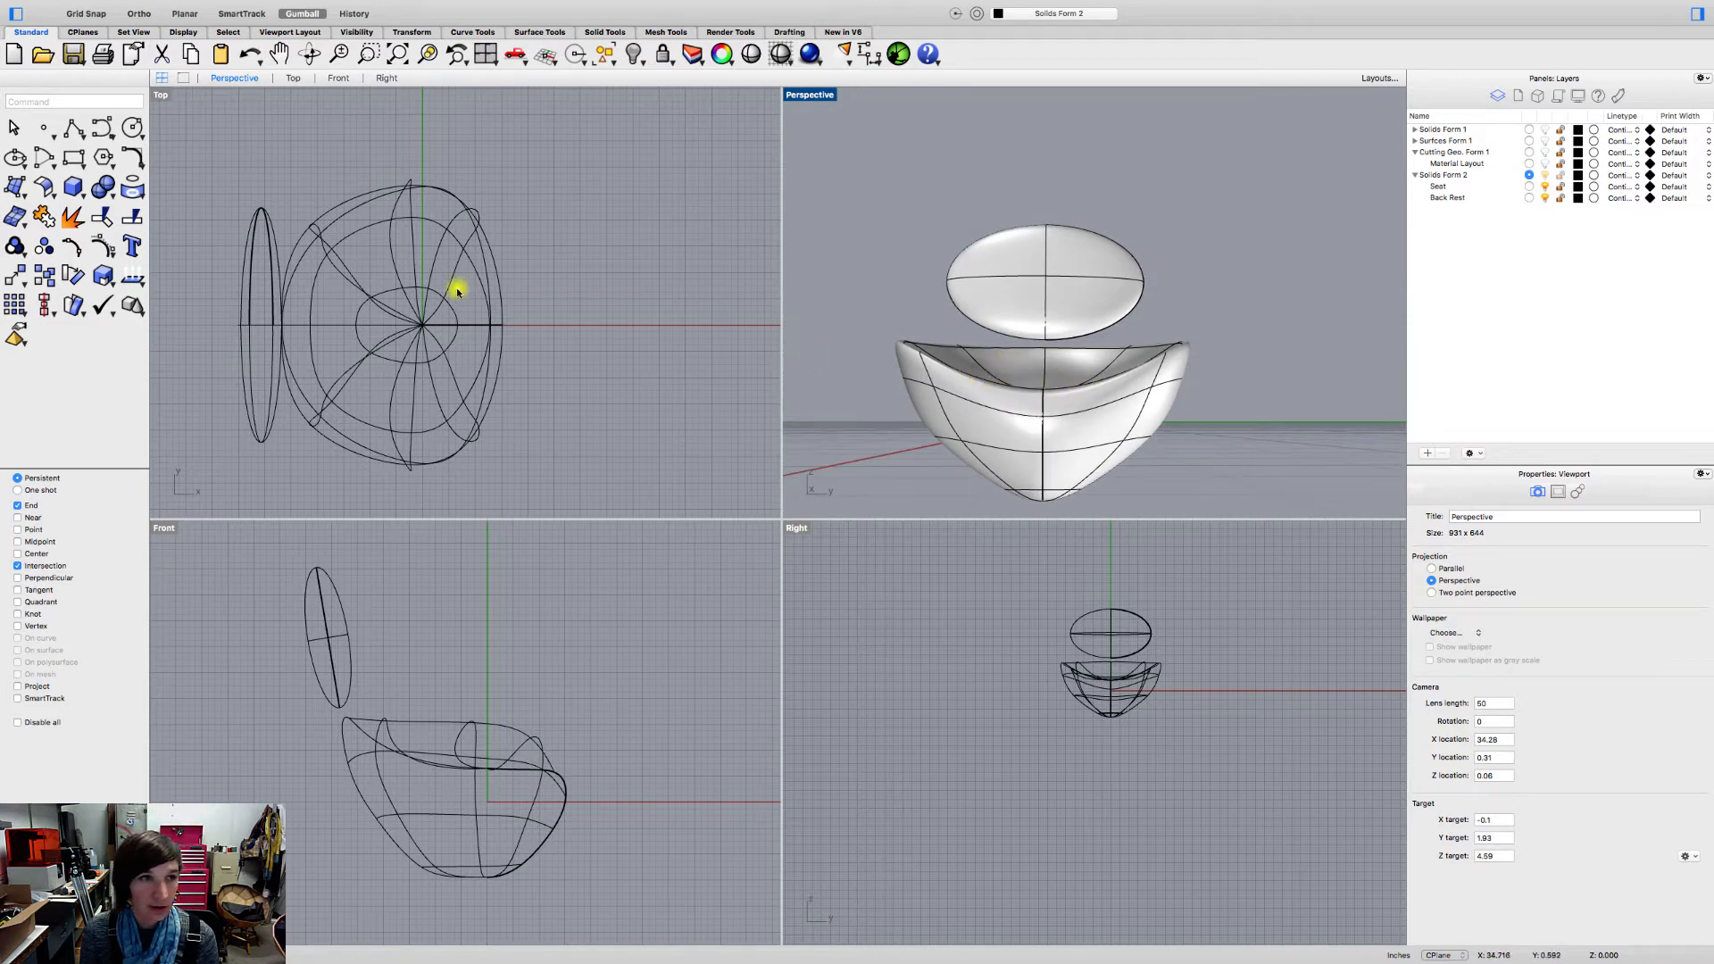
click(74, 131)
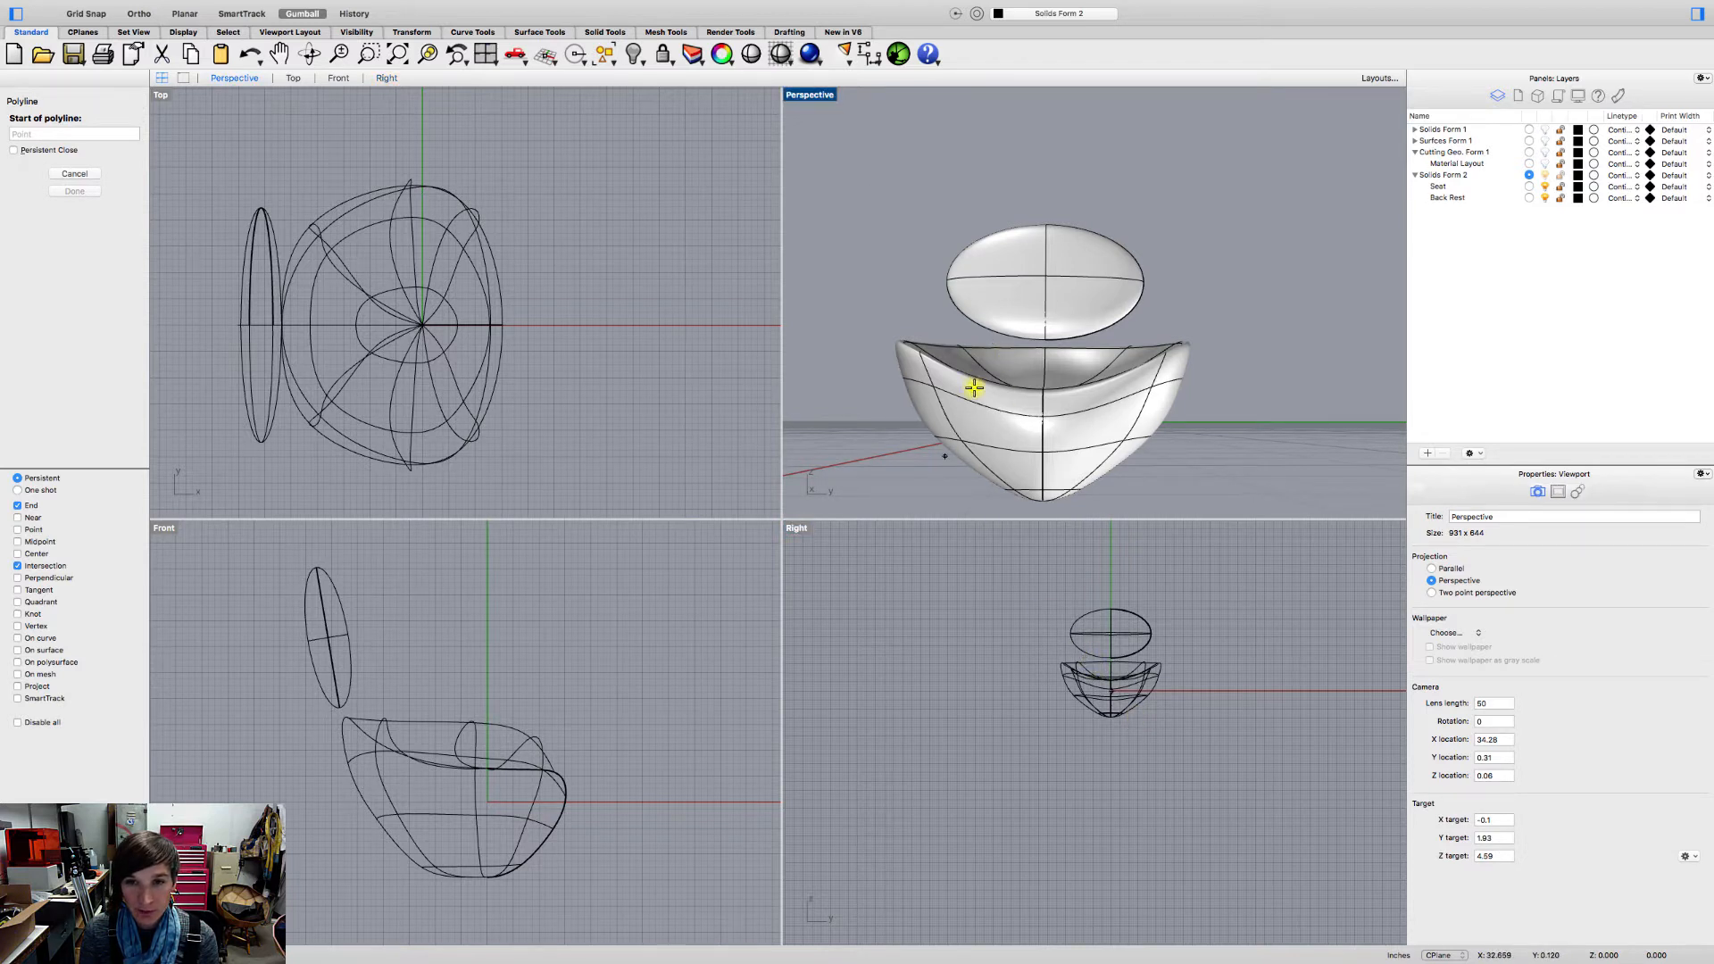
key(Escape)
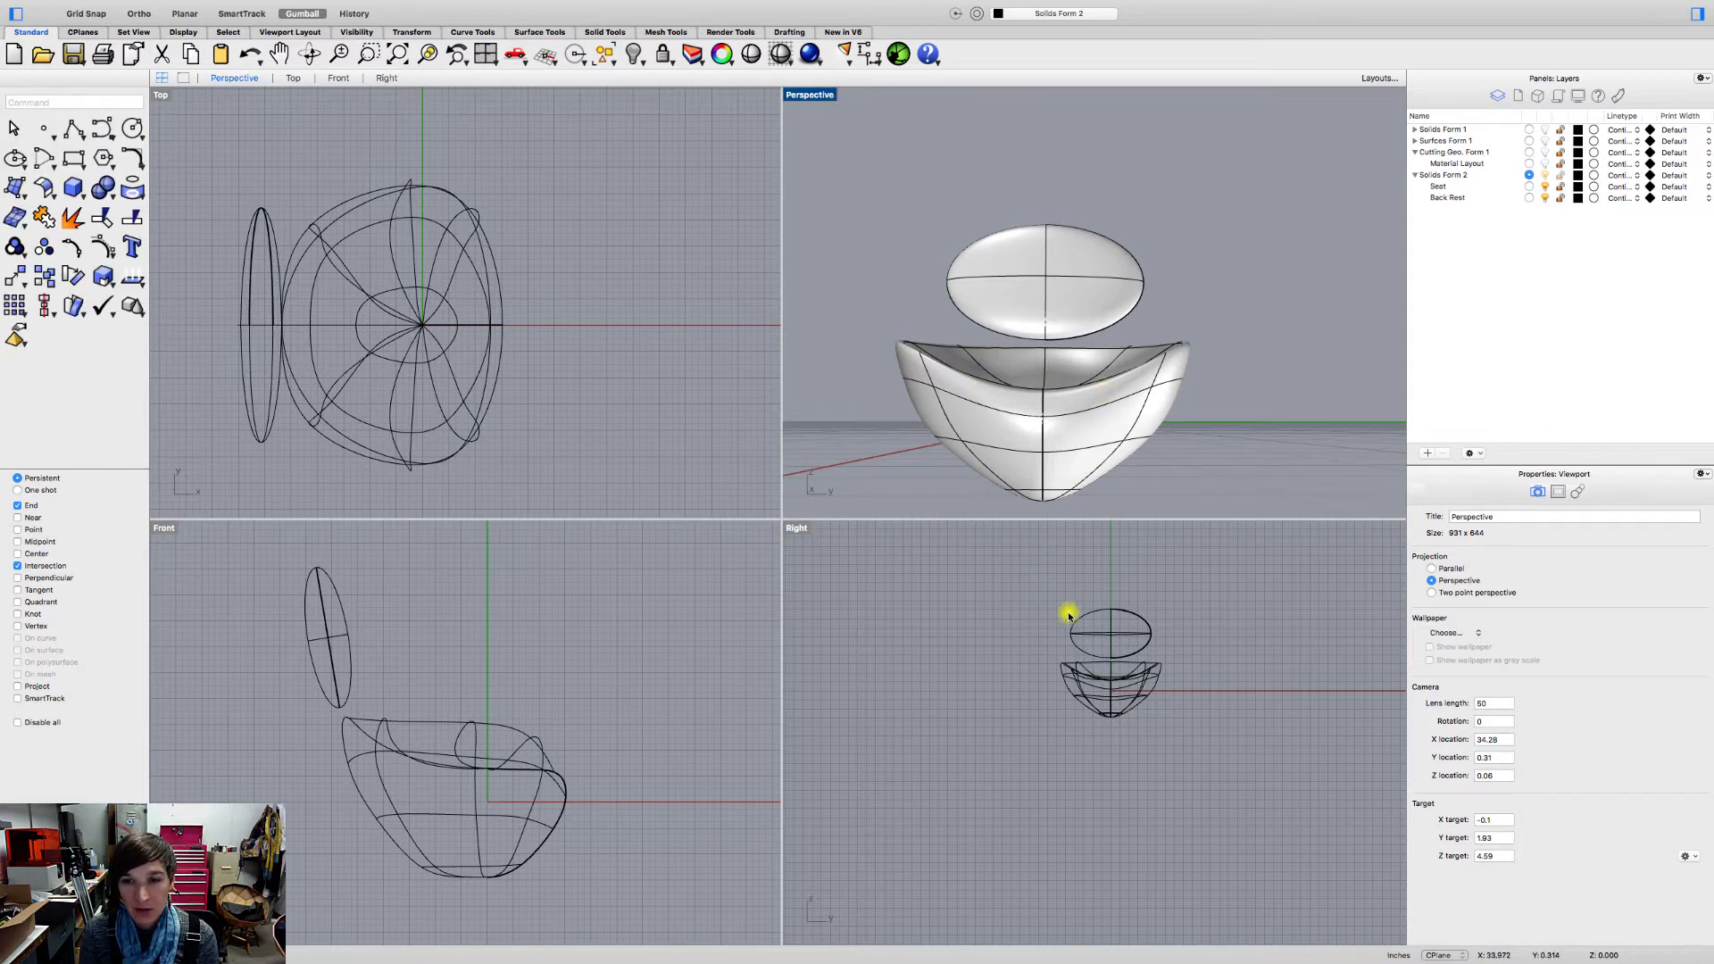
Step: Turn on the control points of the seat surface
right_drag(1022, 388, 1047, 406)
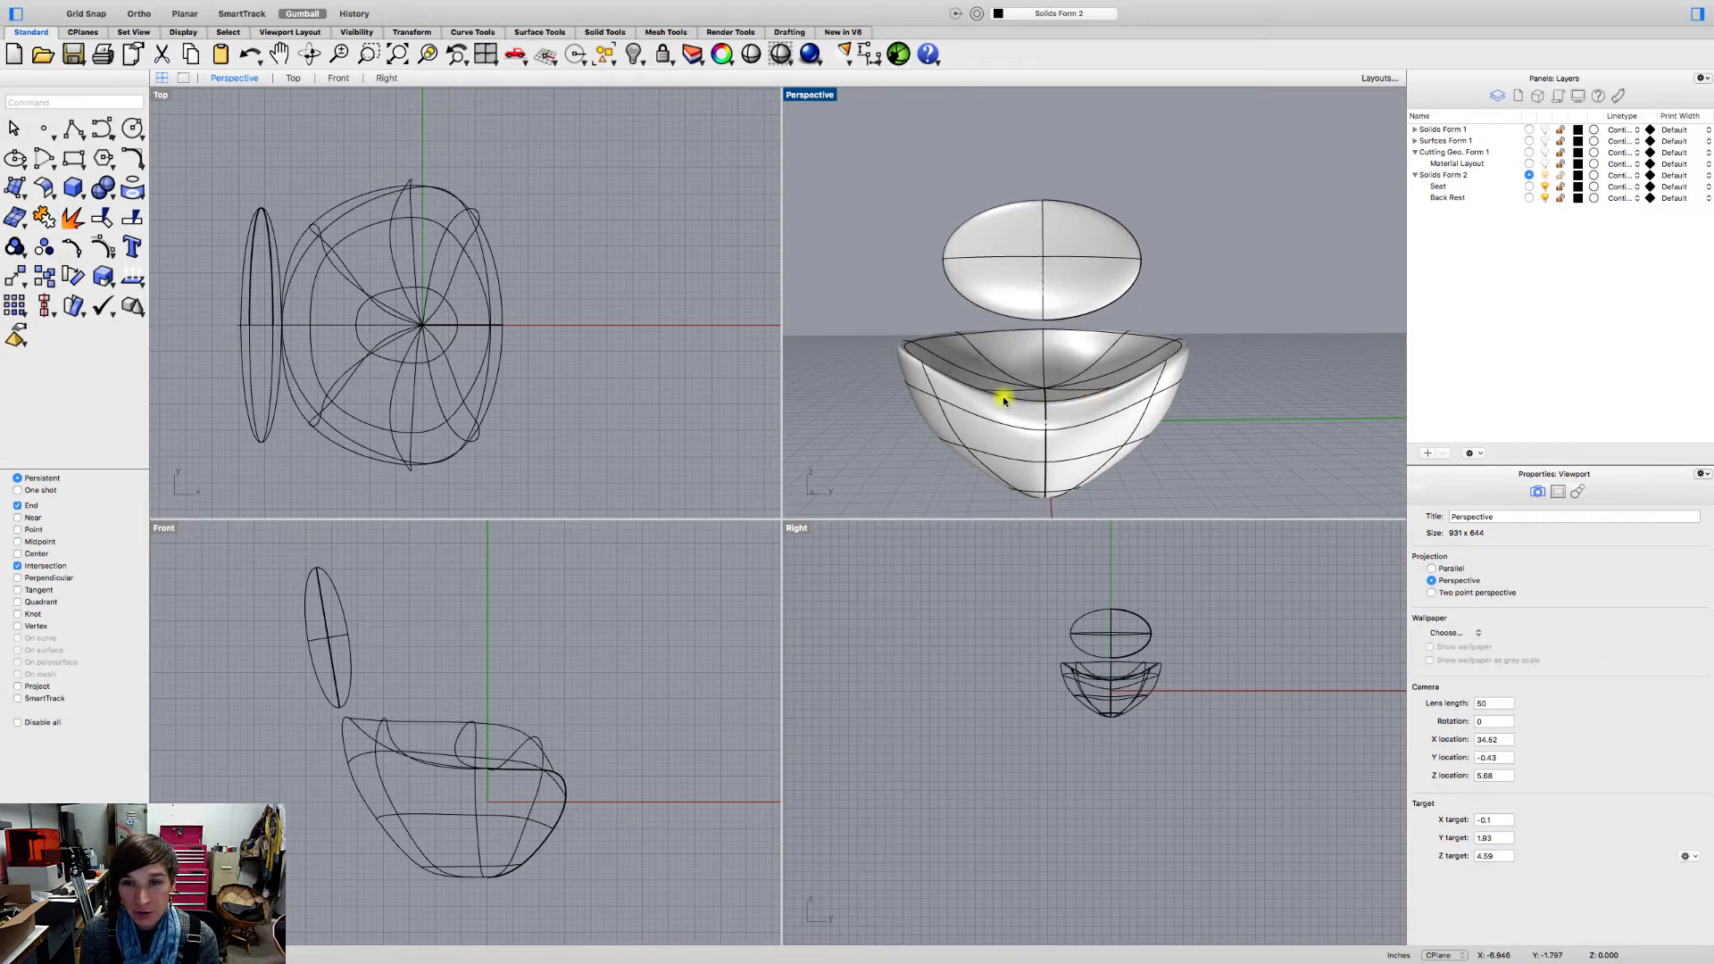
right_drag(1059, 382, 1166, 345)
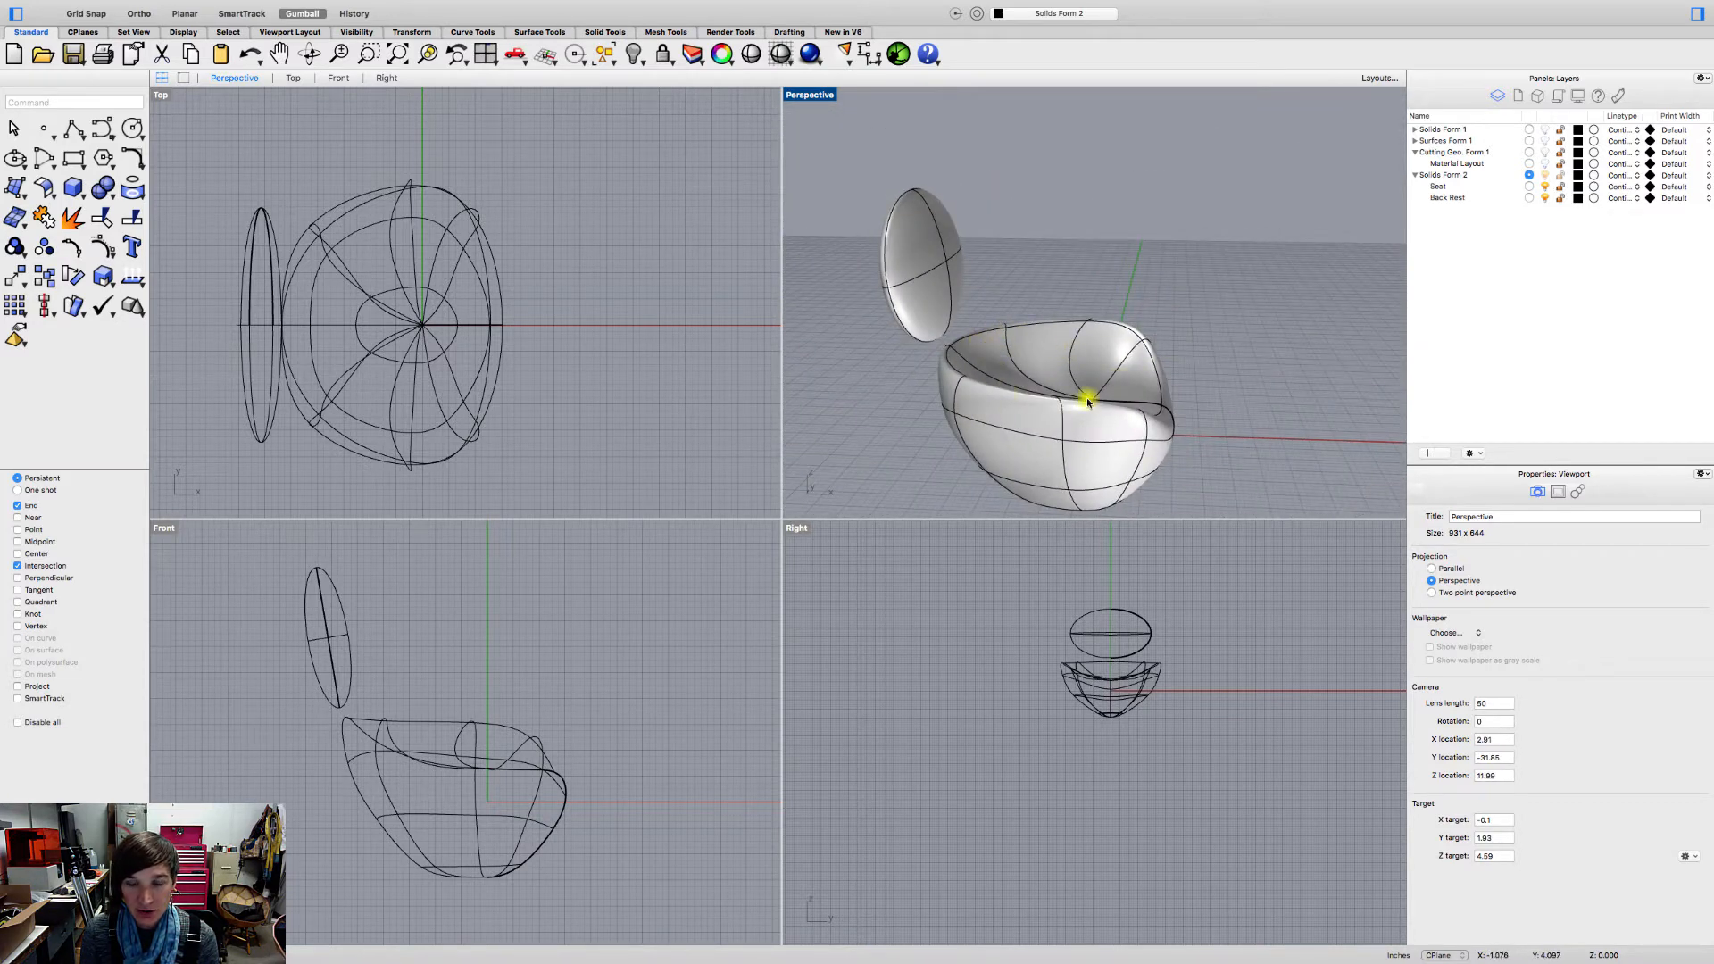
right_drag(1087, 402, 1040, 387)
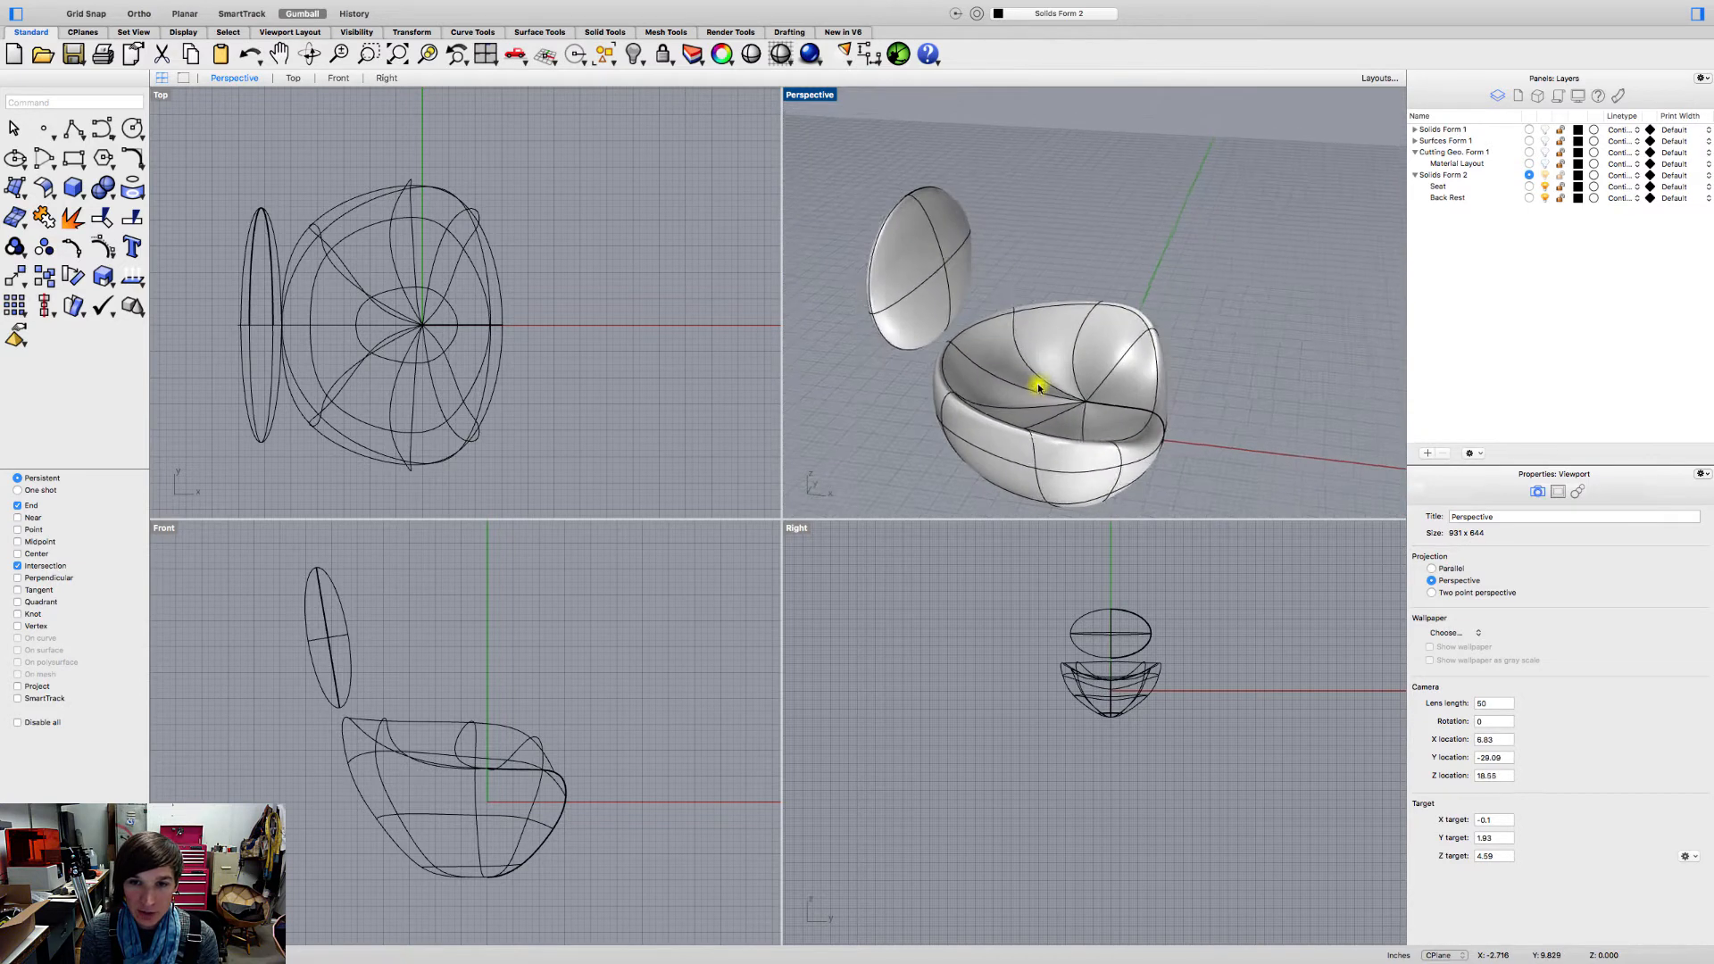
scroll(1039, 387, up, 6)
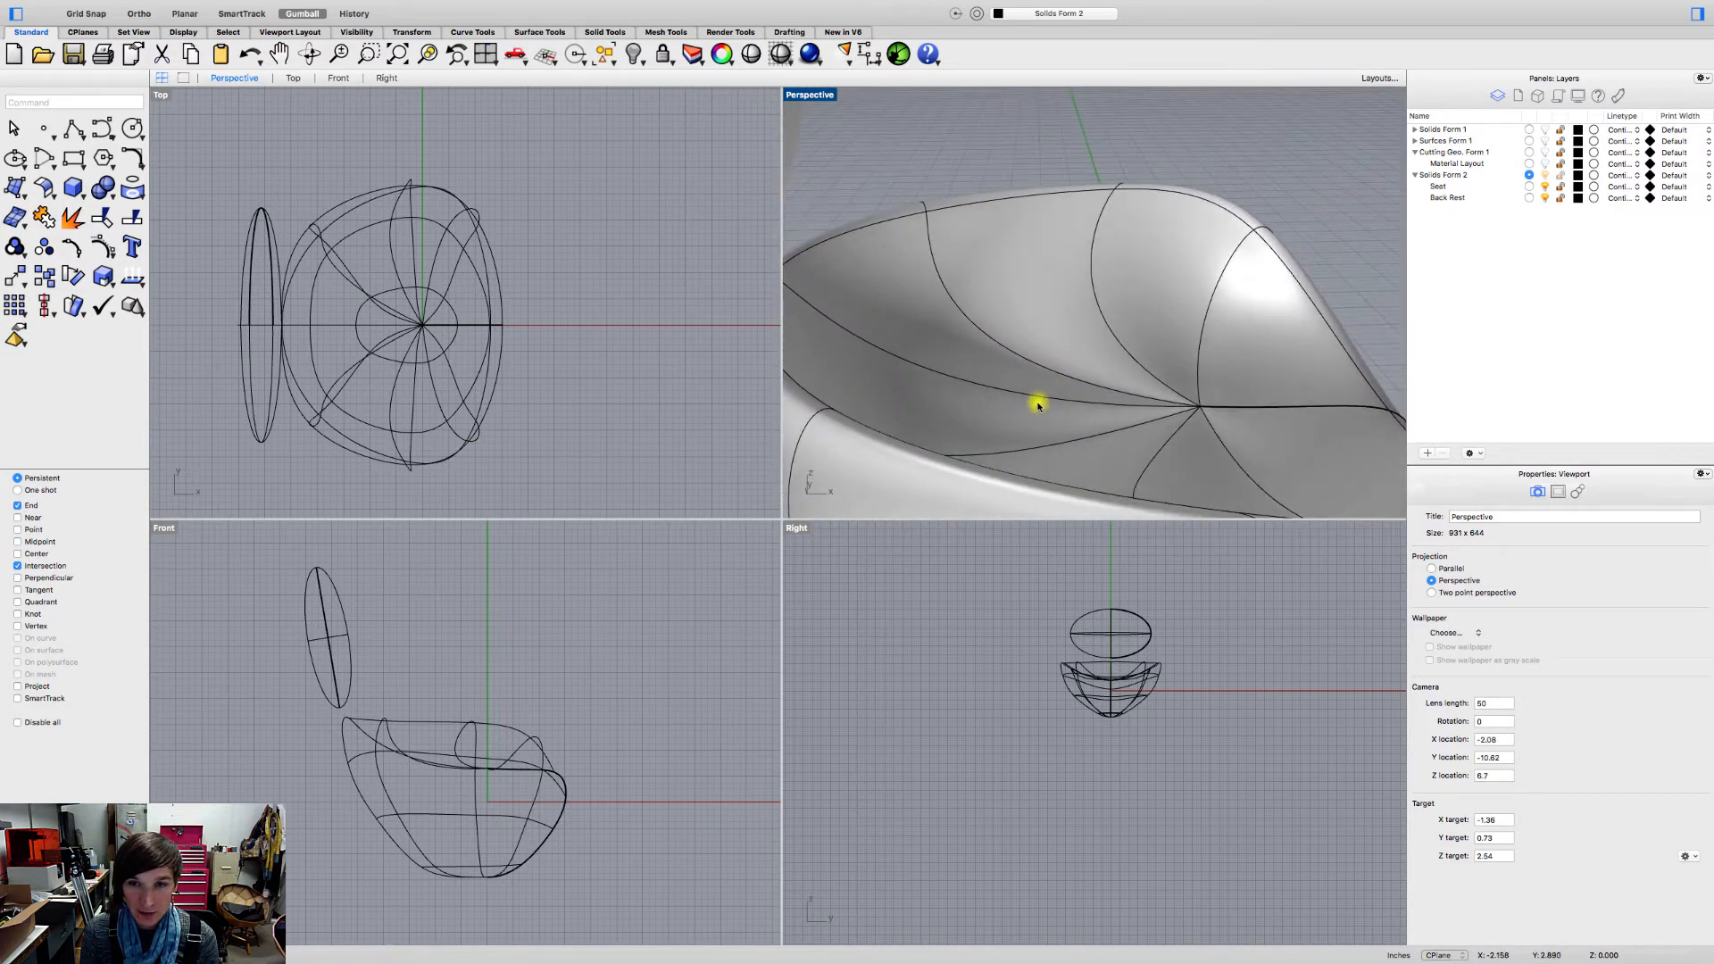
click(1038, 406)
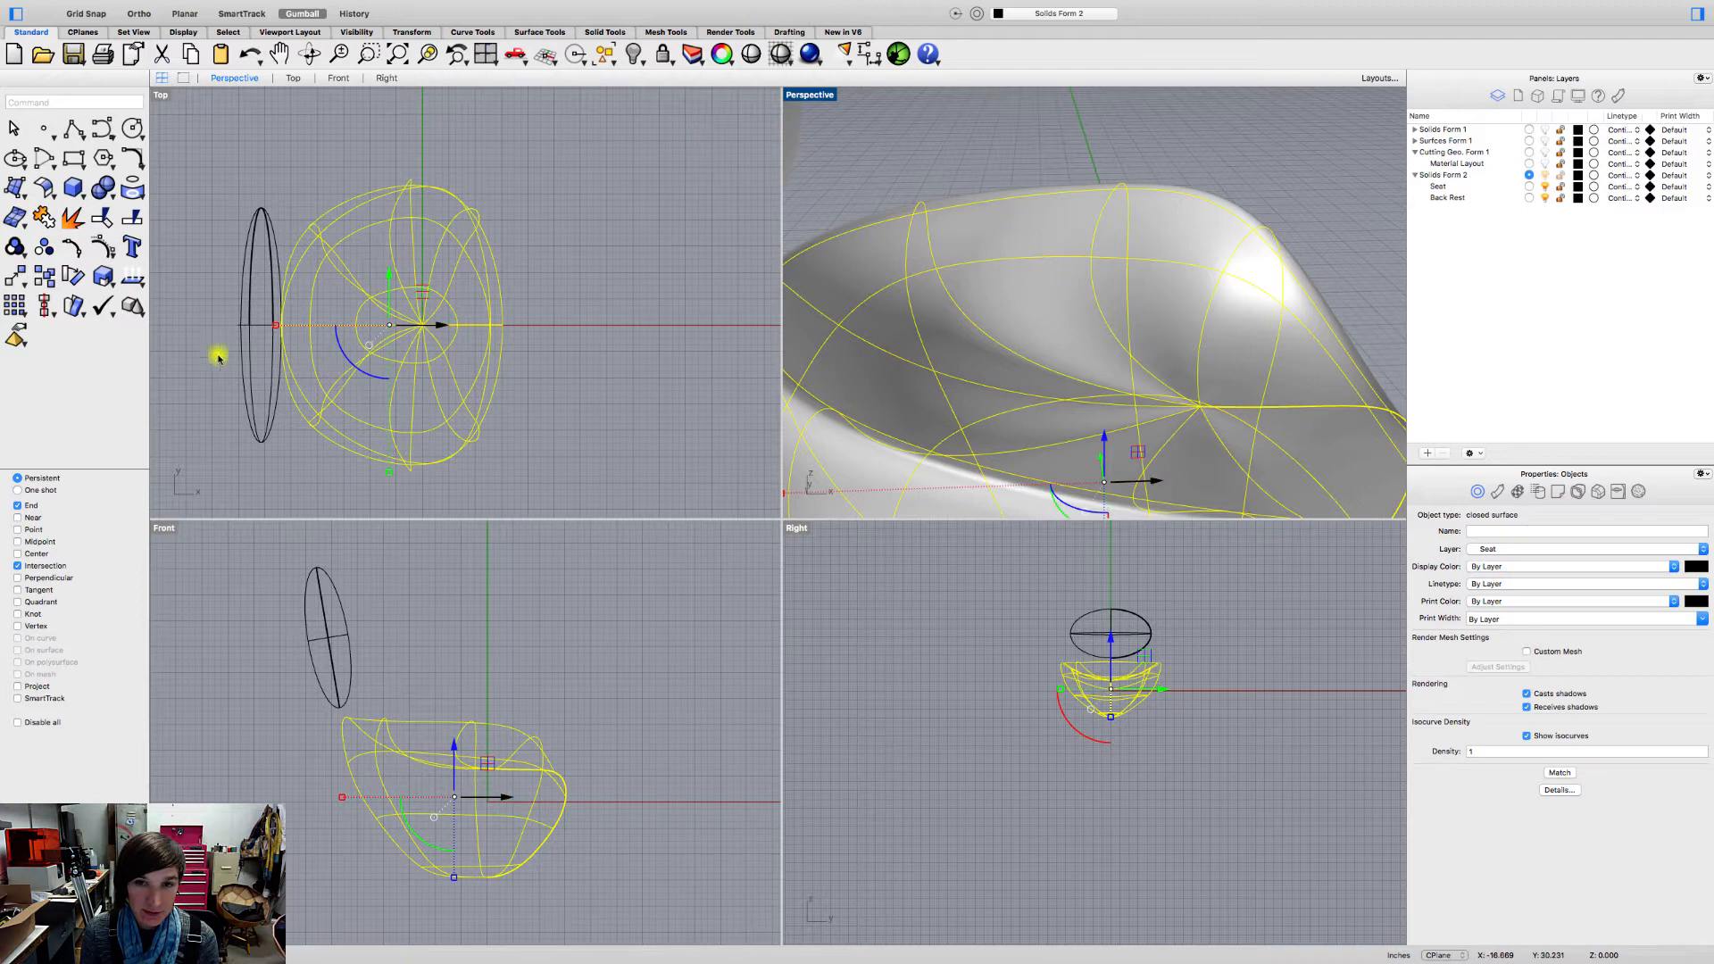
click(103, 248)
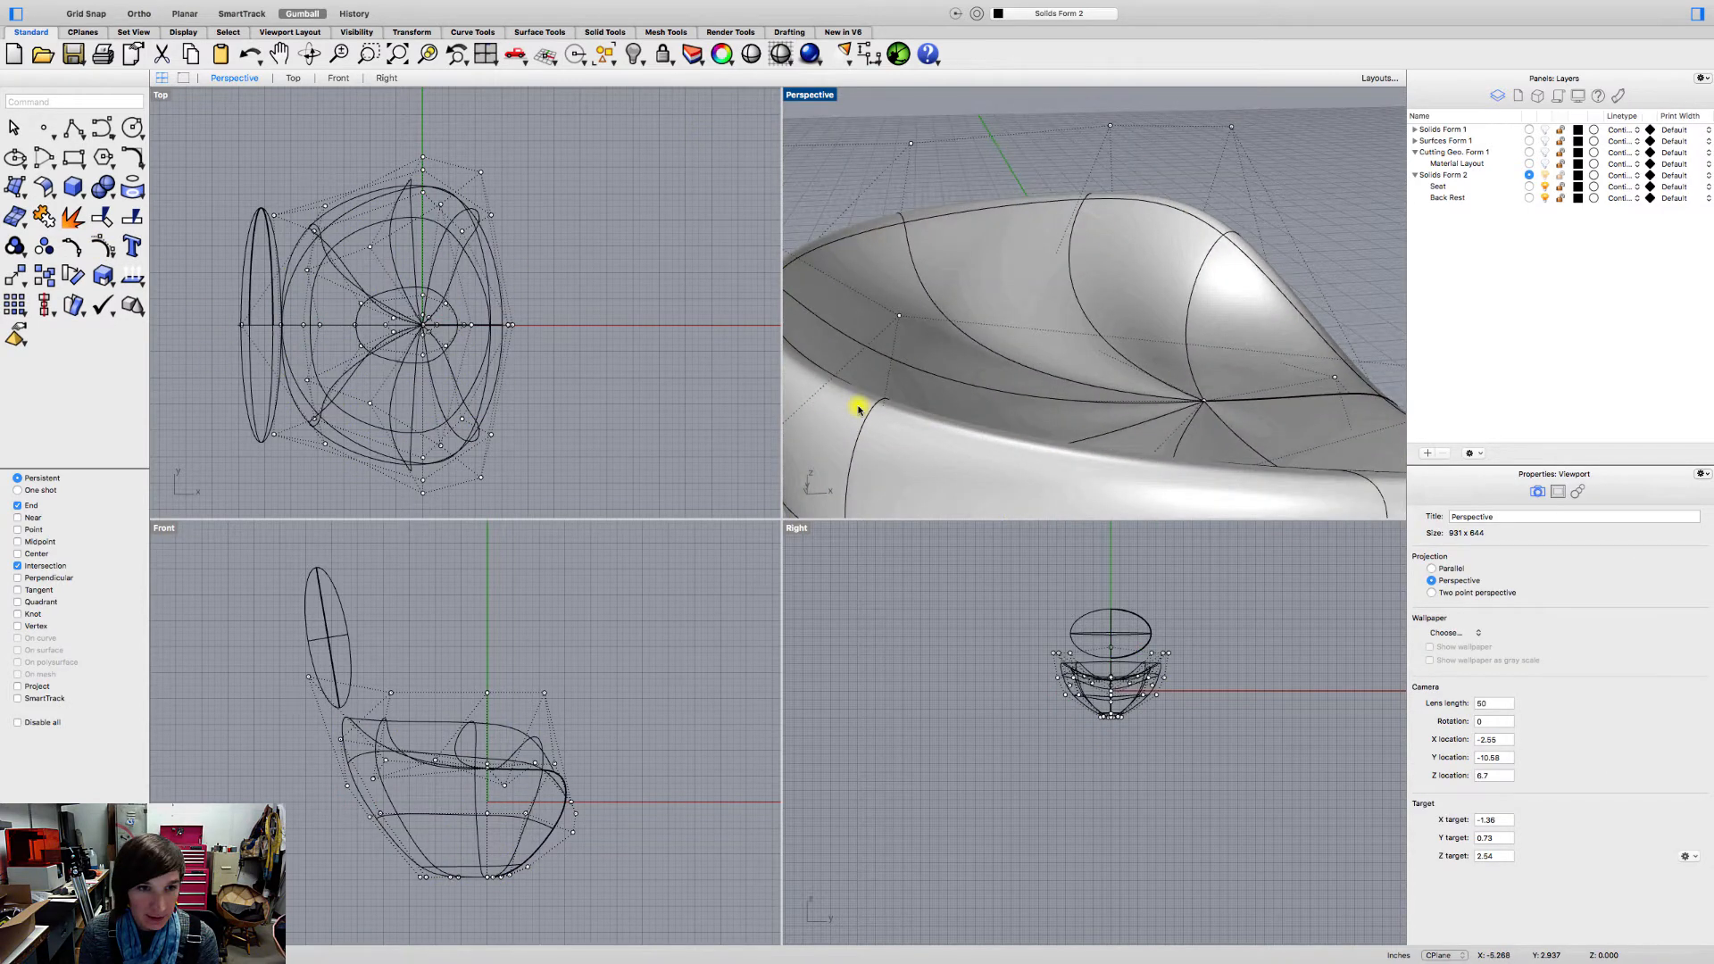
Step: Move the seat's inner rear control point on the centreline backward and slightly down, then hide the control points
right_drag(290, 320, 316, 325)
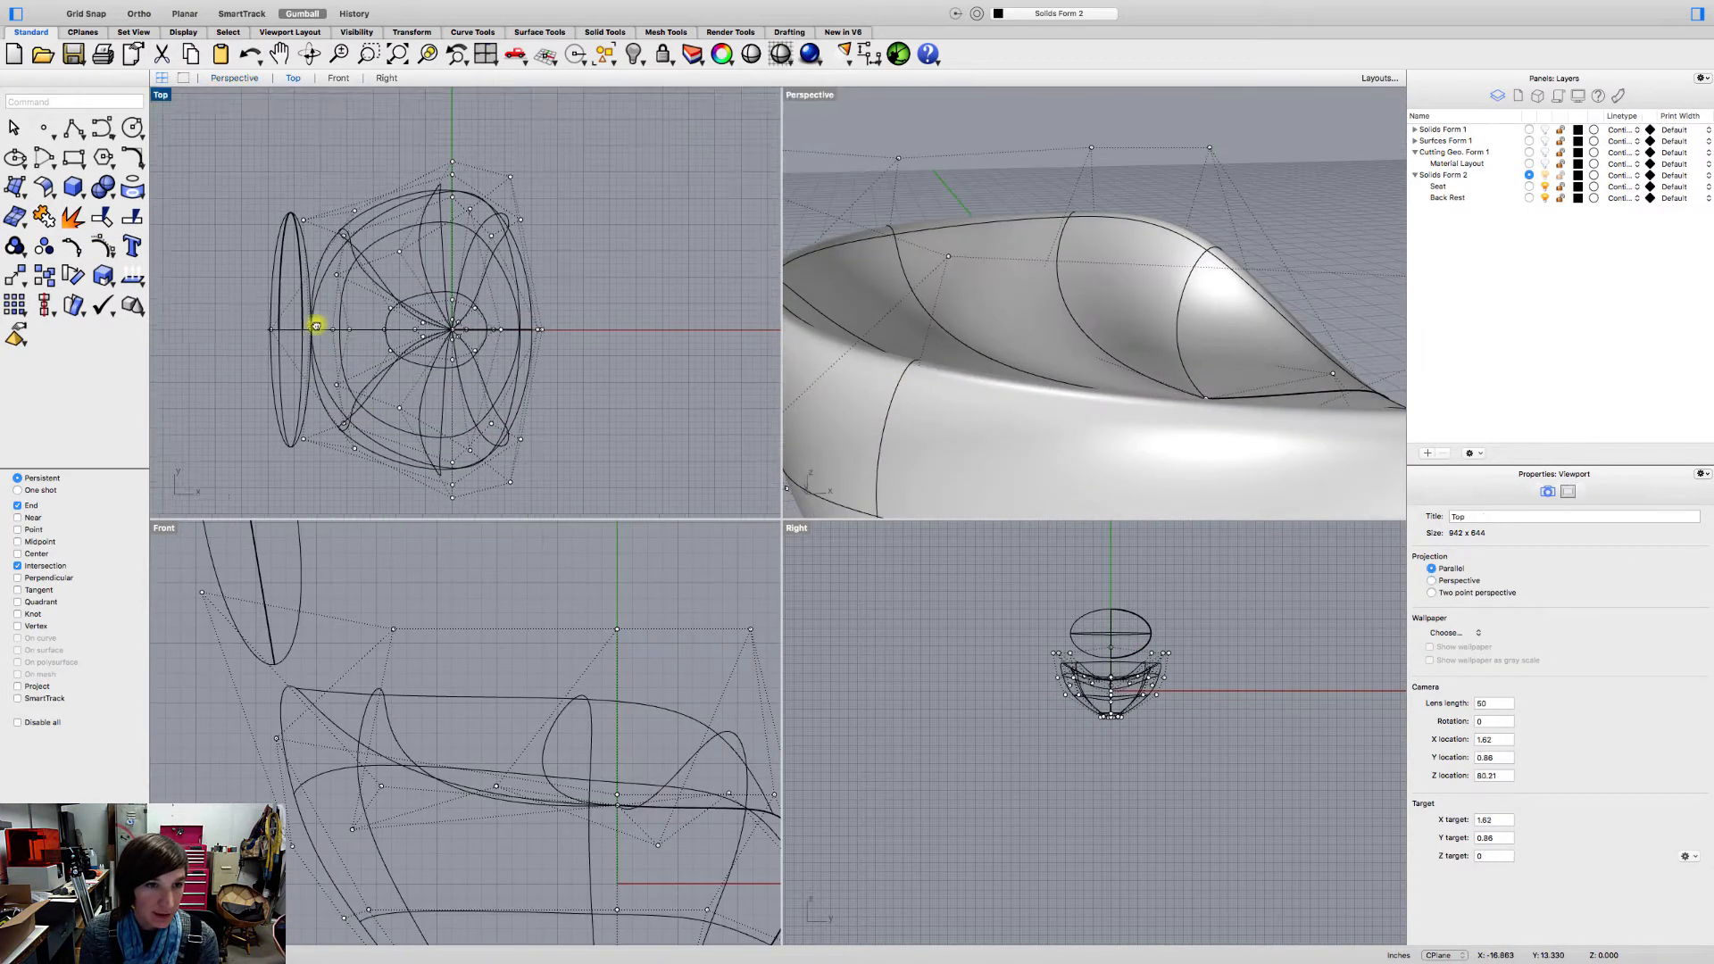
scroll(317, 325, up, 8)
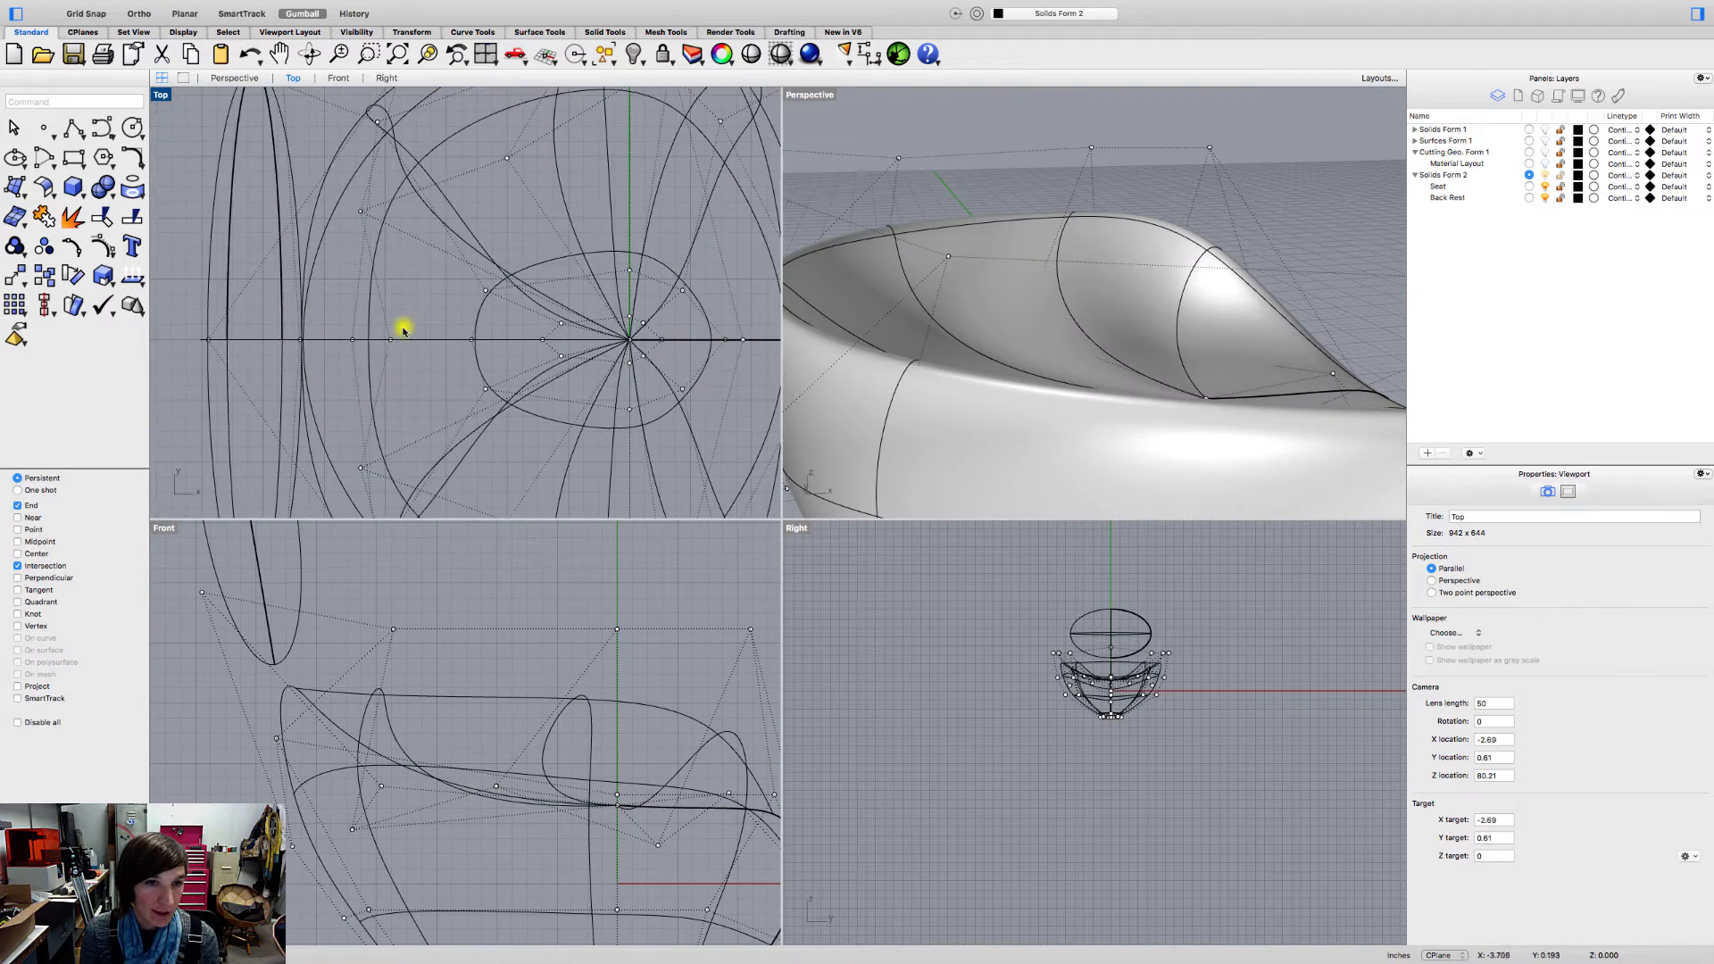
click(385, 360)
click(391, 345)
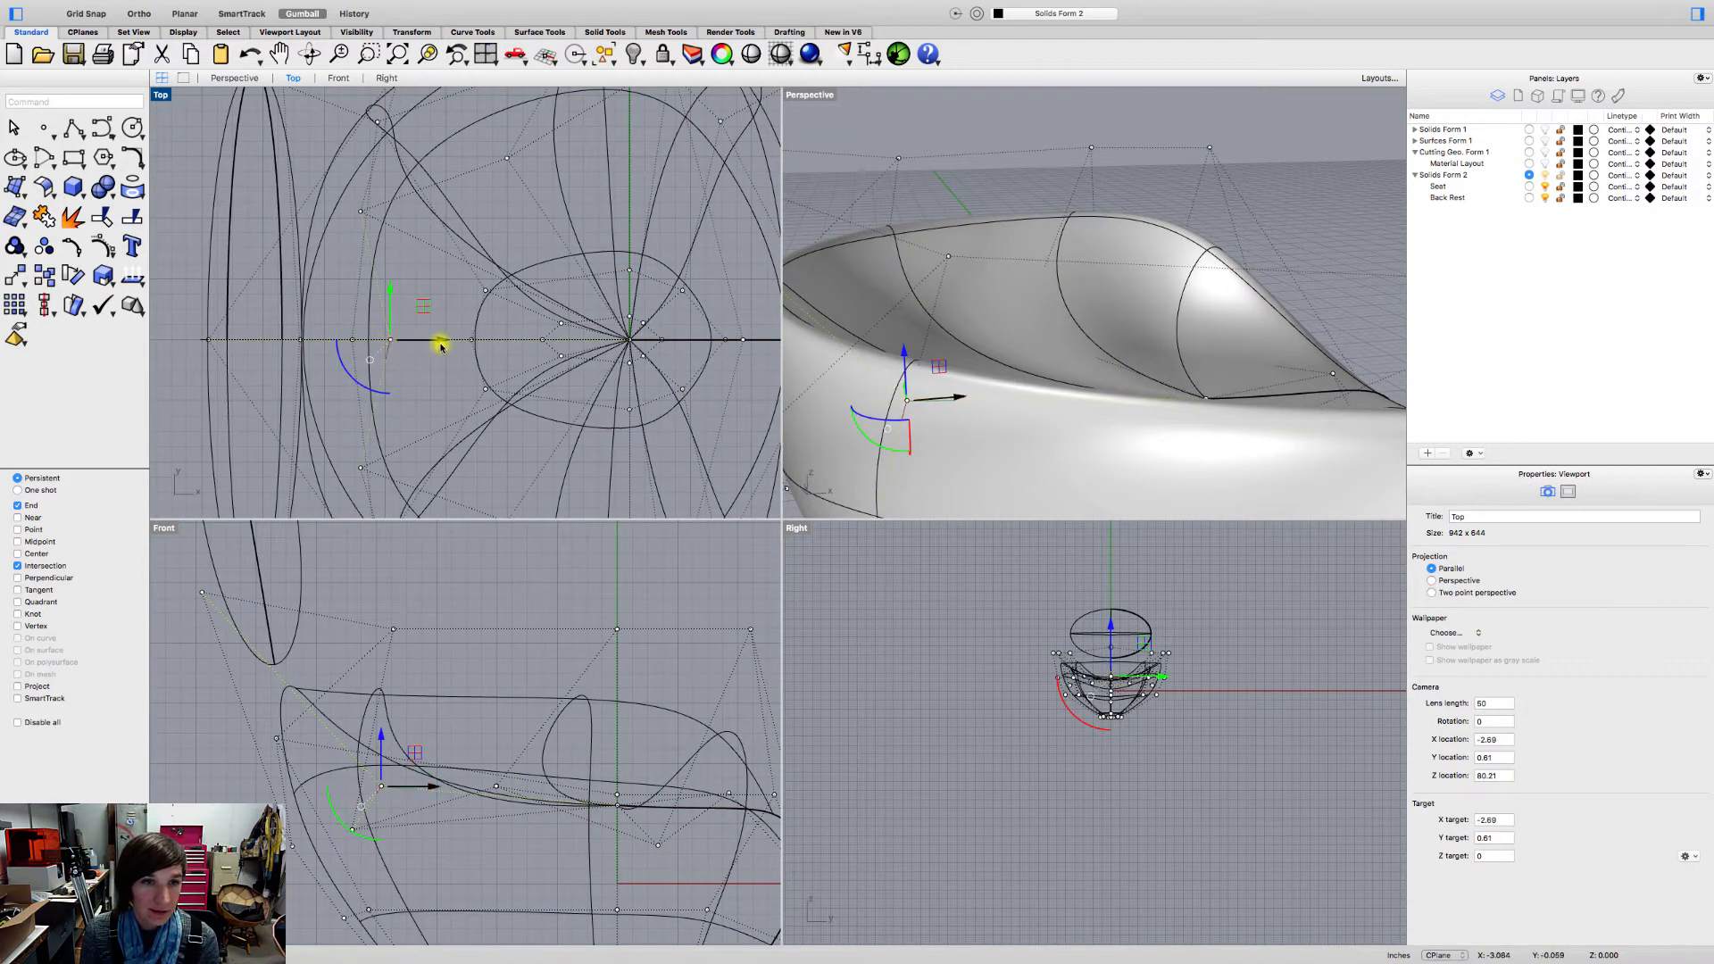
drag(440, 346, 384, 347)
right_drag(1086, 333, 821, 295)
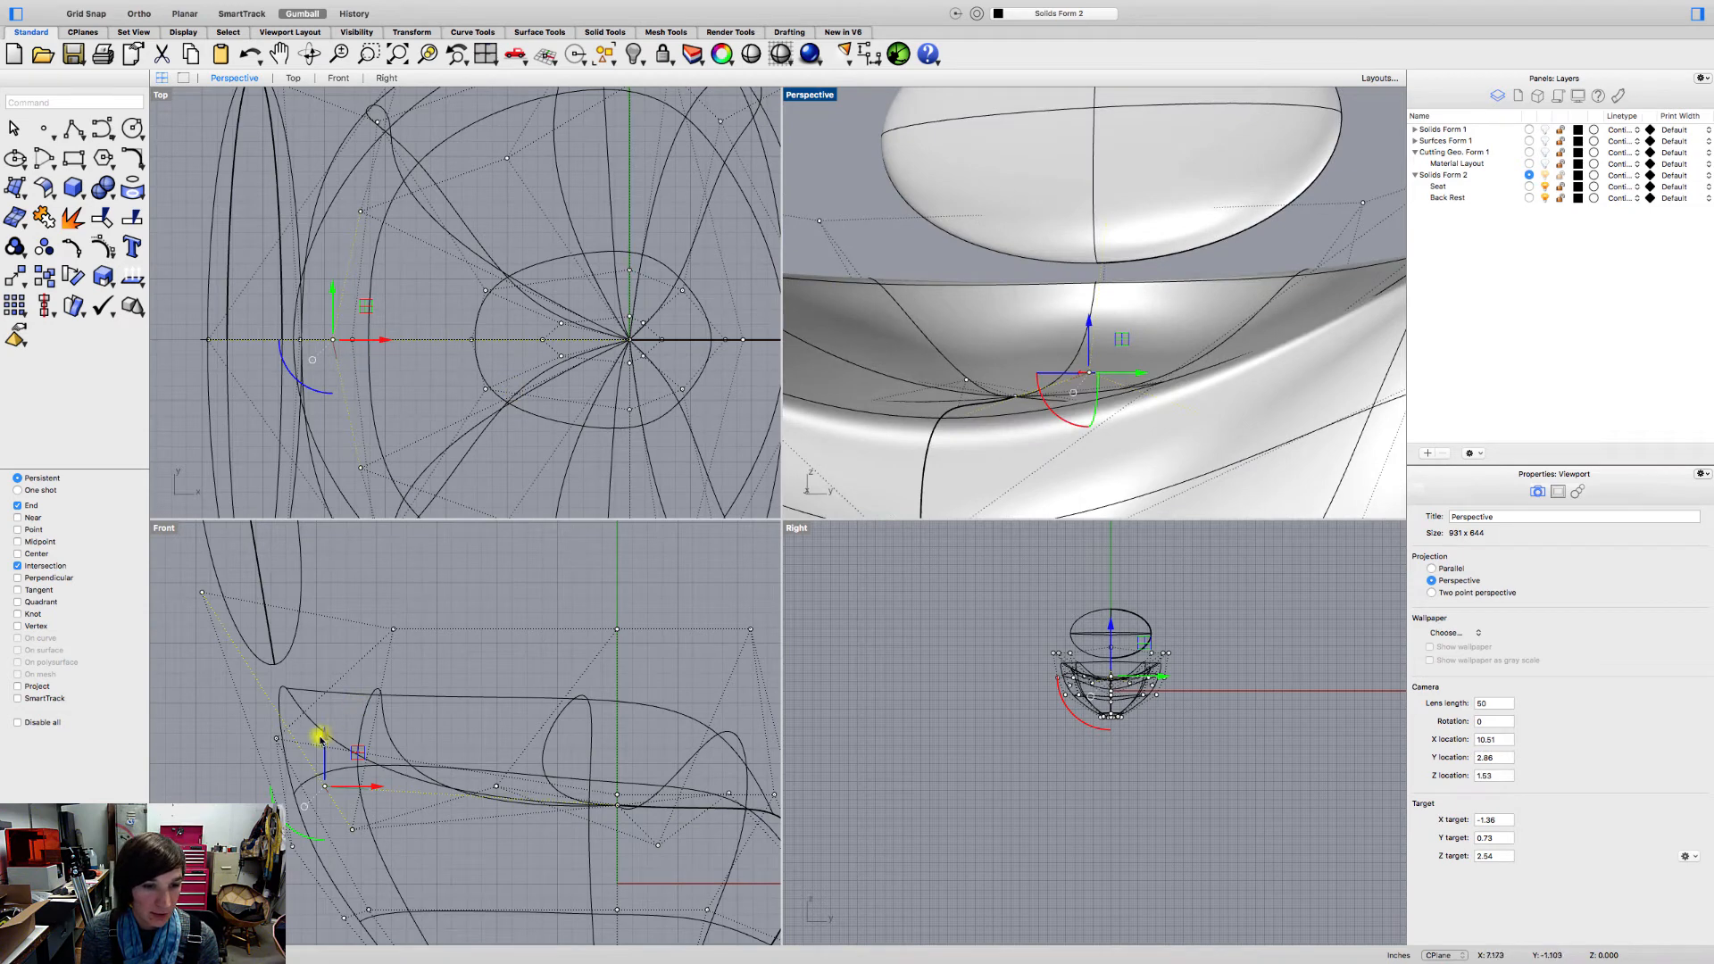
click(324, 737)
drag(323, 737, 321, 757)
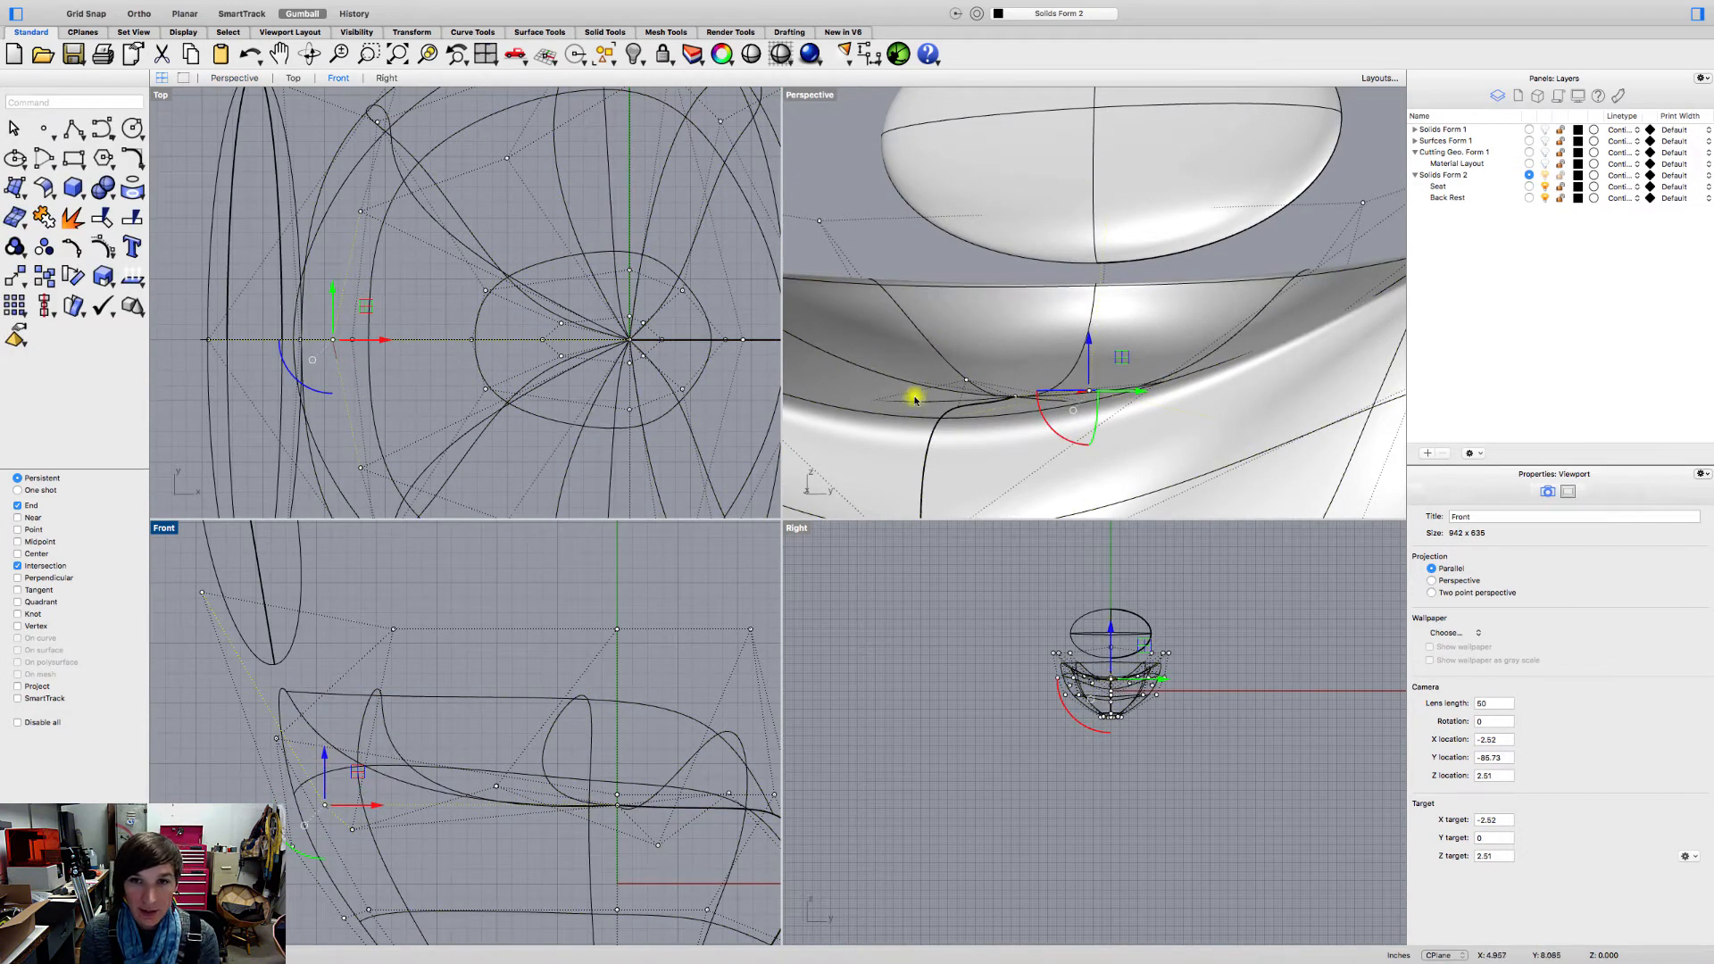
key(Escape)
Step: Rebuild the back rest surface with a point count of 6 in U and V and degree 3 in both directions
right_drag(947, 303, 992, 328)
scroll(982, 301, down, 6)
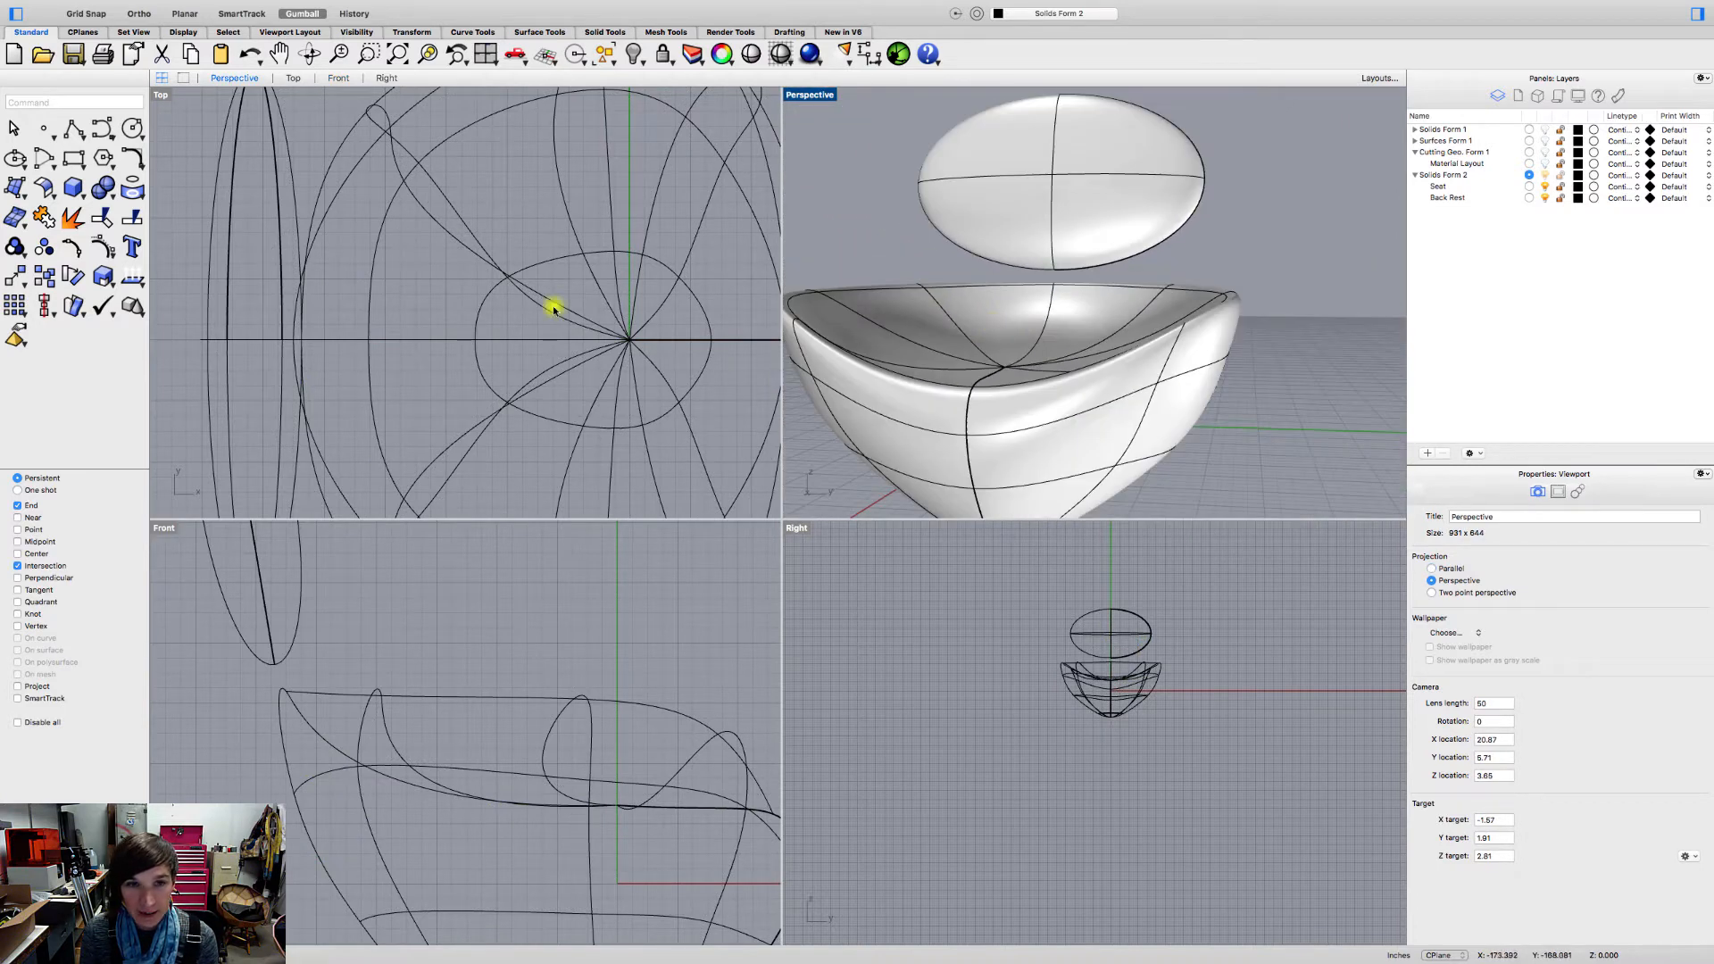
scroll(414, 249, down, 4)
click(310, 681)
scroll(336, 750, down, 5)
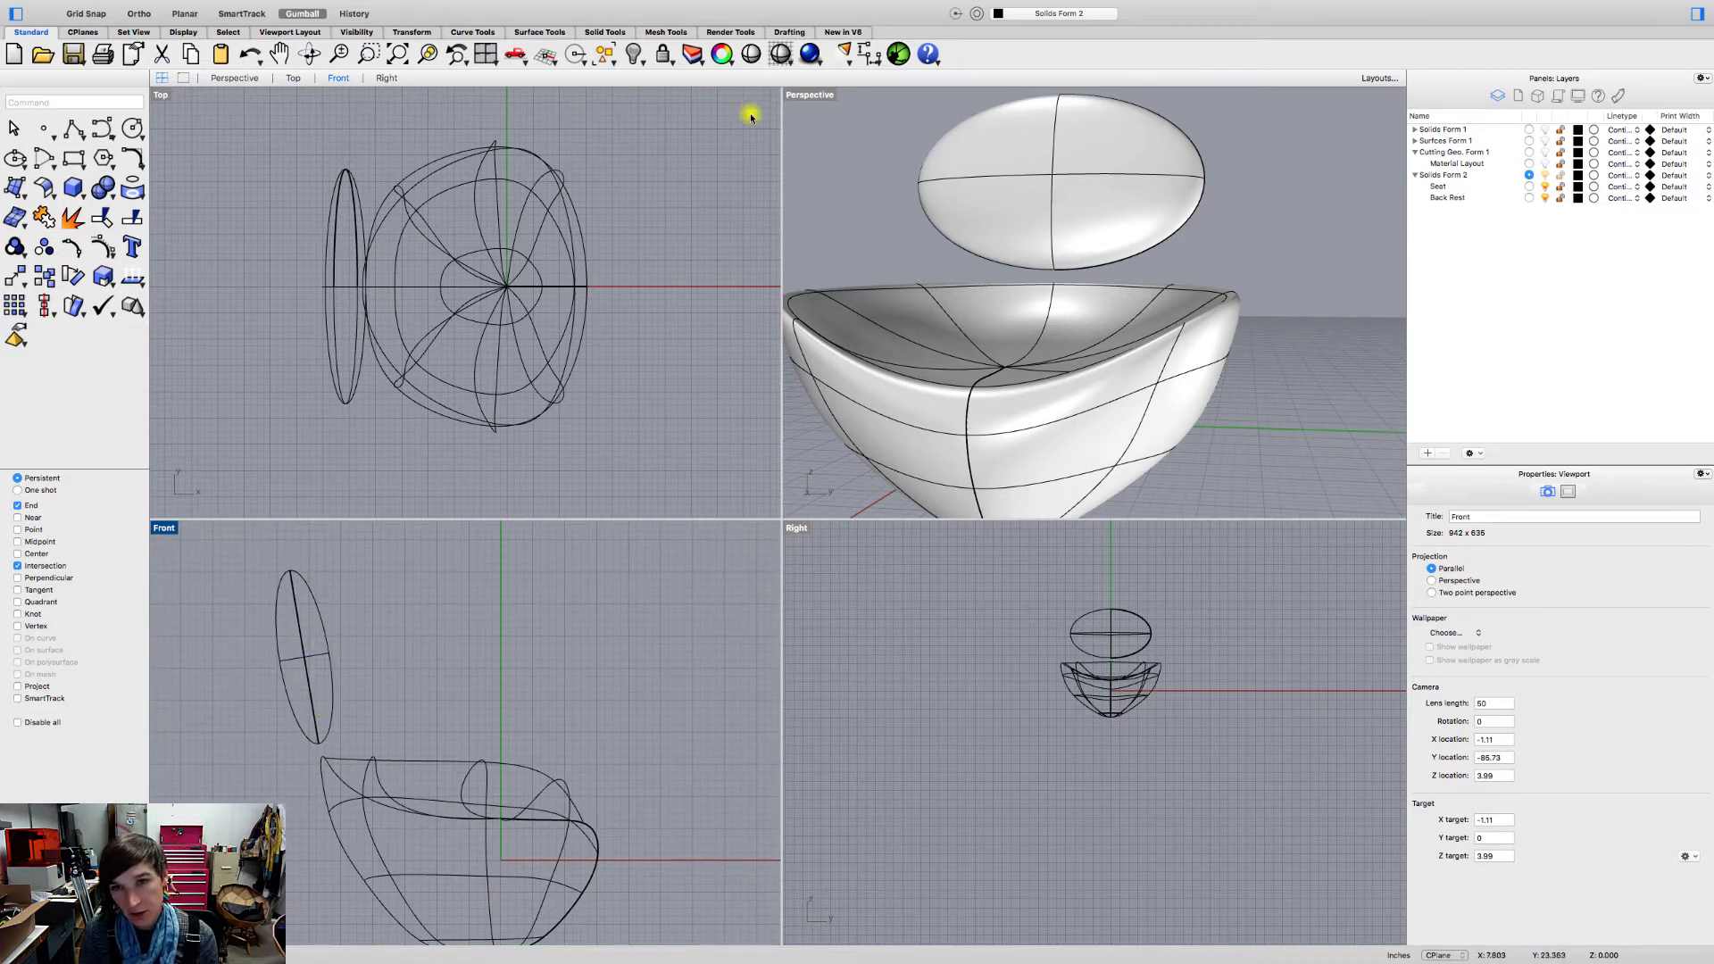
right_drag(982, 228, 1090, 260)
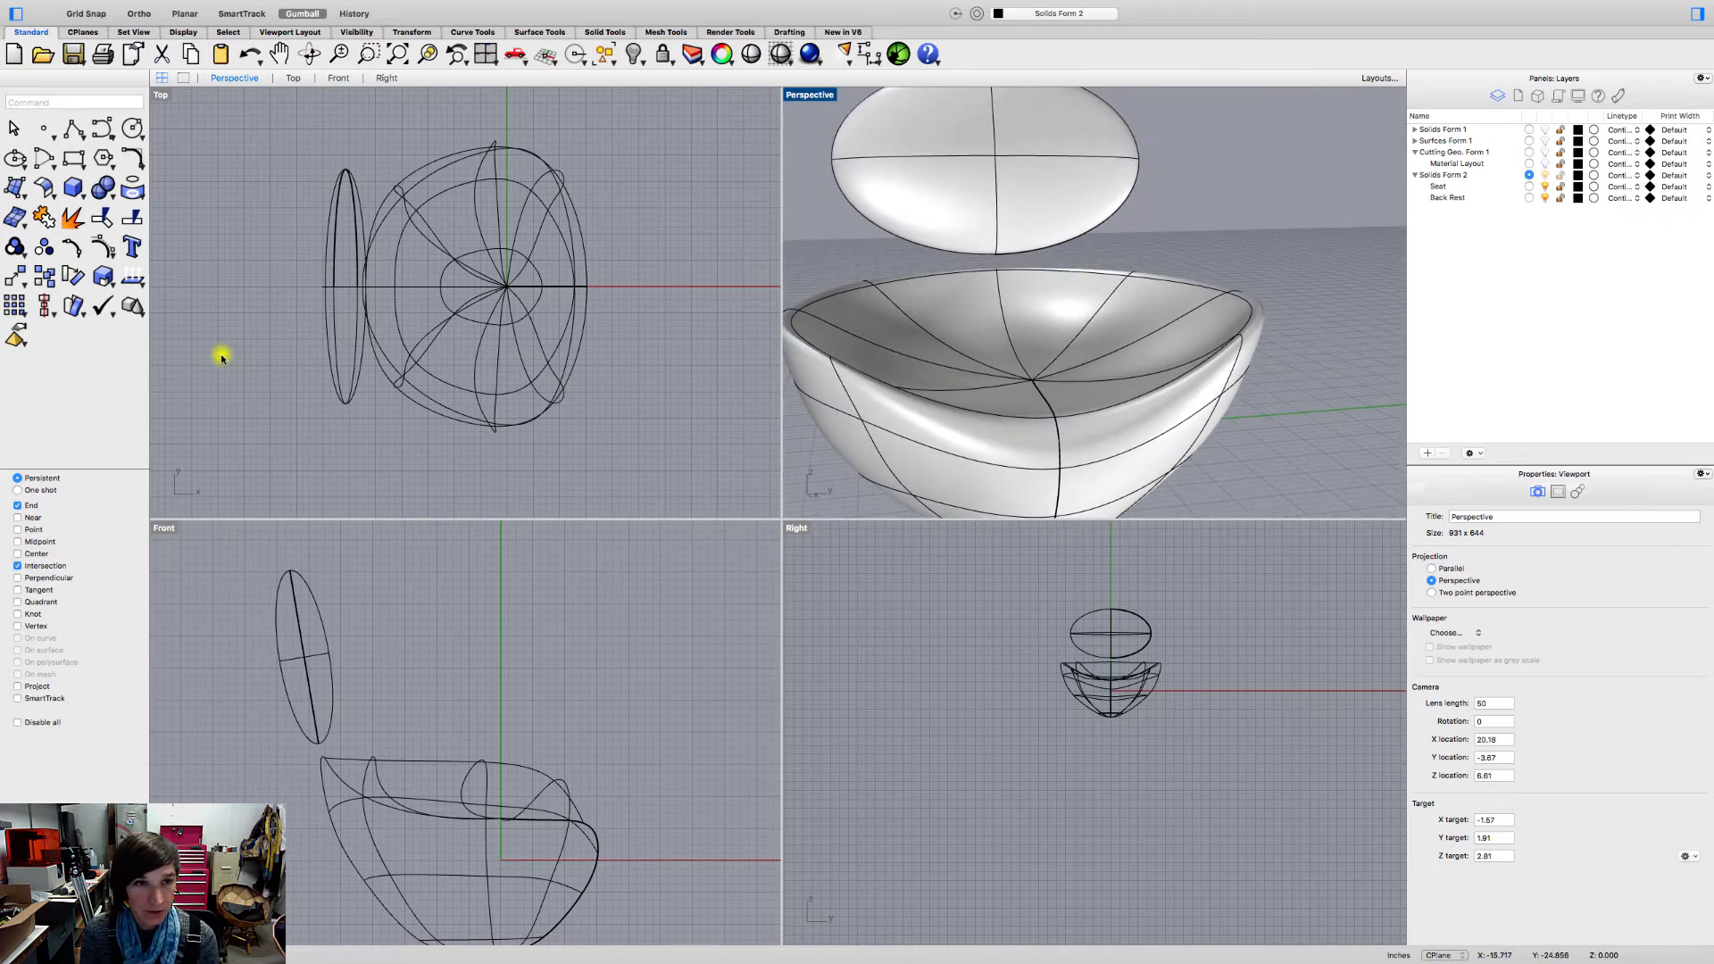
click(332, 283)
text(re)
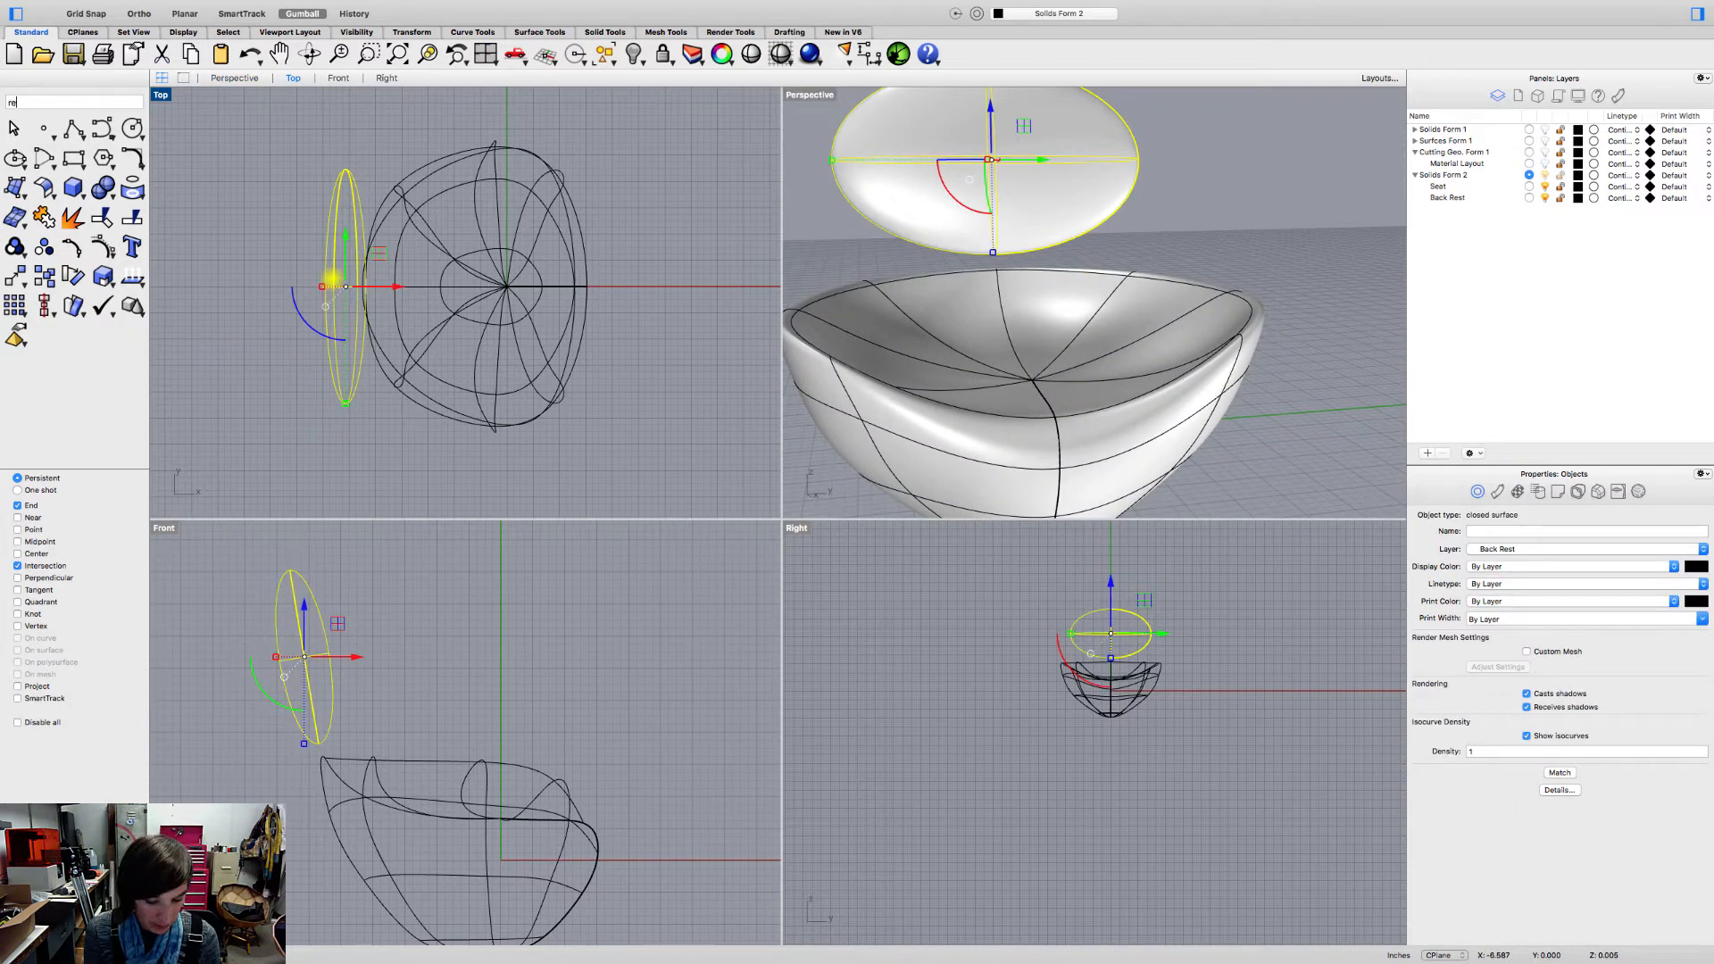
text(build)
key(Return)
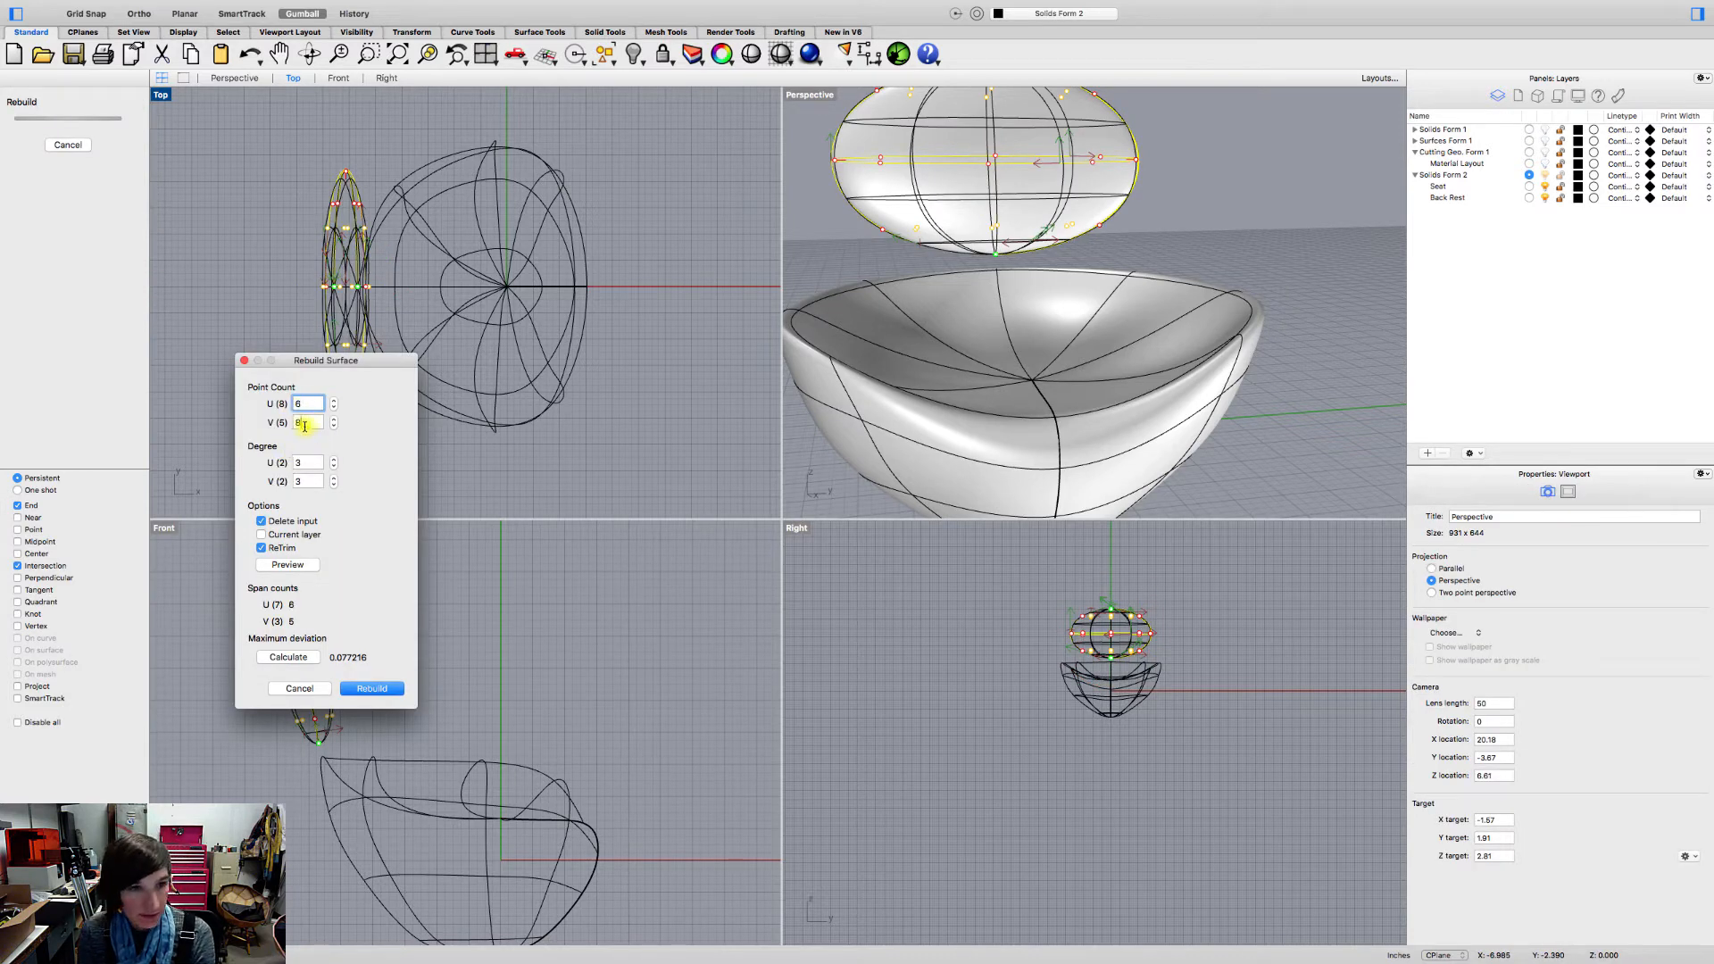
key(Return)
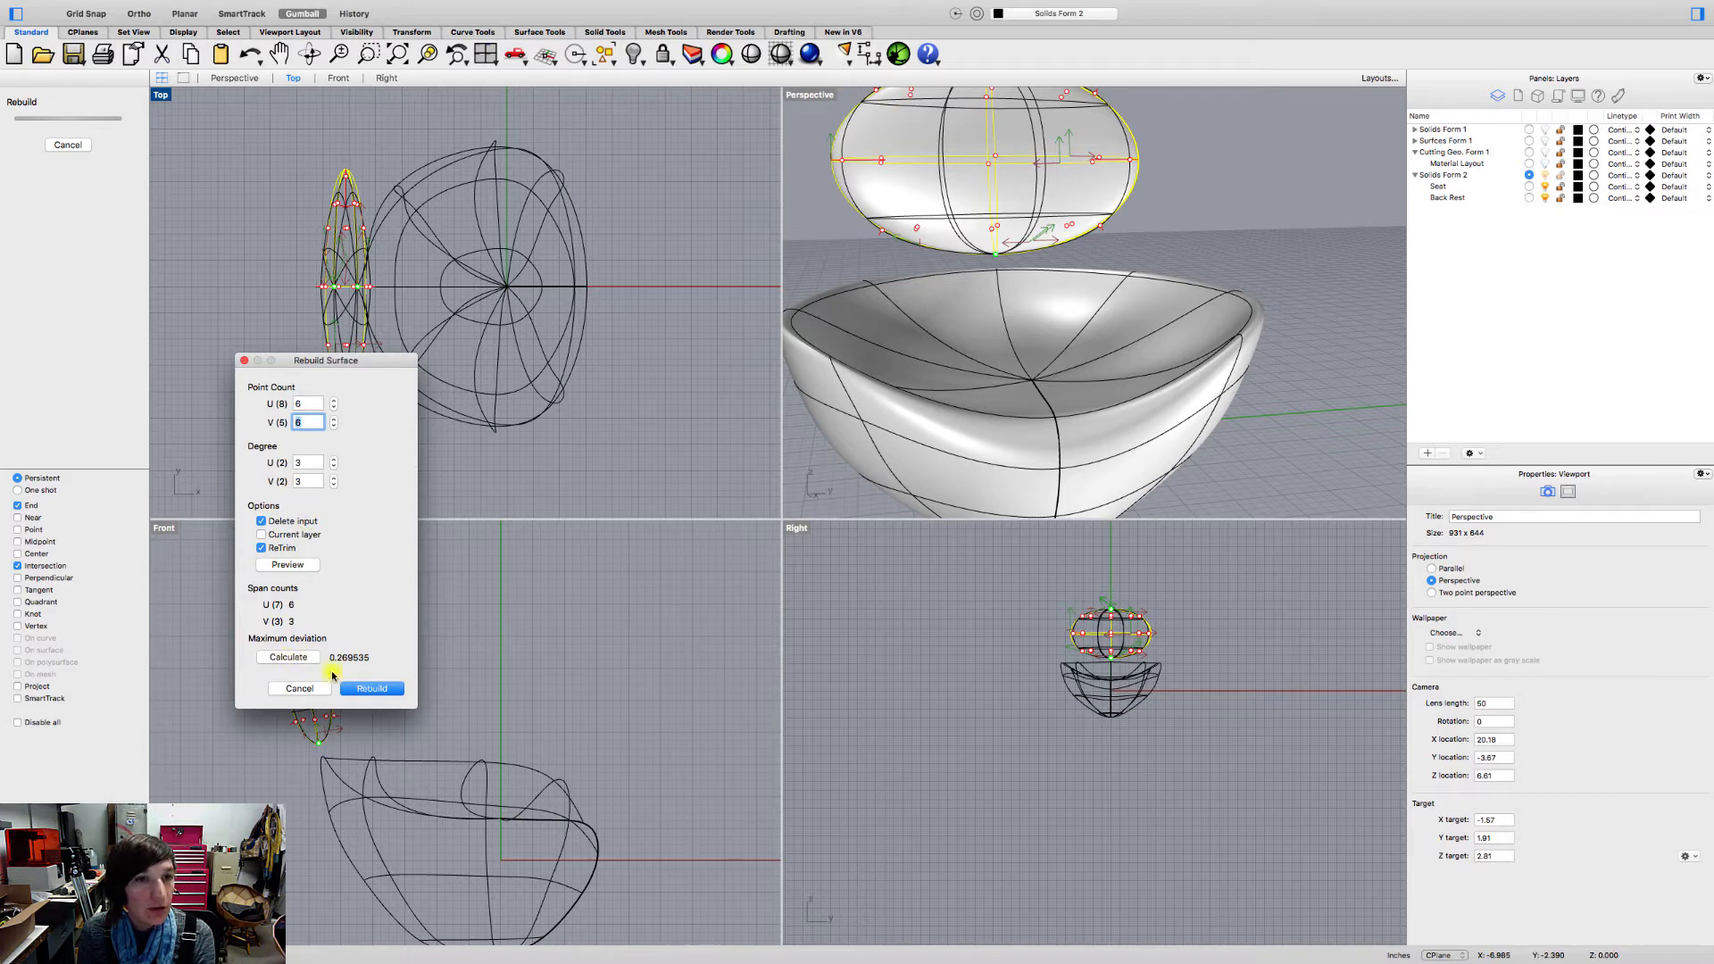
click(372, 689)
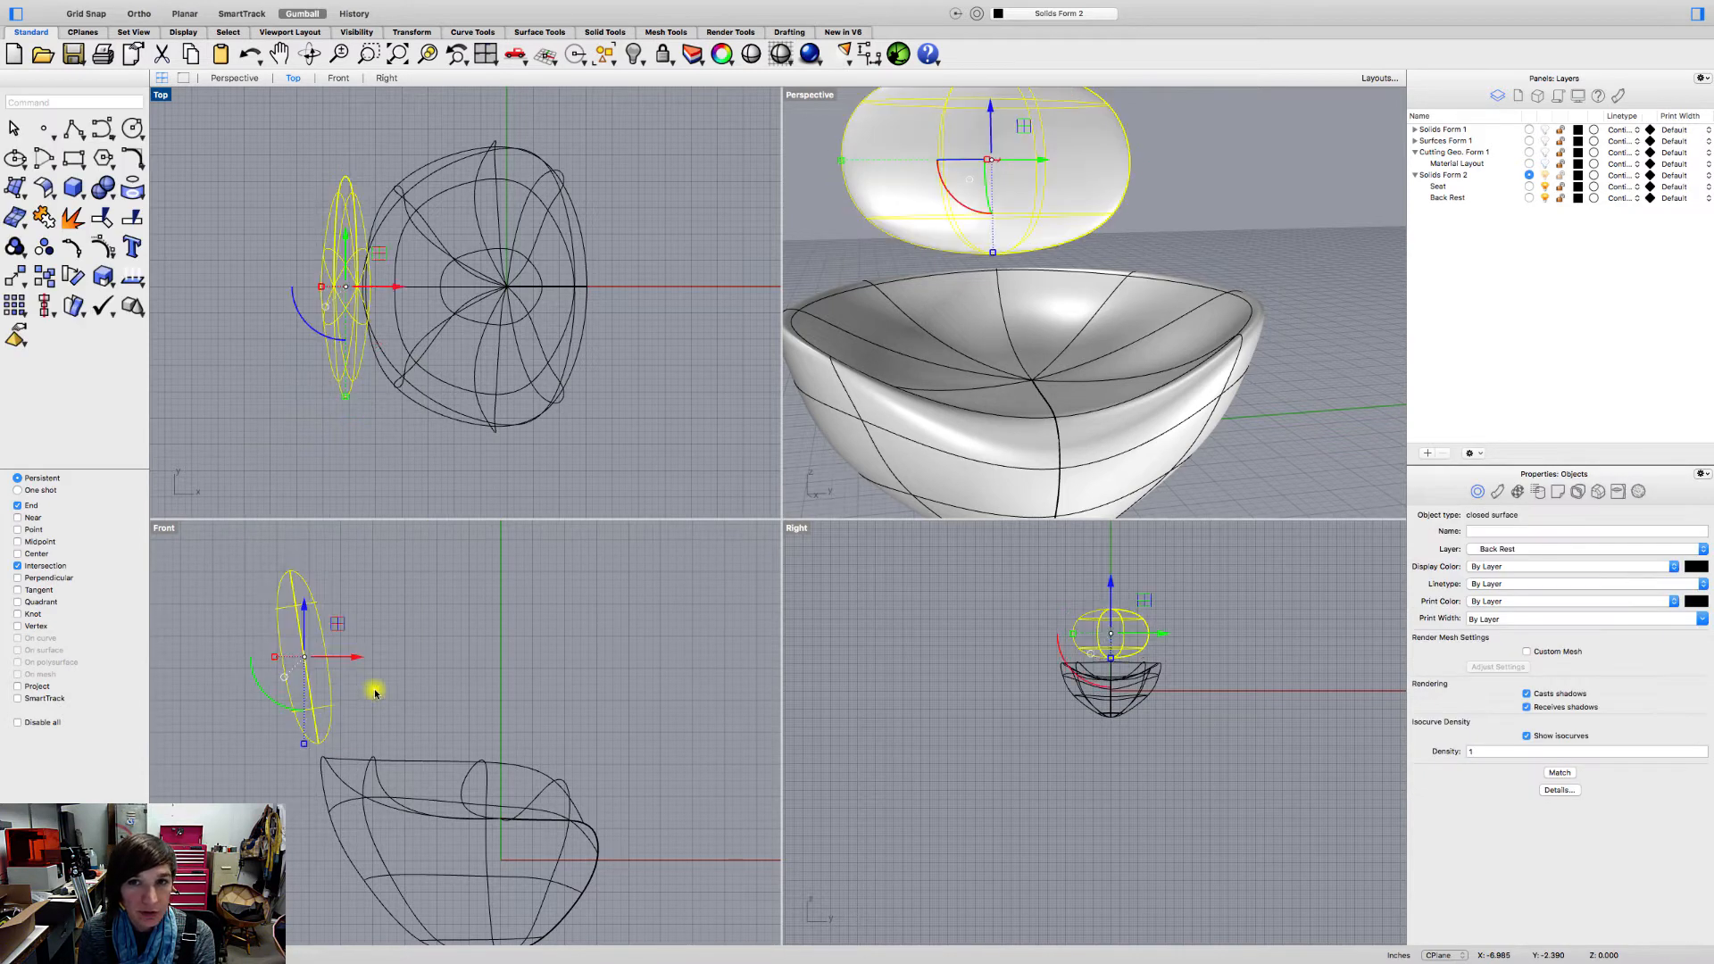
click(427, 466)
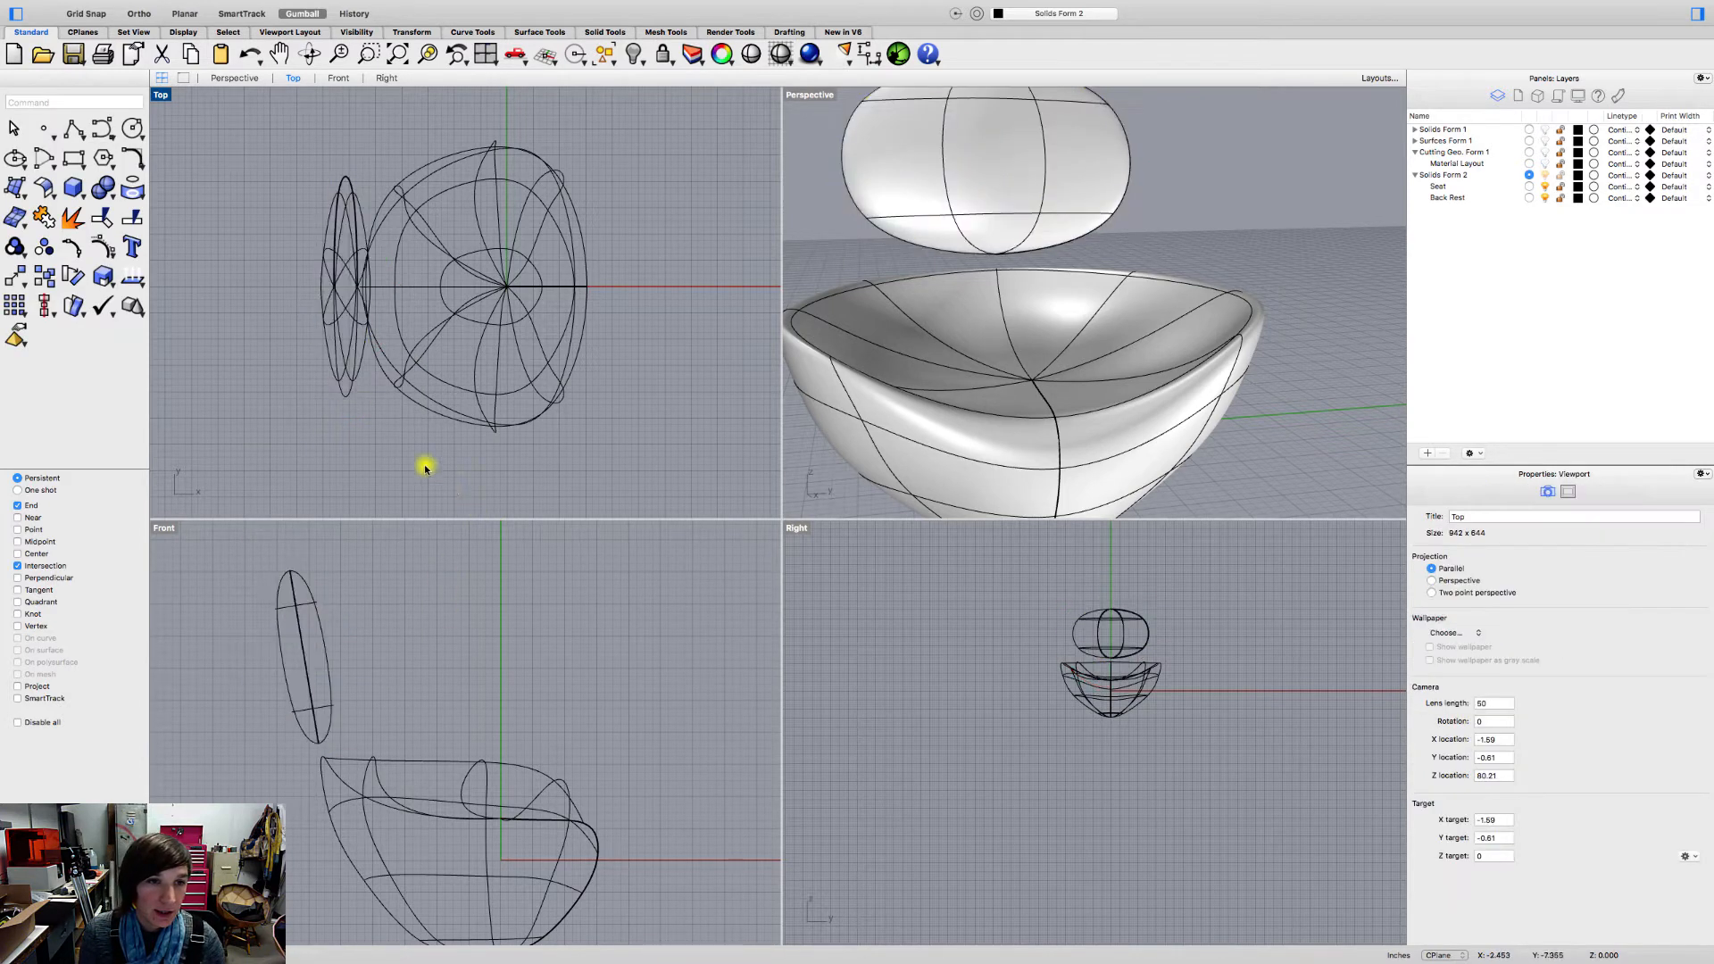
Step: Turn on the control points of the rebuilt back rest
click(342, 390)
click(106, 251)
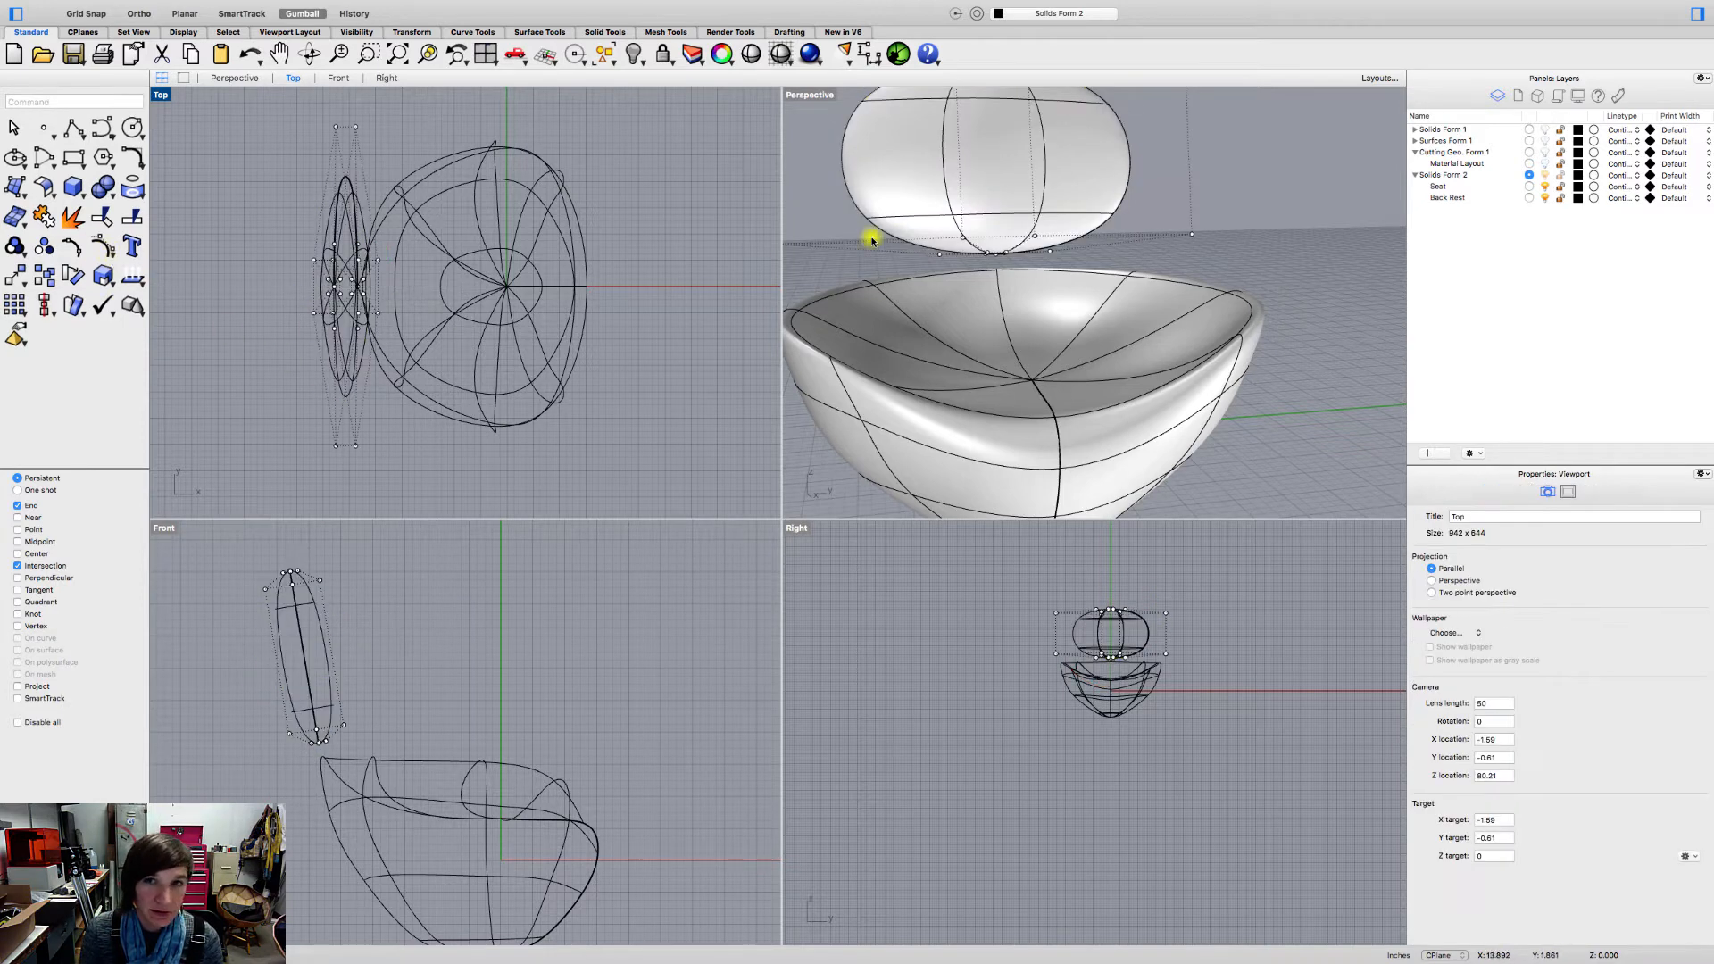
right_drag(957, 205, 969, 404)
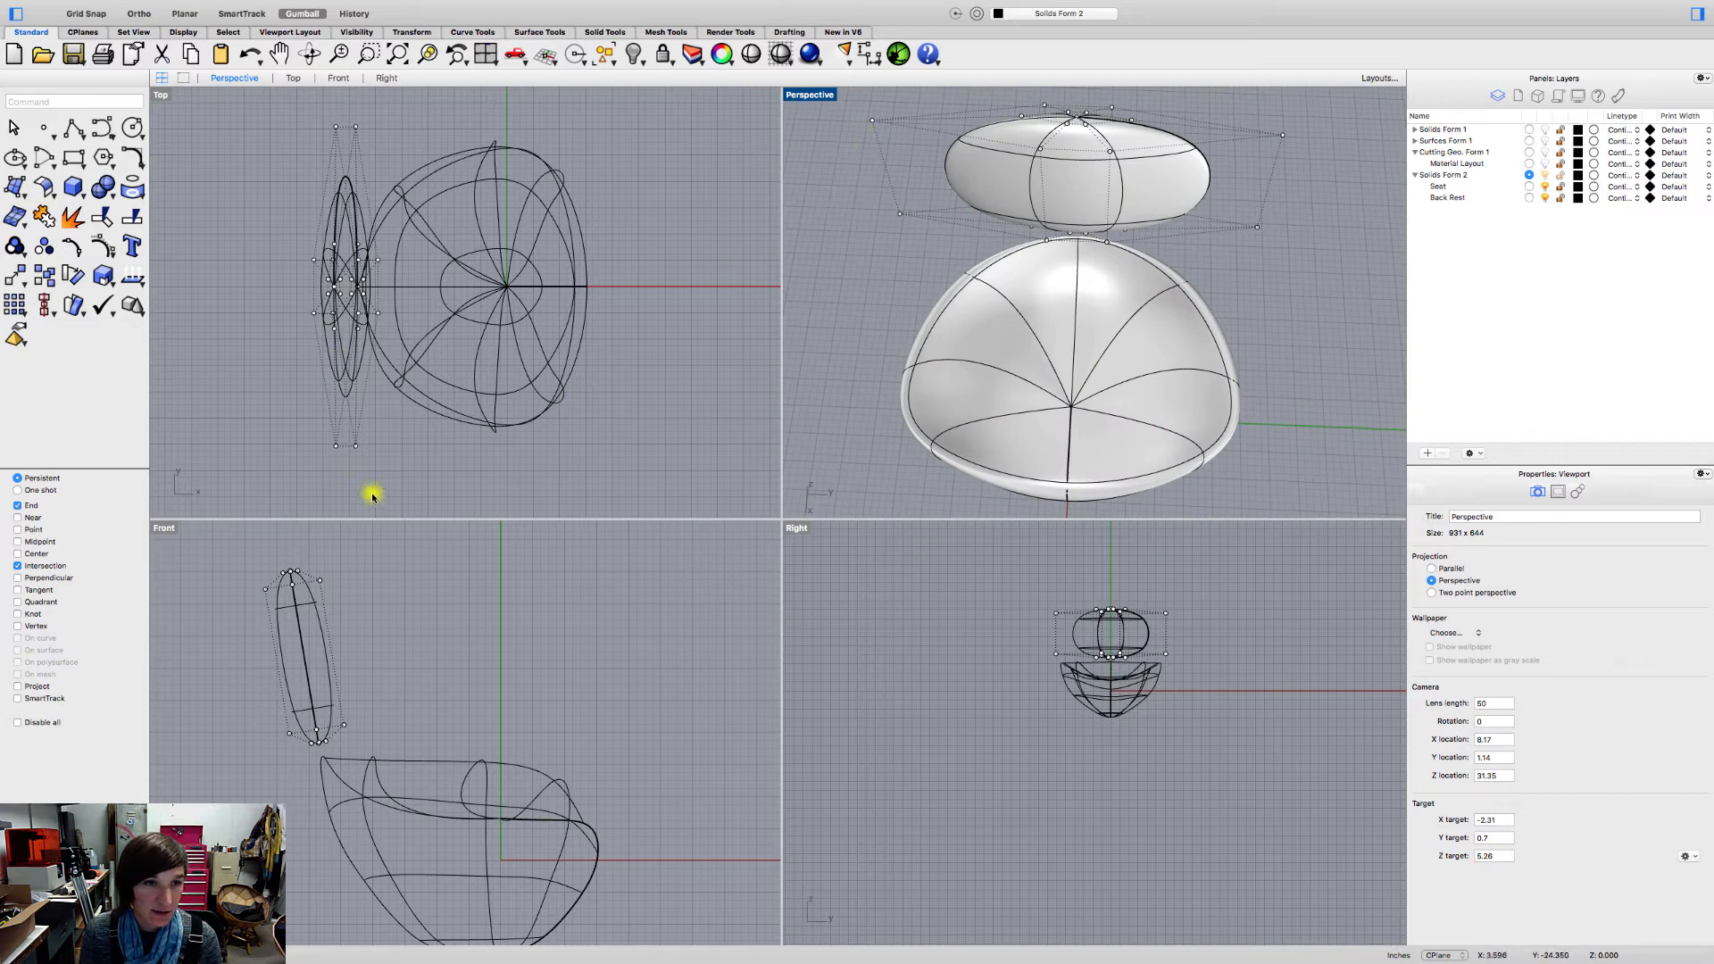
Step: Move the outermost control points at both sides of the back rest forward in the Top view to curve it around the seat
drag(375, 489, 312, 429)
right_drag(322, 146, 321, 173)
shift+drag(304, 136, 386, 168)
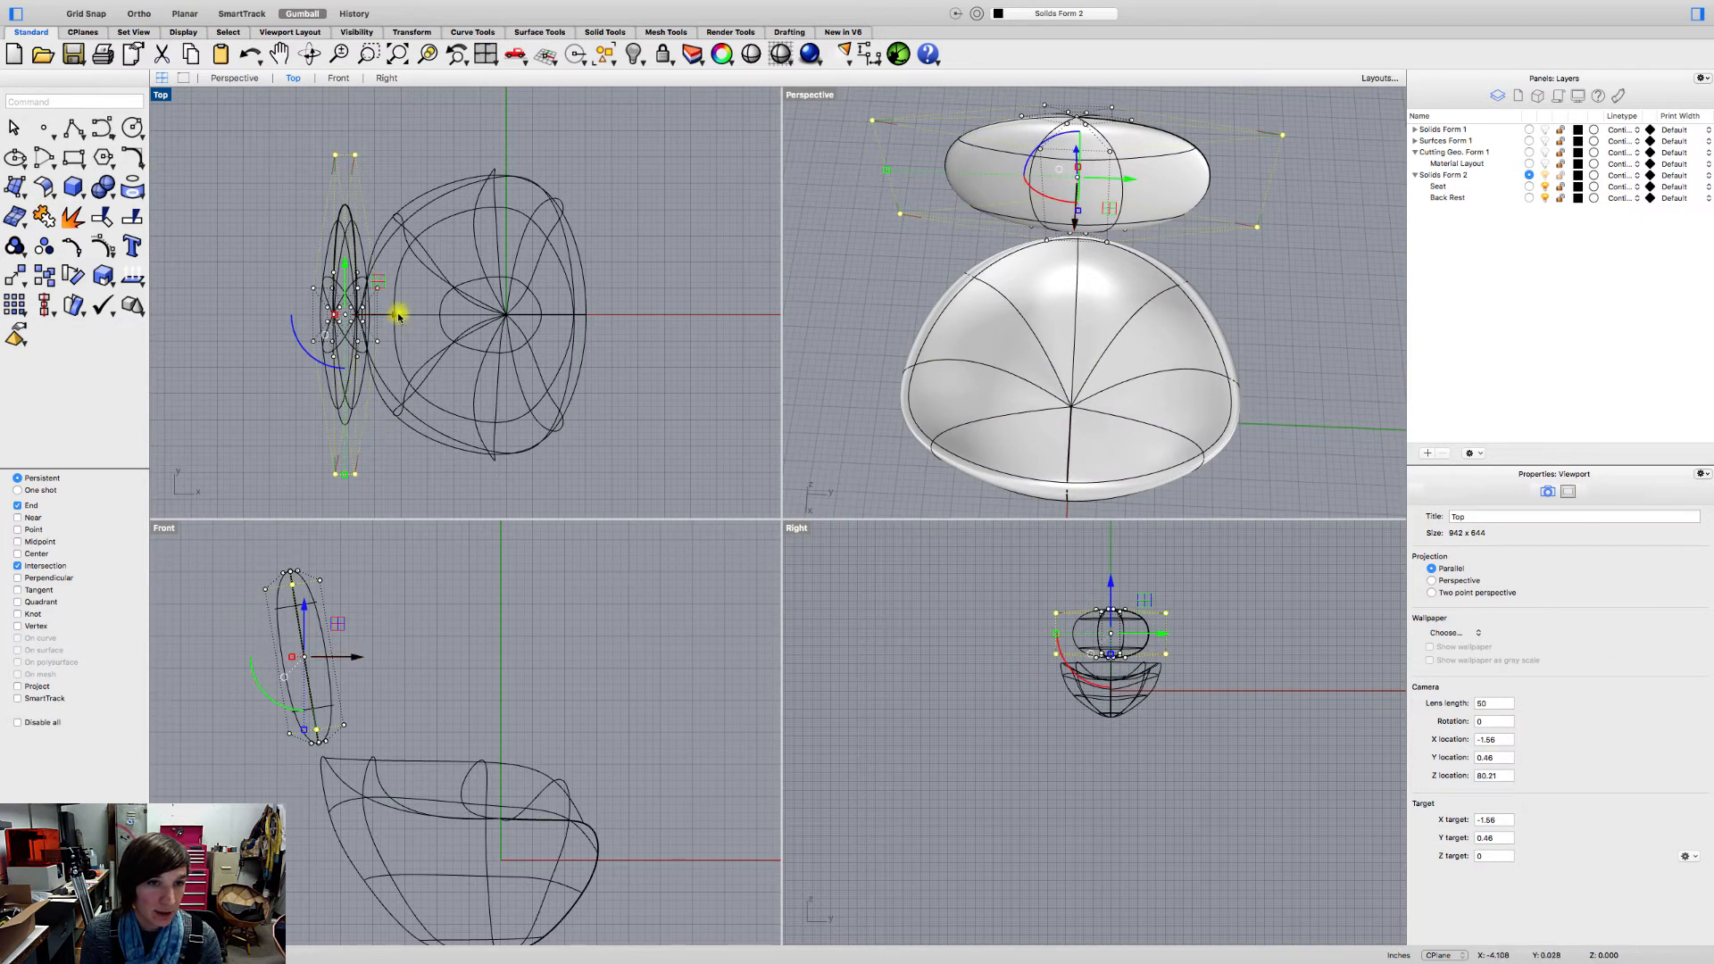
drag(393, 319, 464, 314)
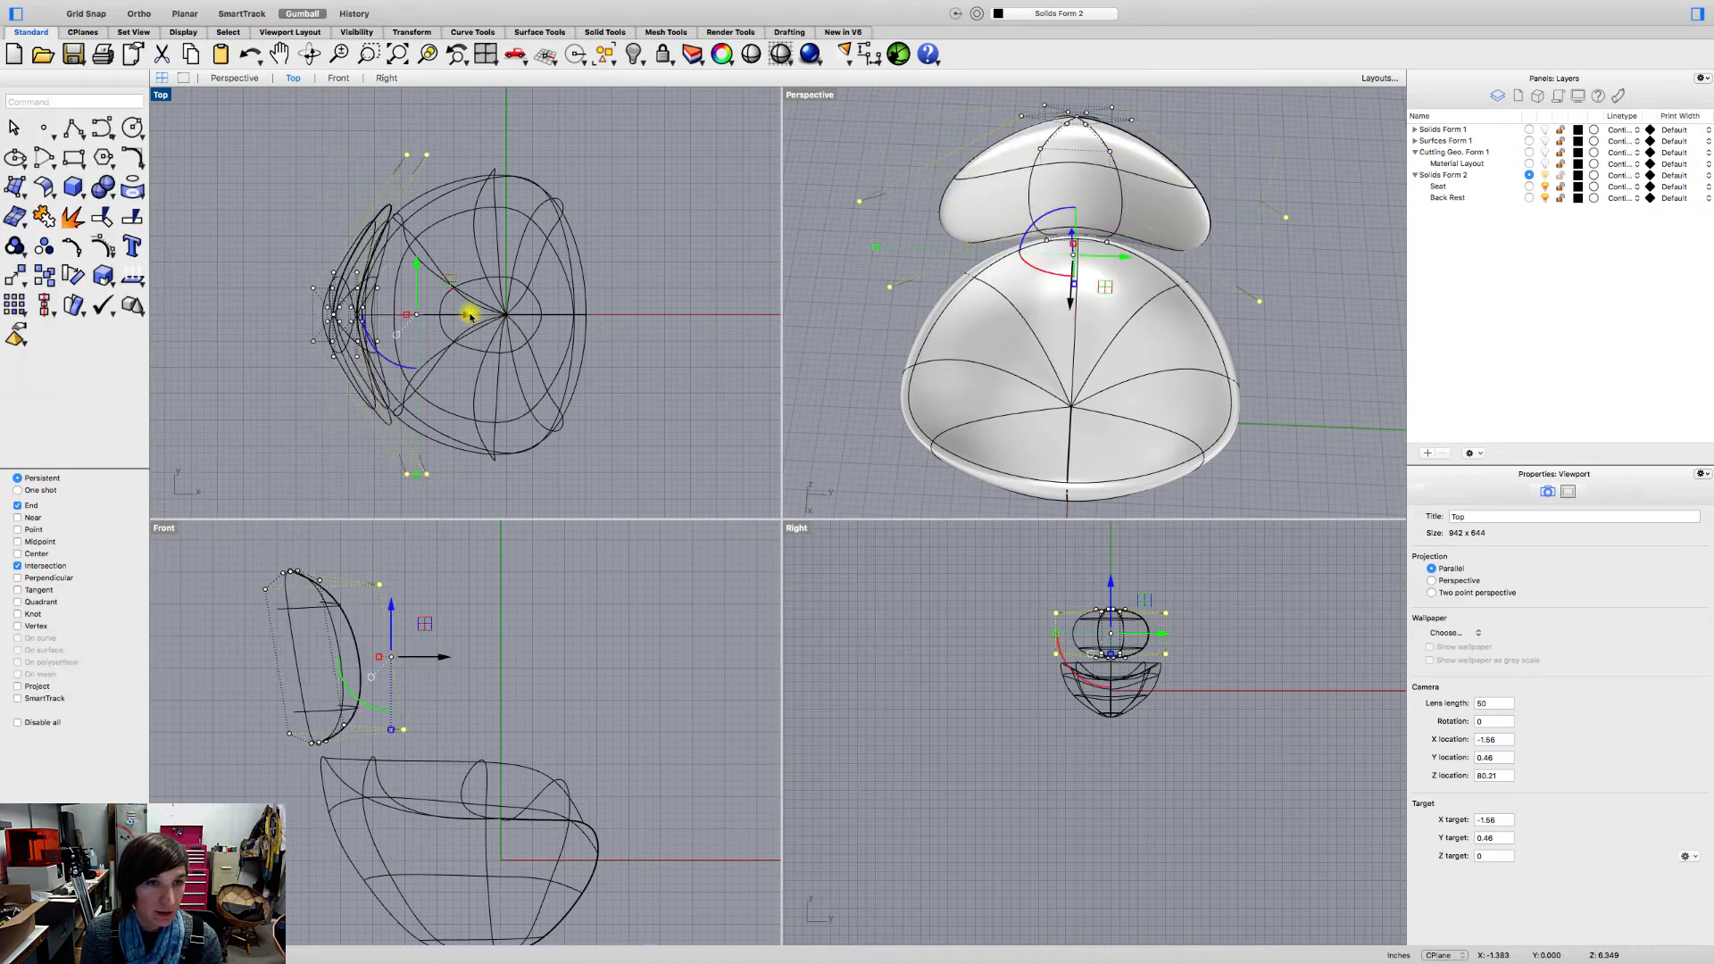
scroll(324, 412, up, 5)
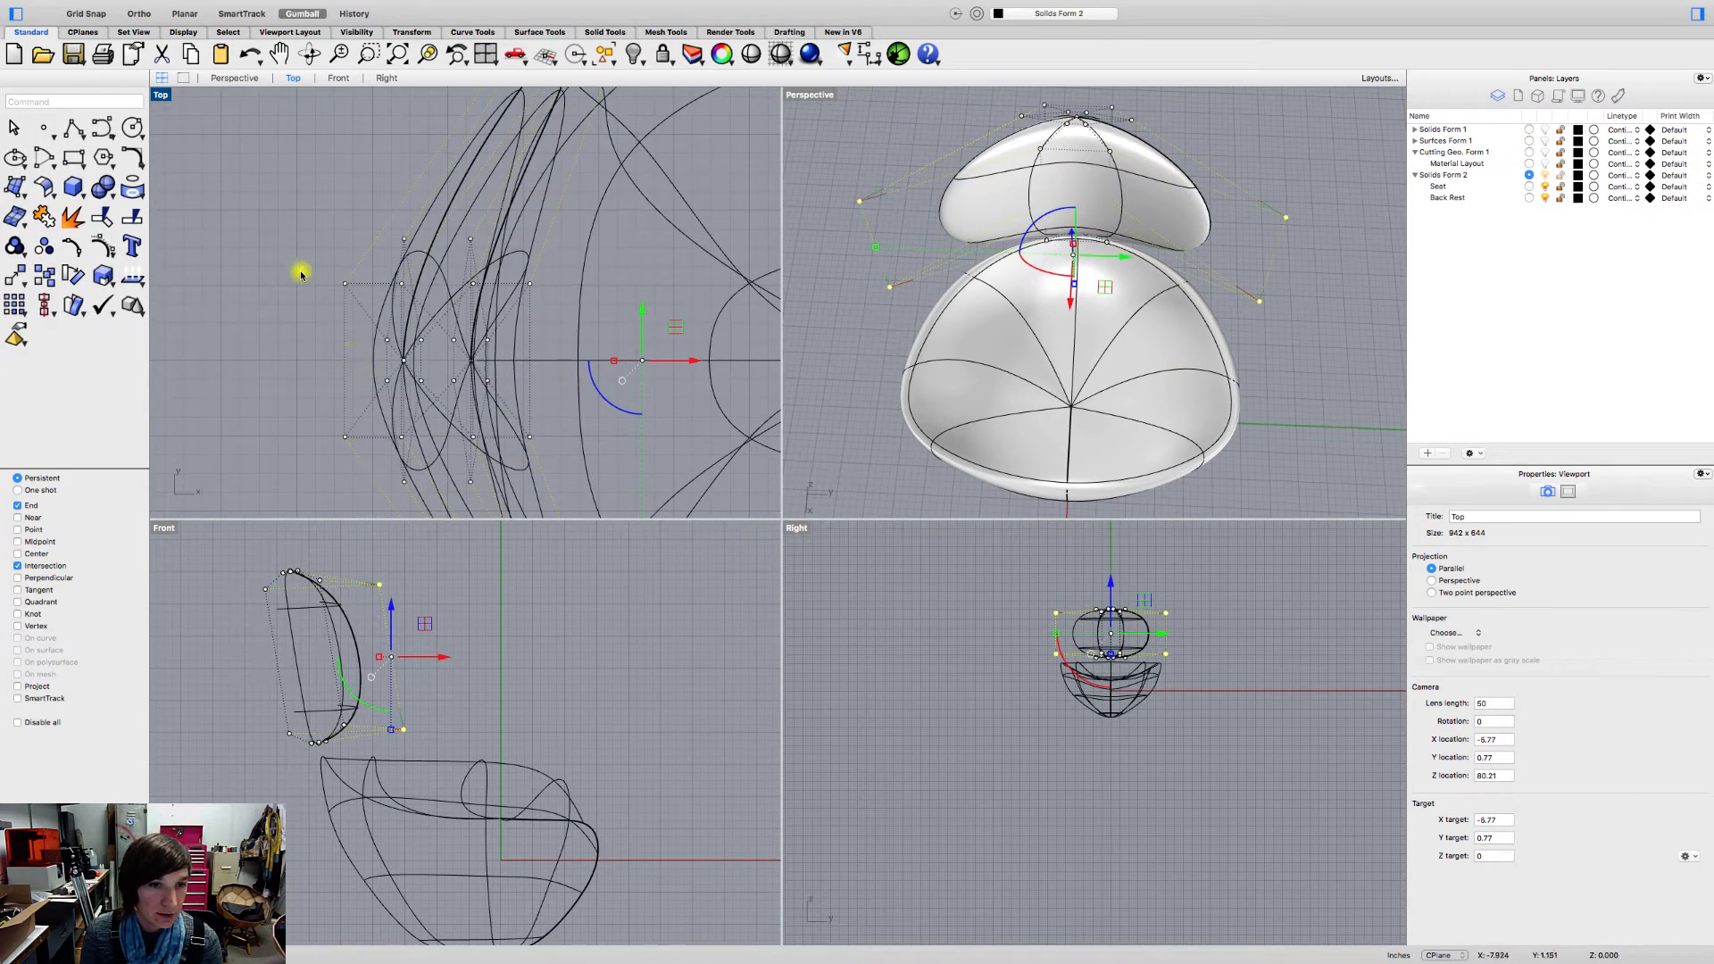
Step: Move the rearmost control points near the top of the back rest slightly backward in the Top view
drag(299, 258, 390, 455)
drag(413, 357, 402, 361)
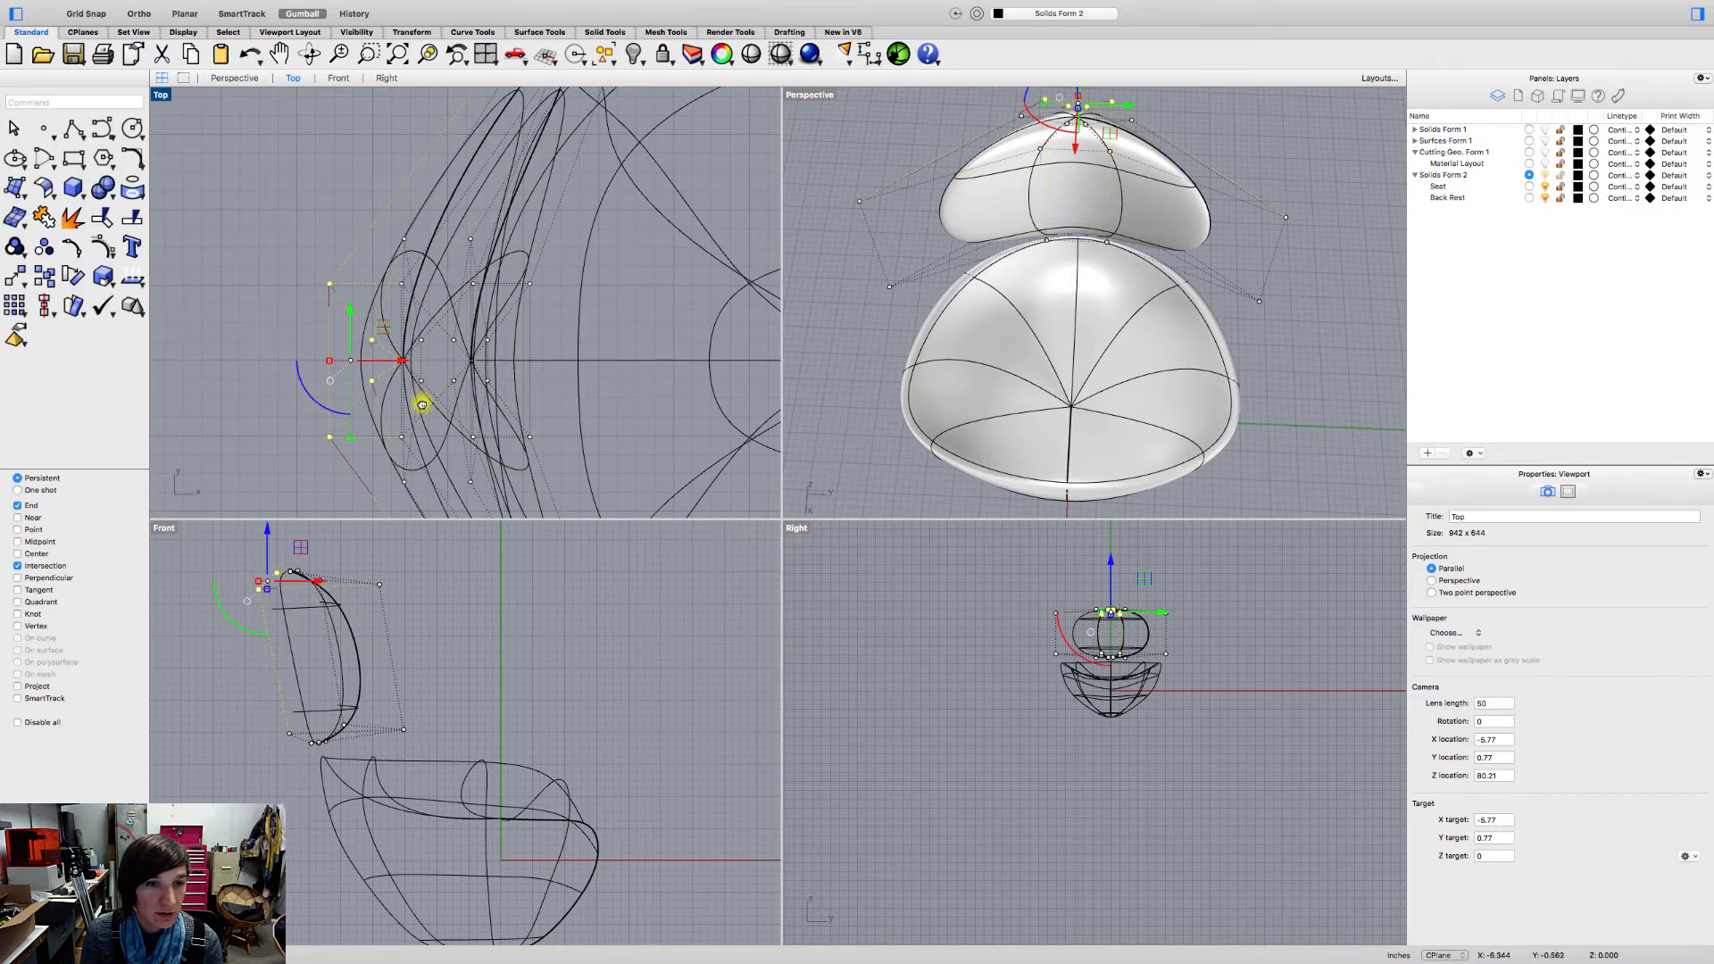
scroll(421, 404, down, 3)
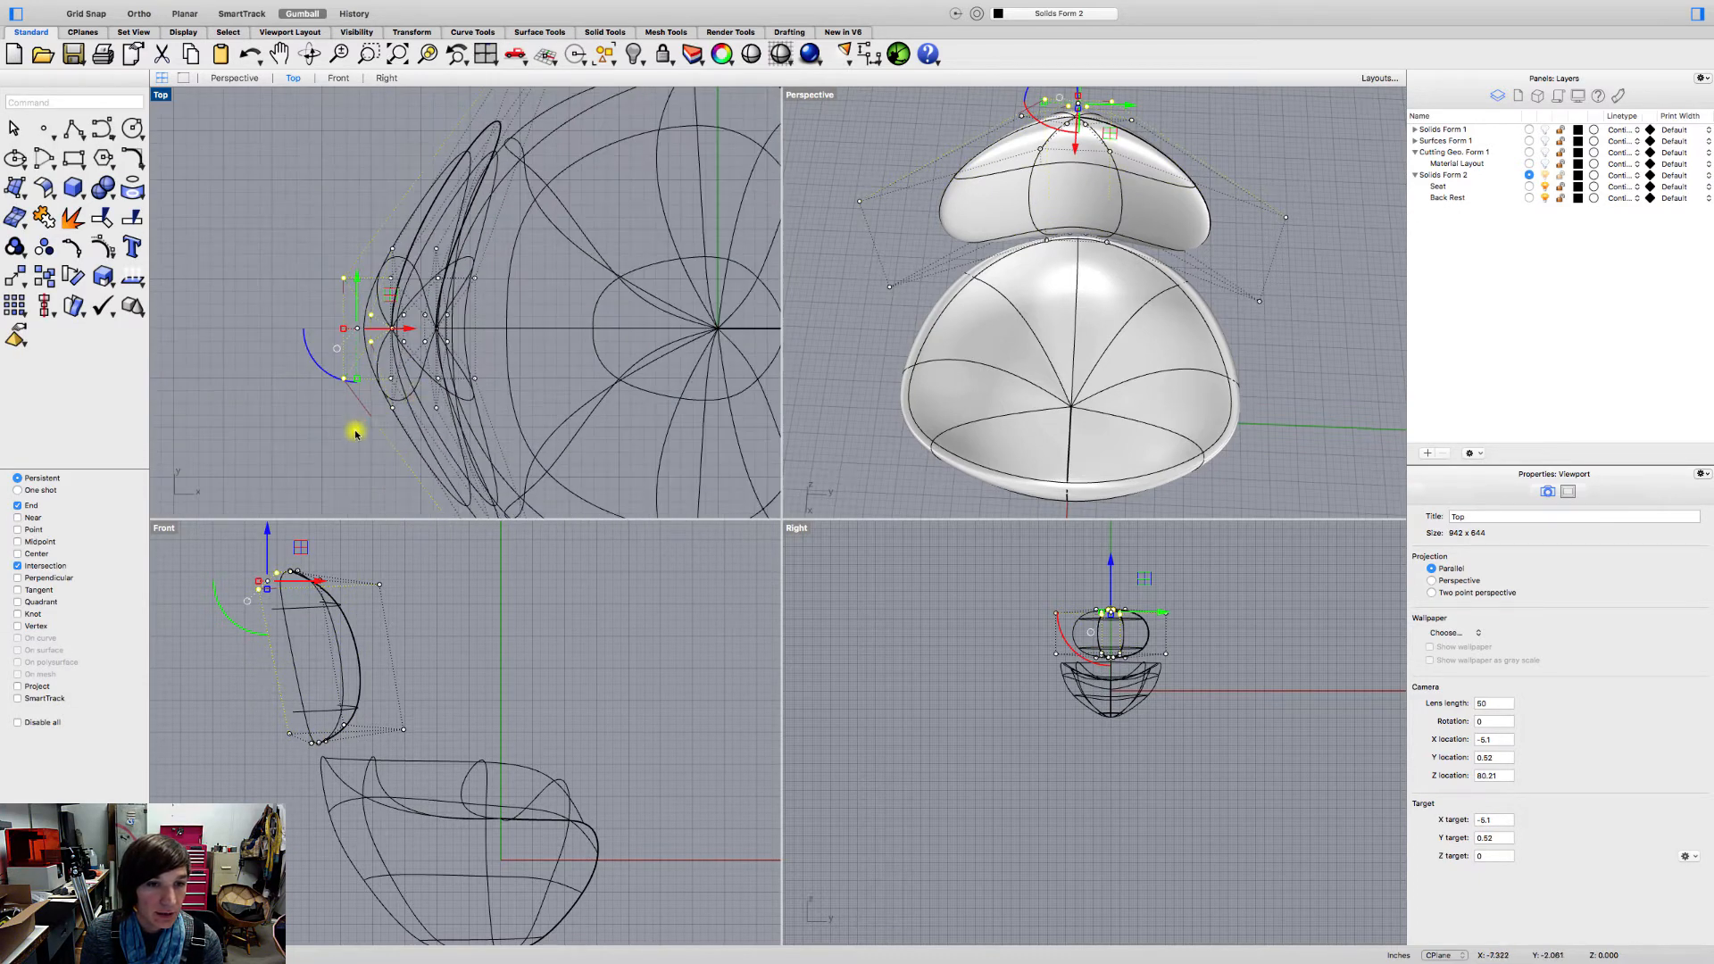
Step: Scale the four control points flanking the back rest's centreline outward sideways in the Top view, and move them slightly backward
scroll(356, 434, down, 2)
right_drag(355, 433, 367, 386)
scroll(366, 387, up, 2)
drag(368, 385, 465, 359)
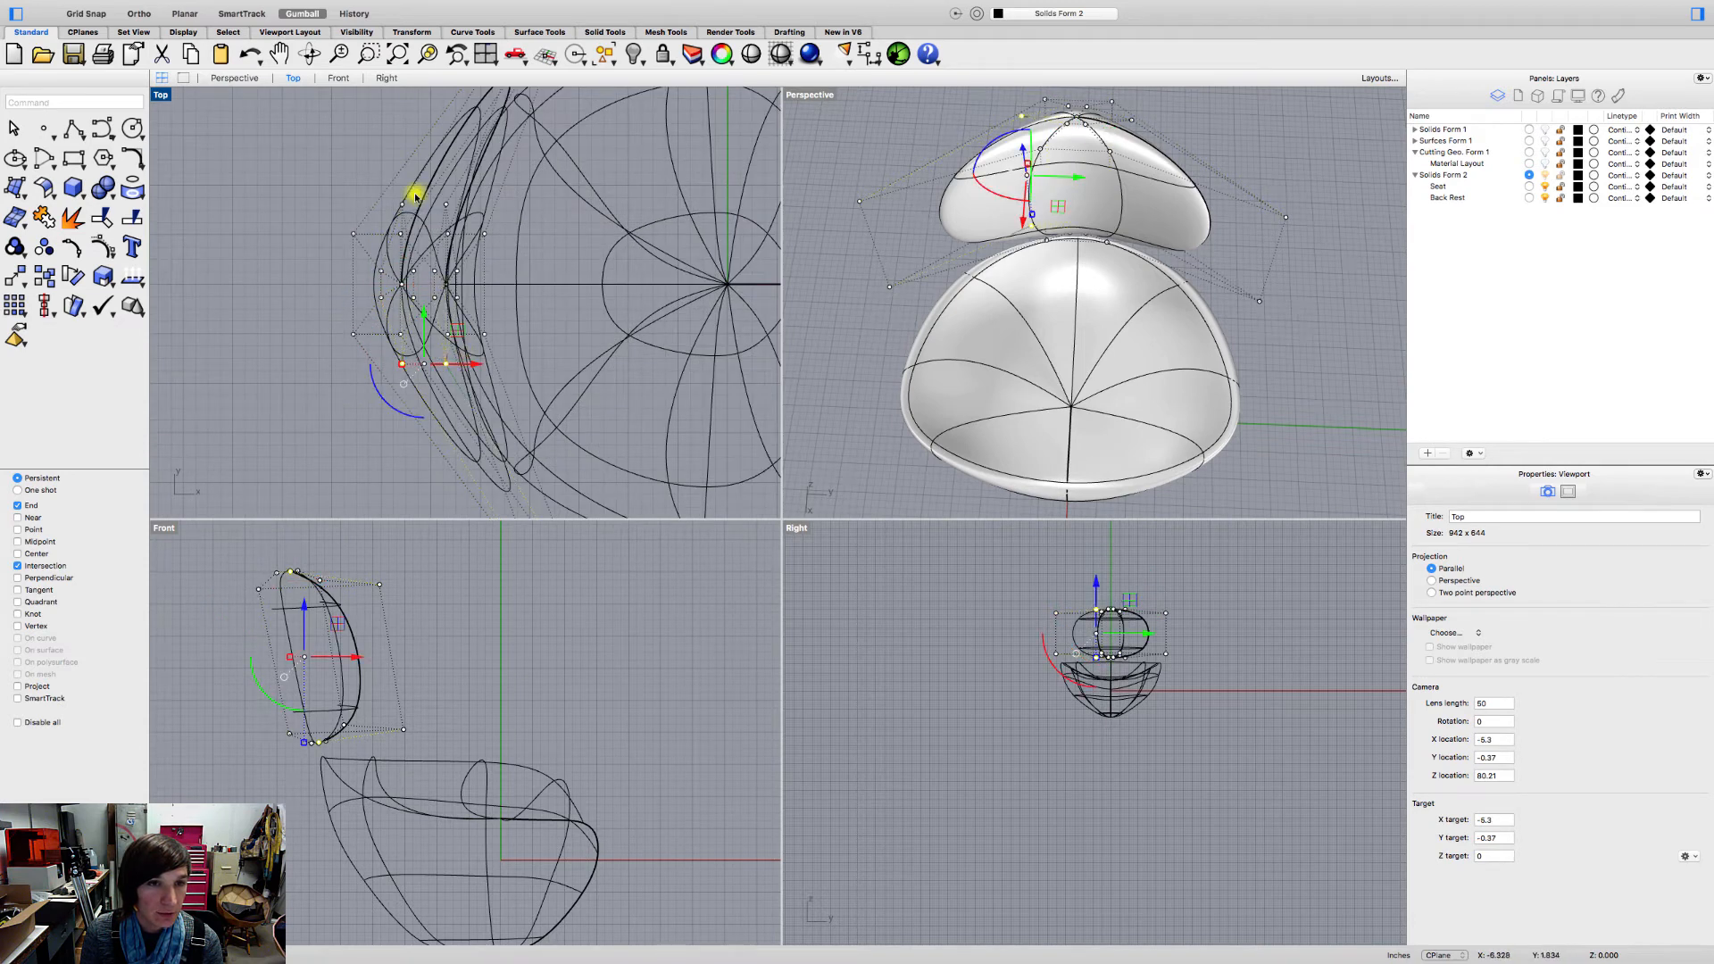
shift+drag(473, 219, 473, 219)
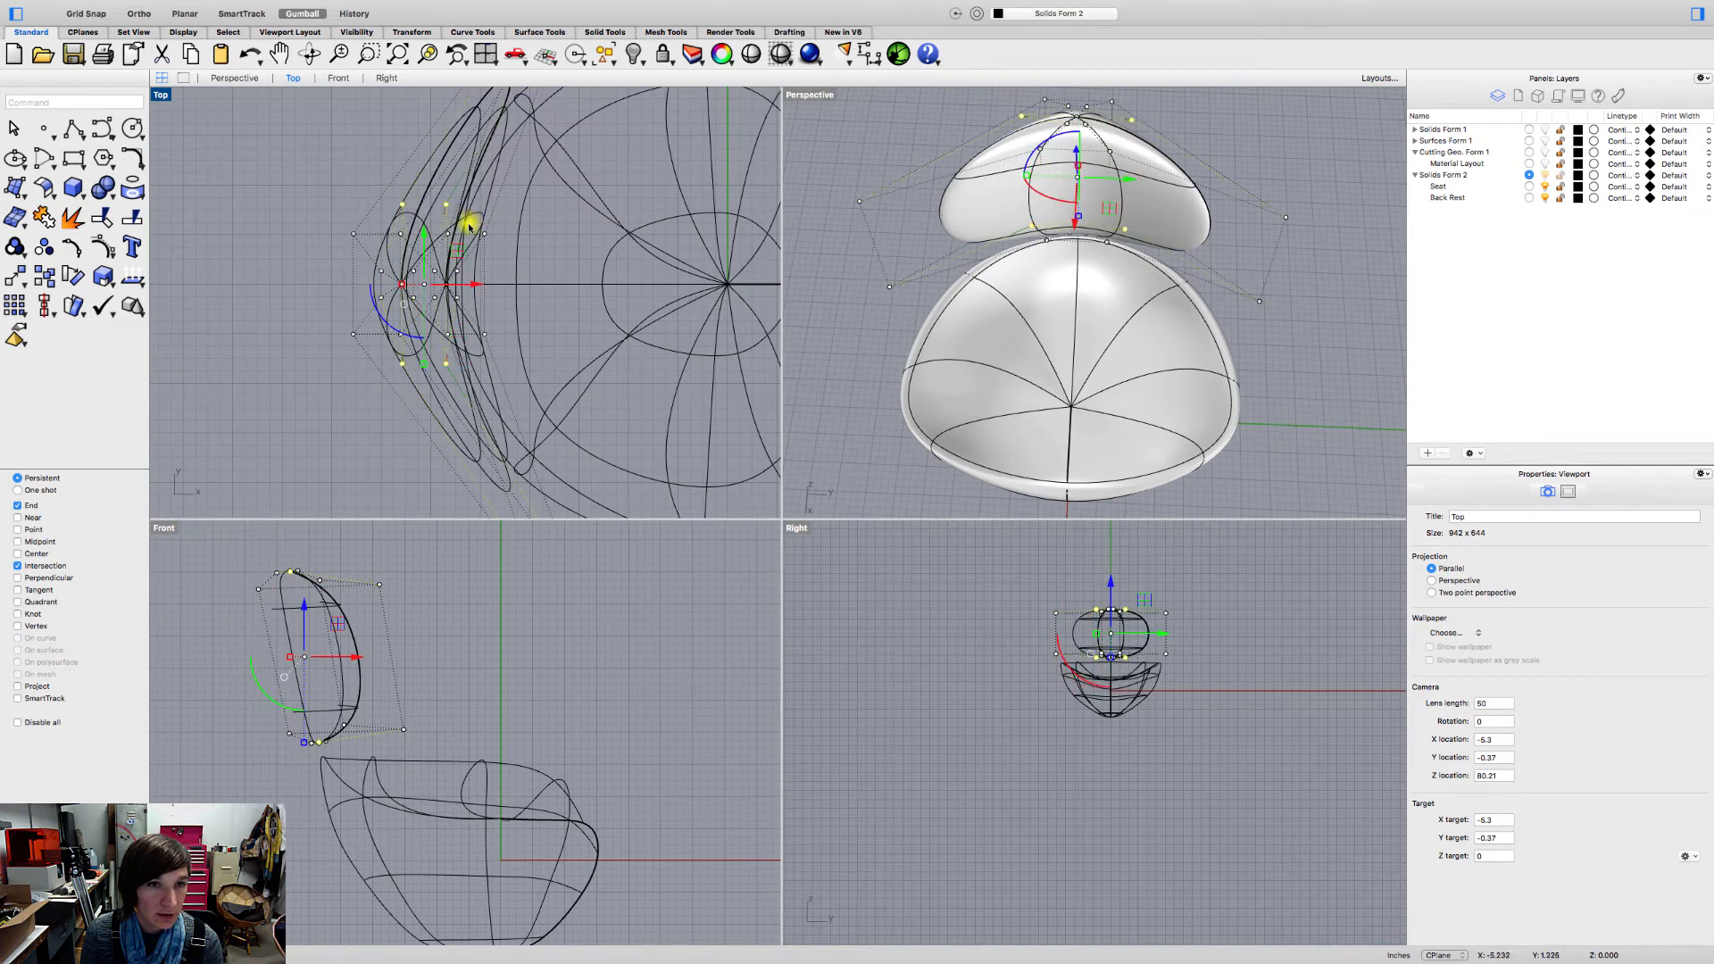
drag(425, 368, 425, 383)
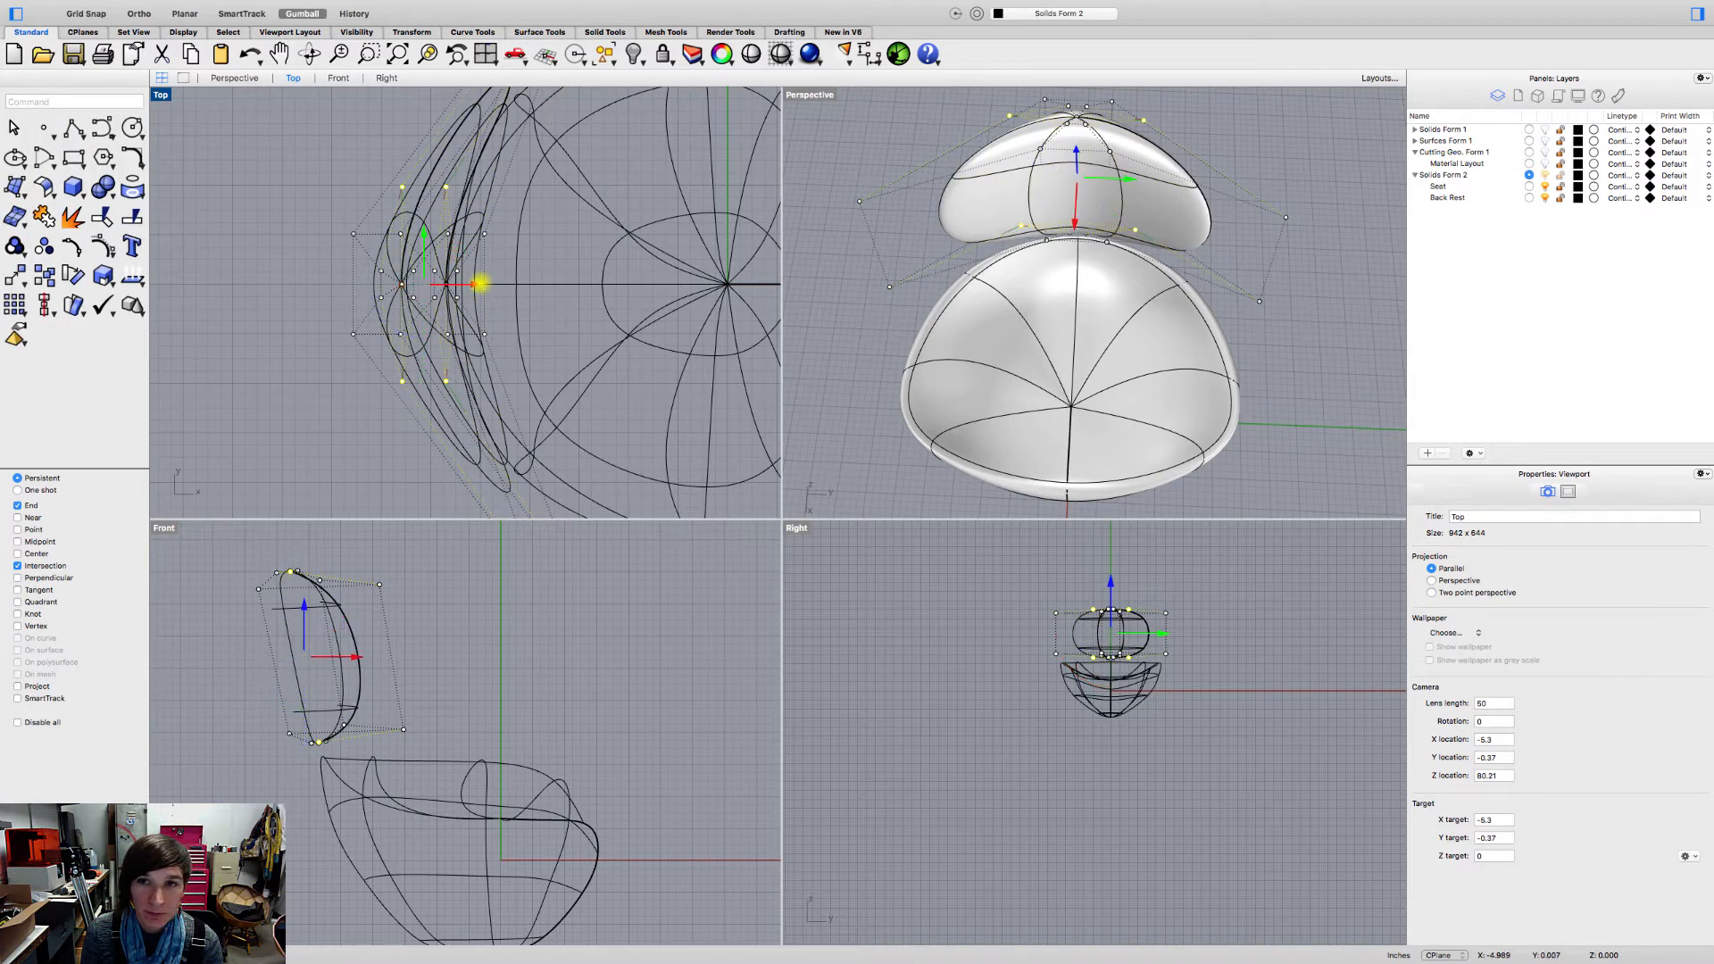
mouse_move(482, 282)
mouse_down()
mouse_move(507, 282)
mouse_move(443, 284)
mouse_move(524, 283)
mouse_move(469, 285)
mouse_up()
right_drag(886, 290, 1179, 215)
click(291, 275)
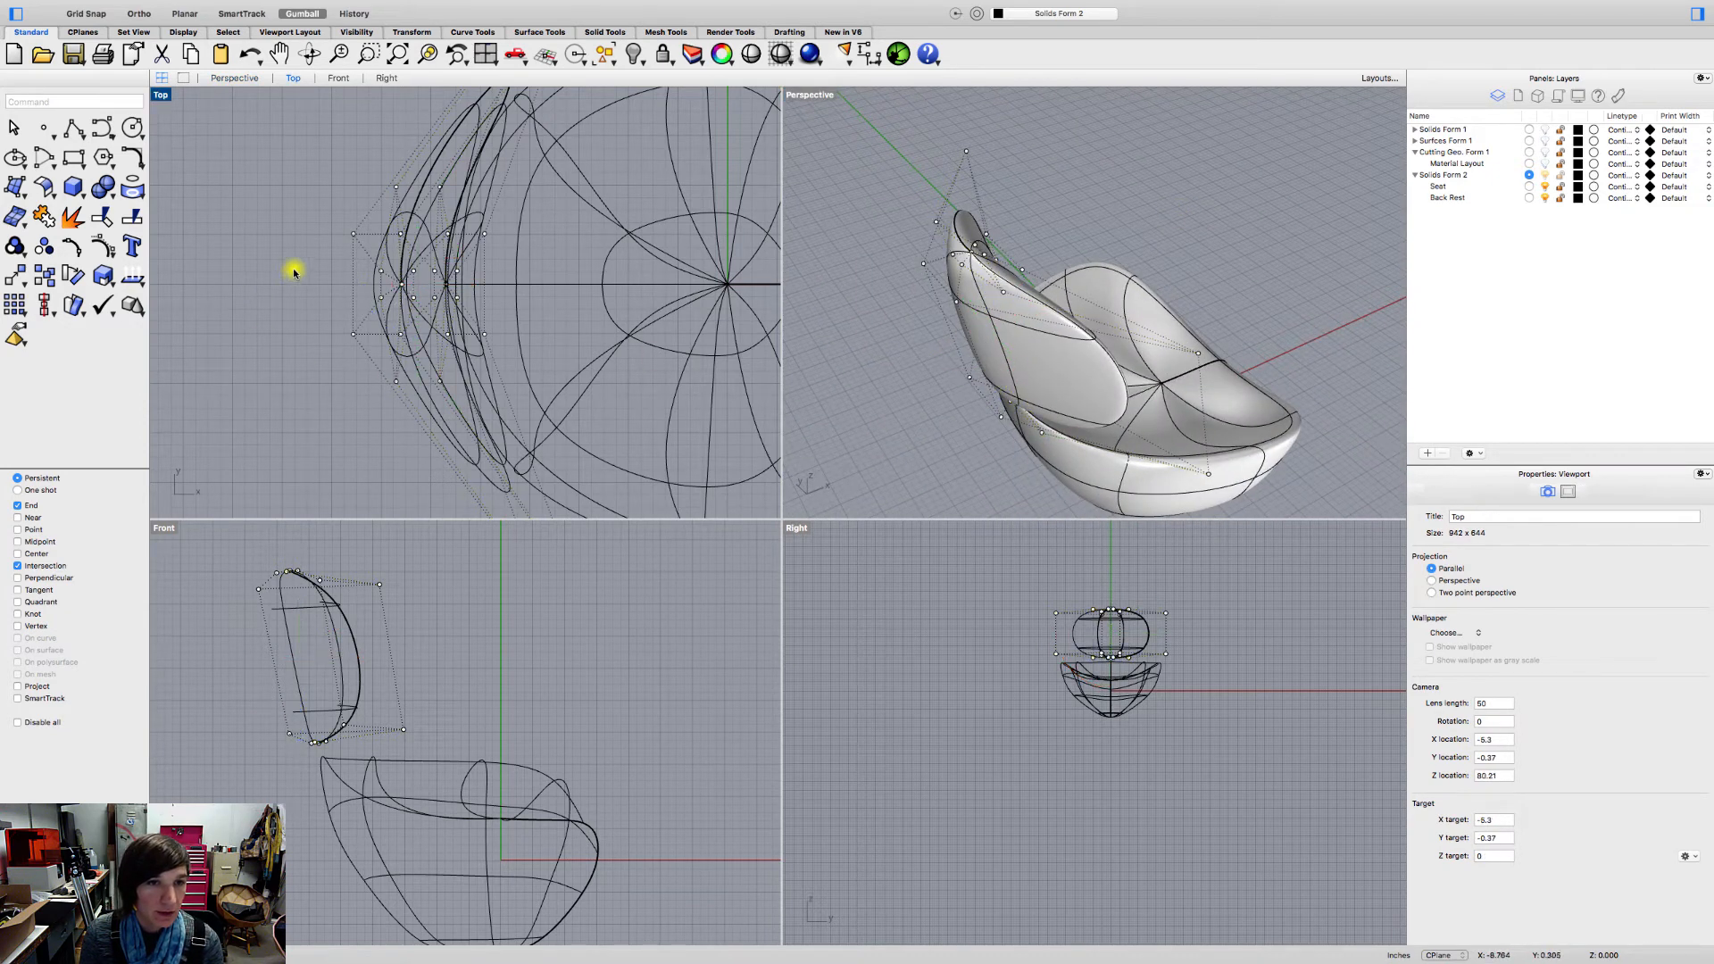
Step: Select the two lower rear control points of the back rest and move them slightly backward
click(447, 333)
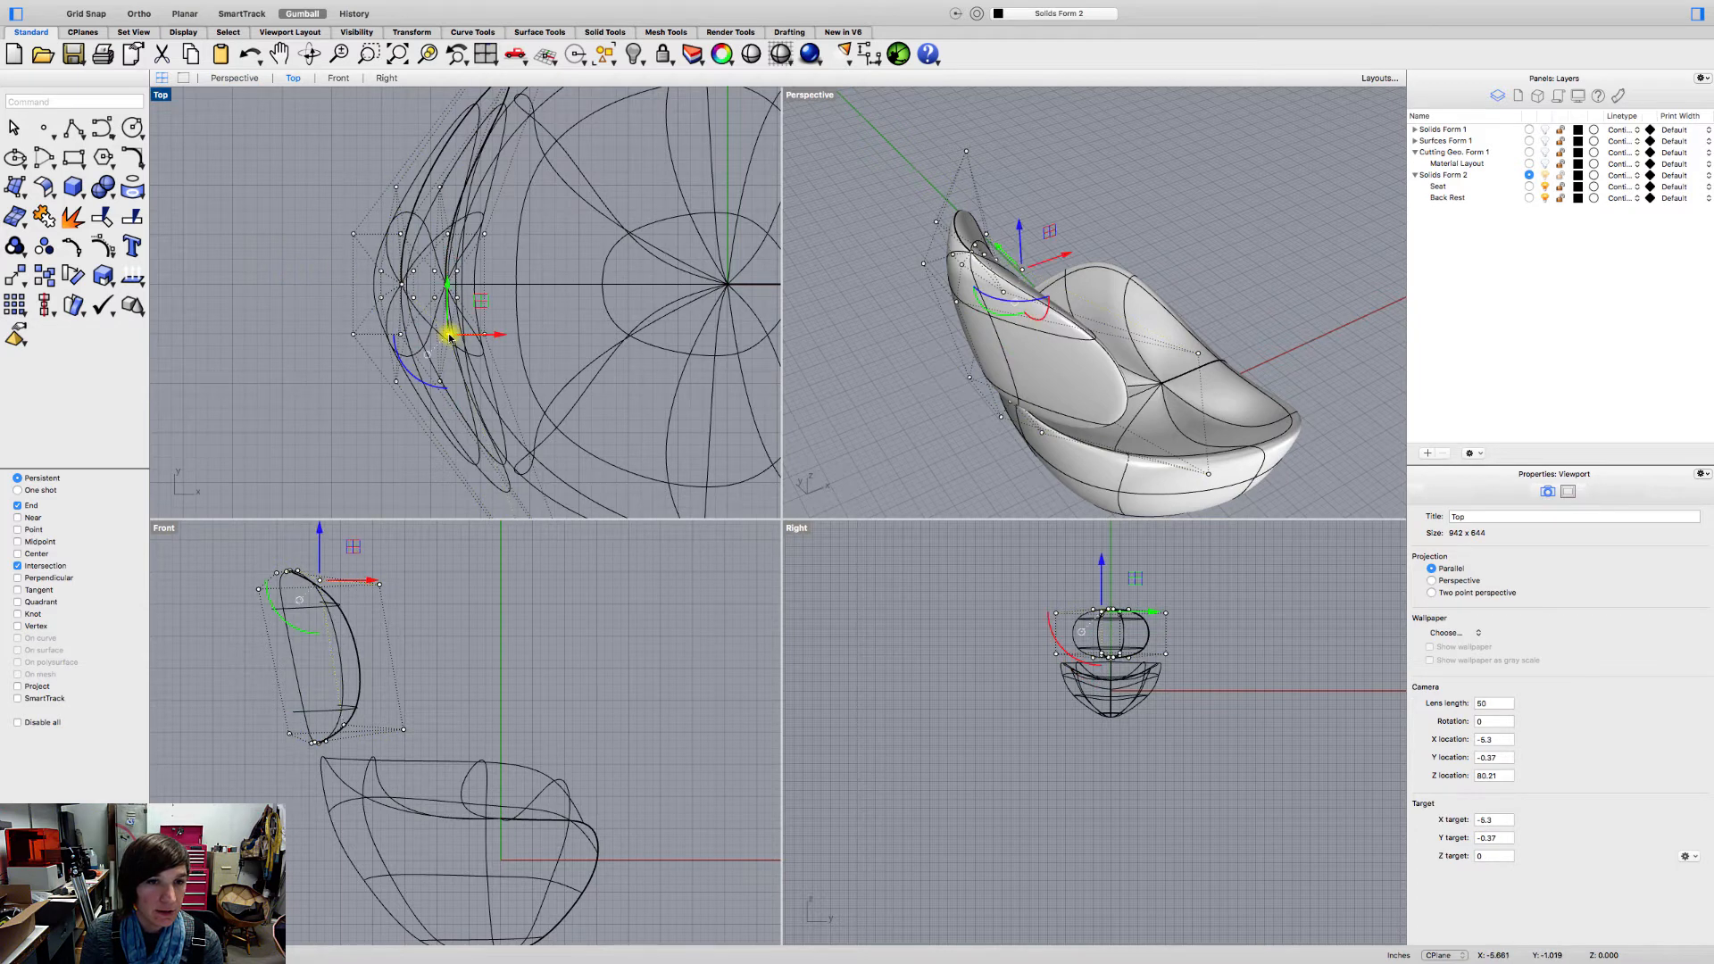
shift+click(449, 236)
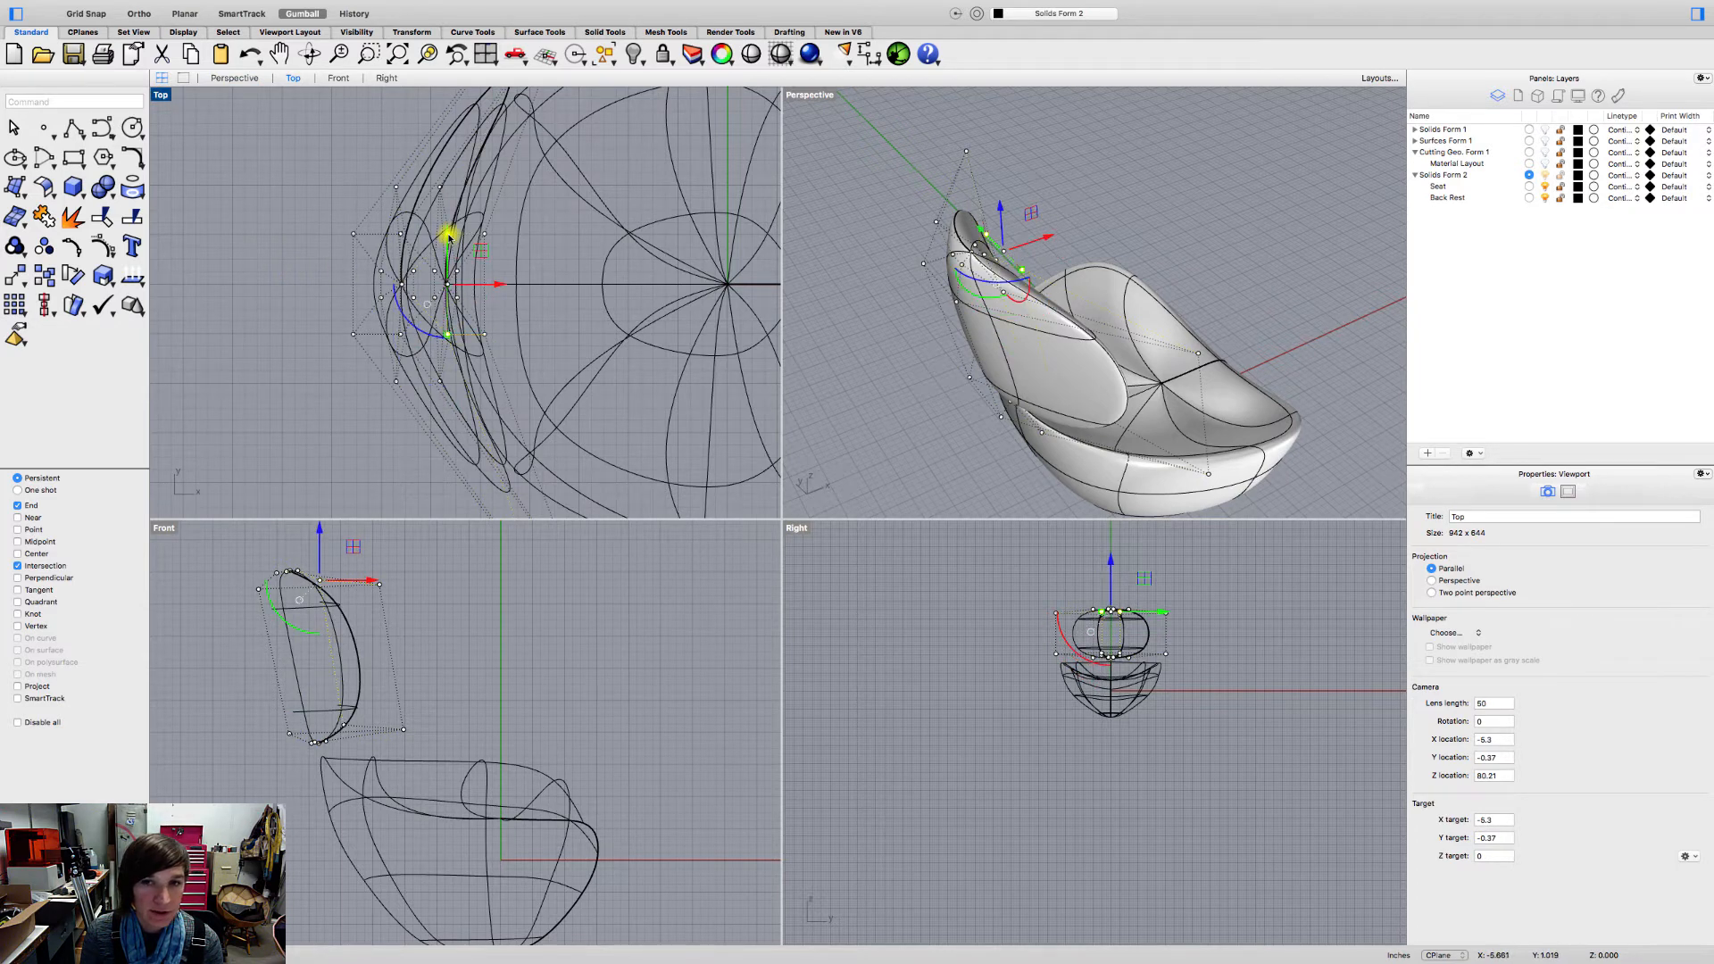
click(401, 233)
shift+click(395, 336)
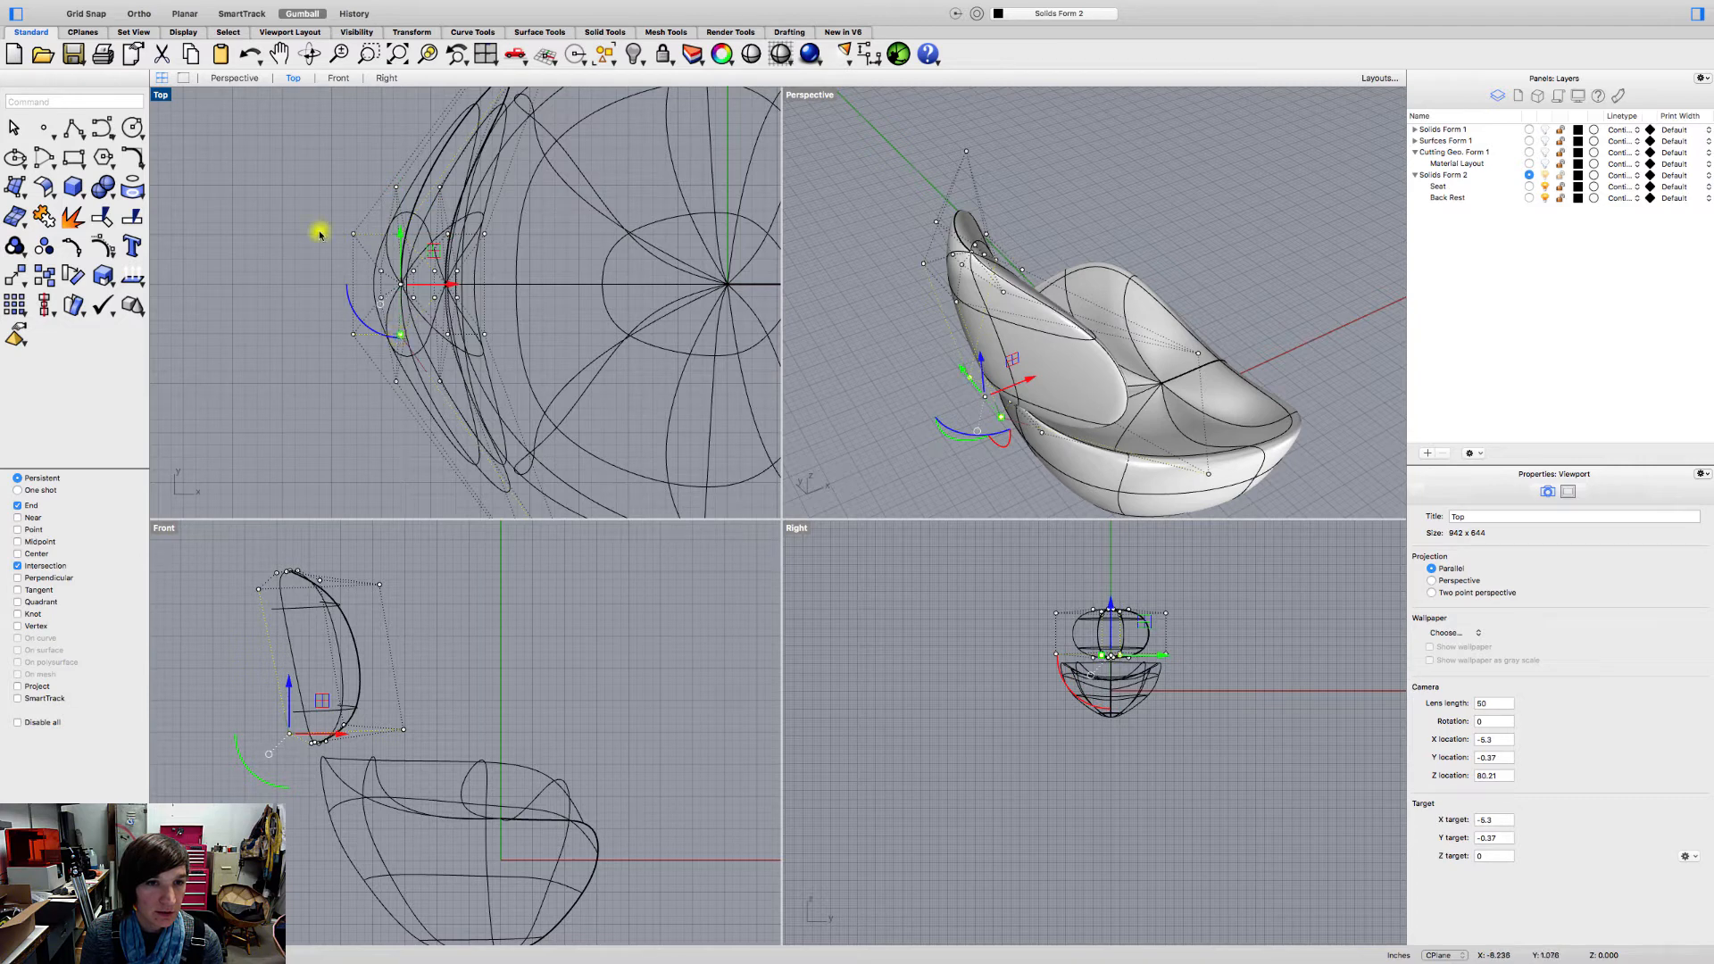
drag(324, 225, 367, 344)
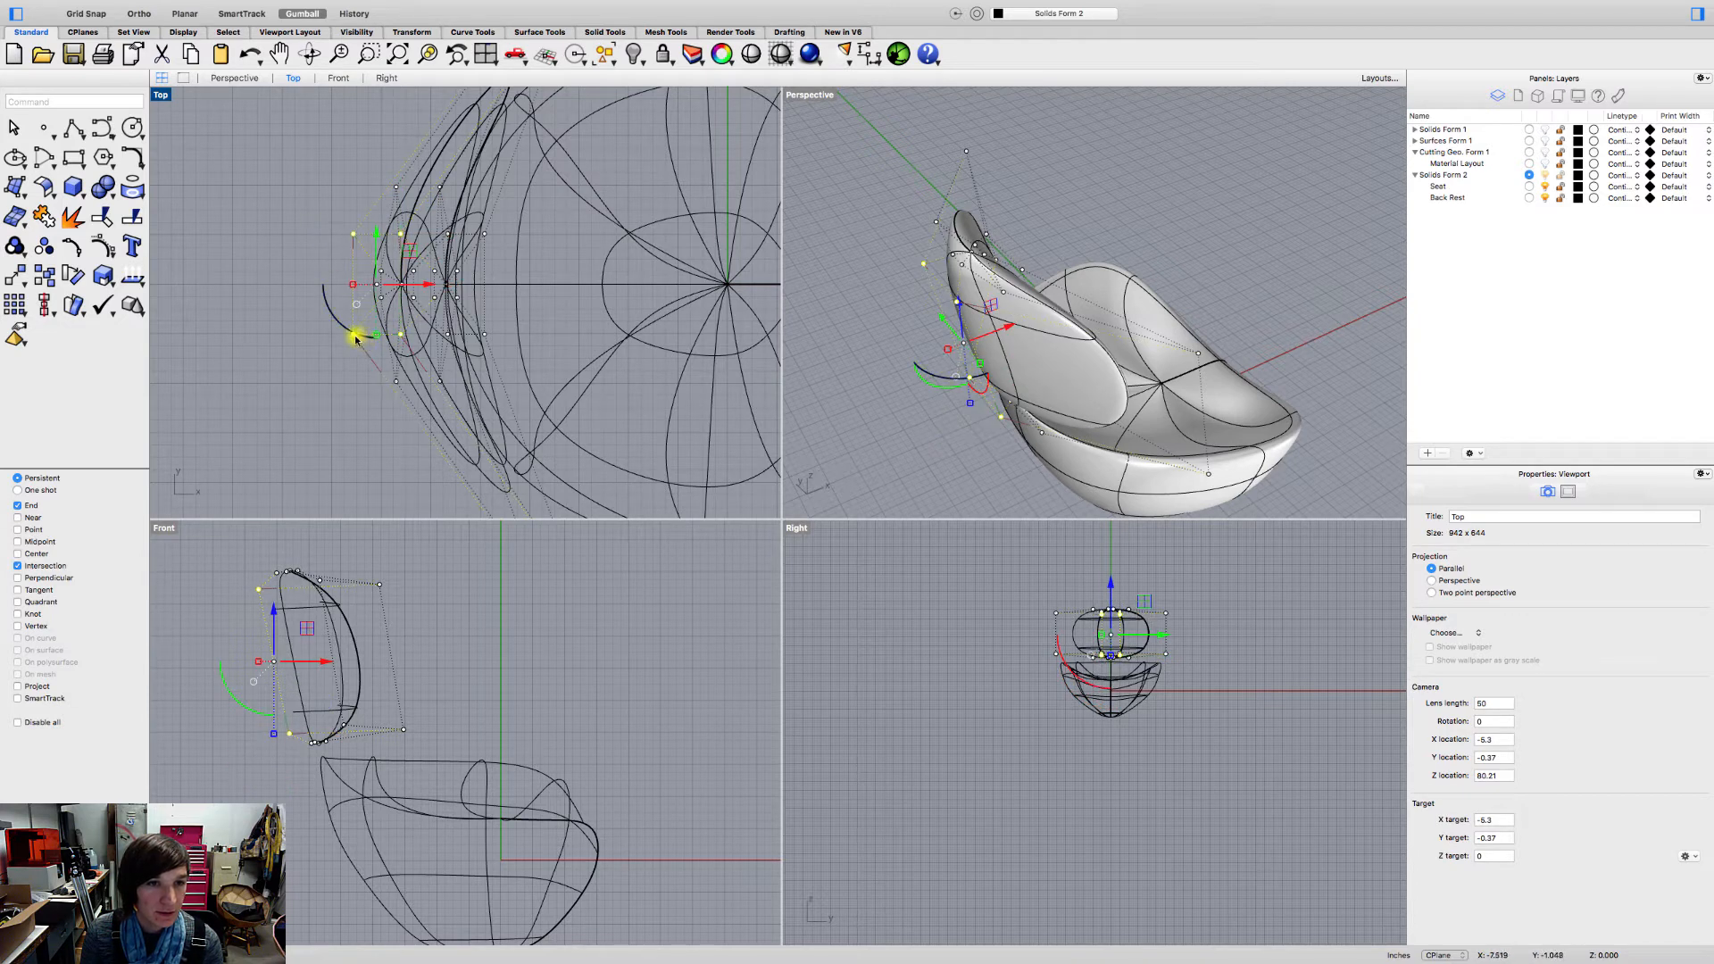
right_drag(1006, 375, 966, 326)
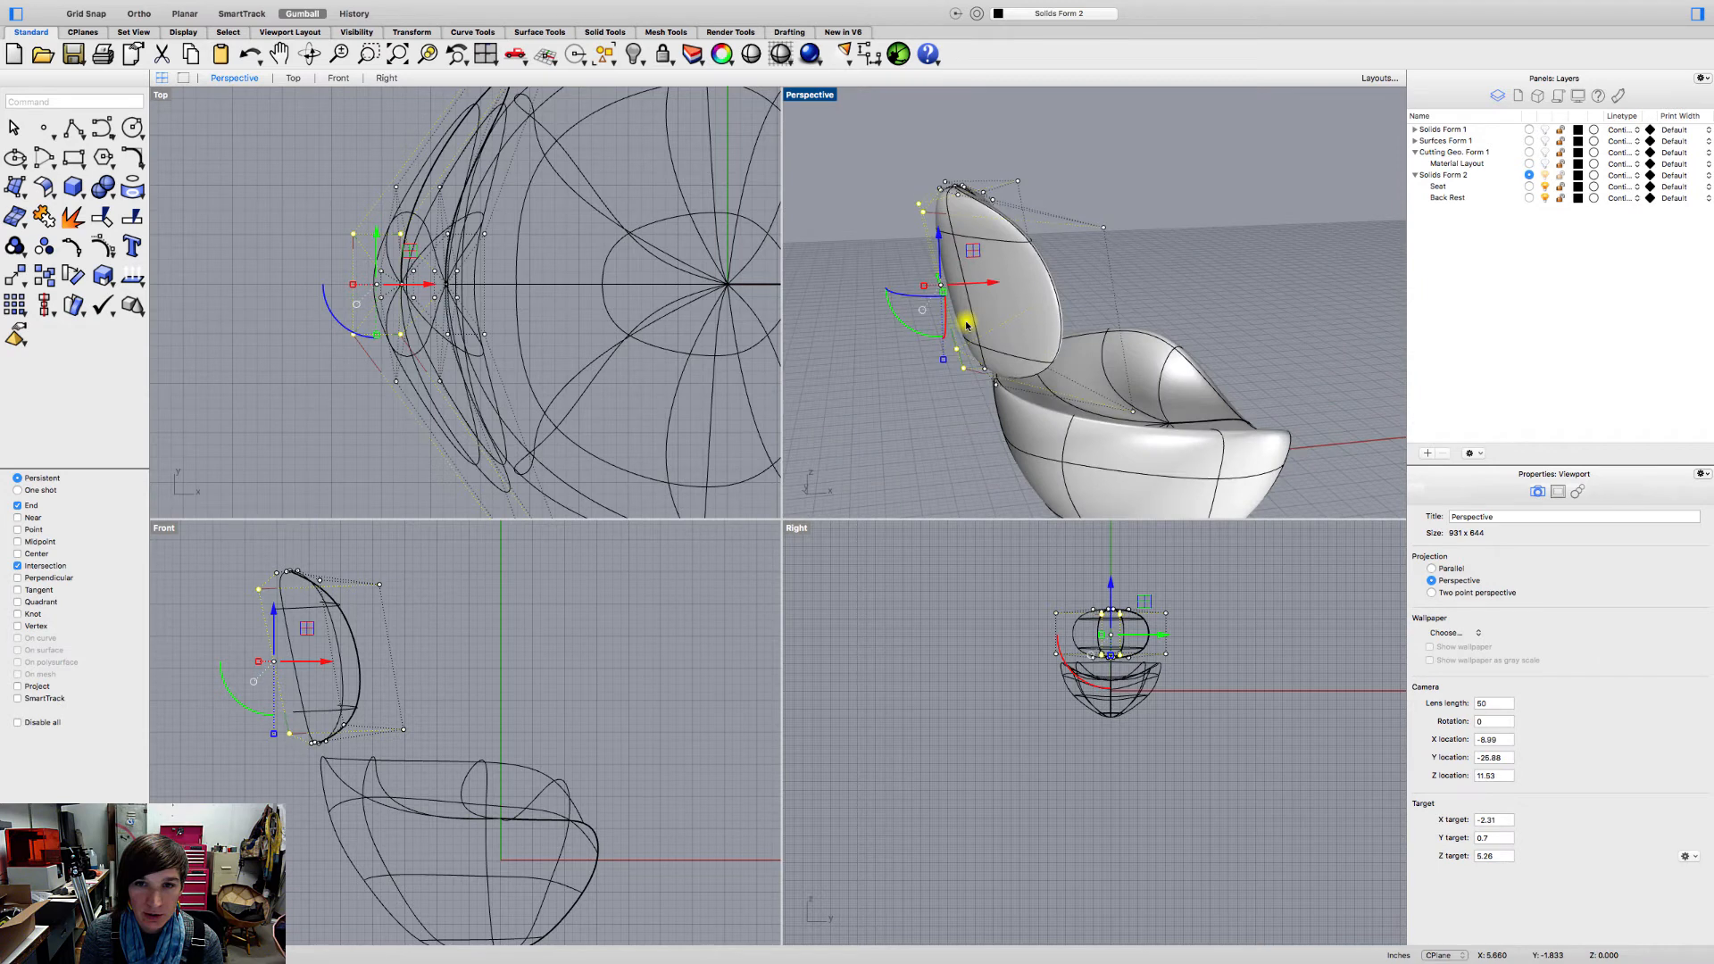
super+click(352, 237)
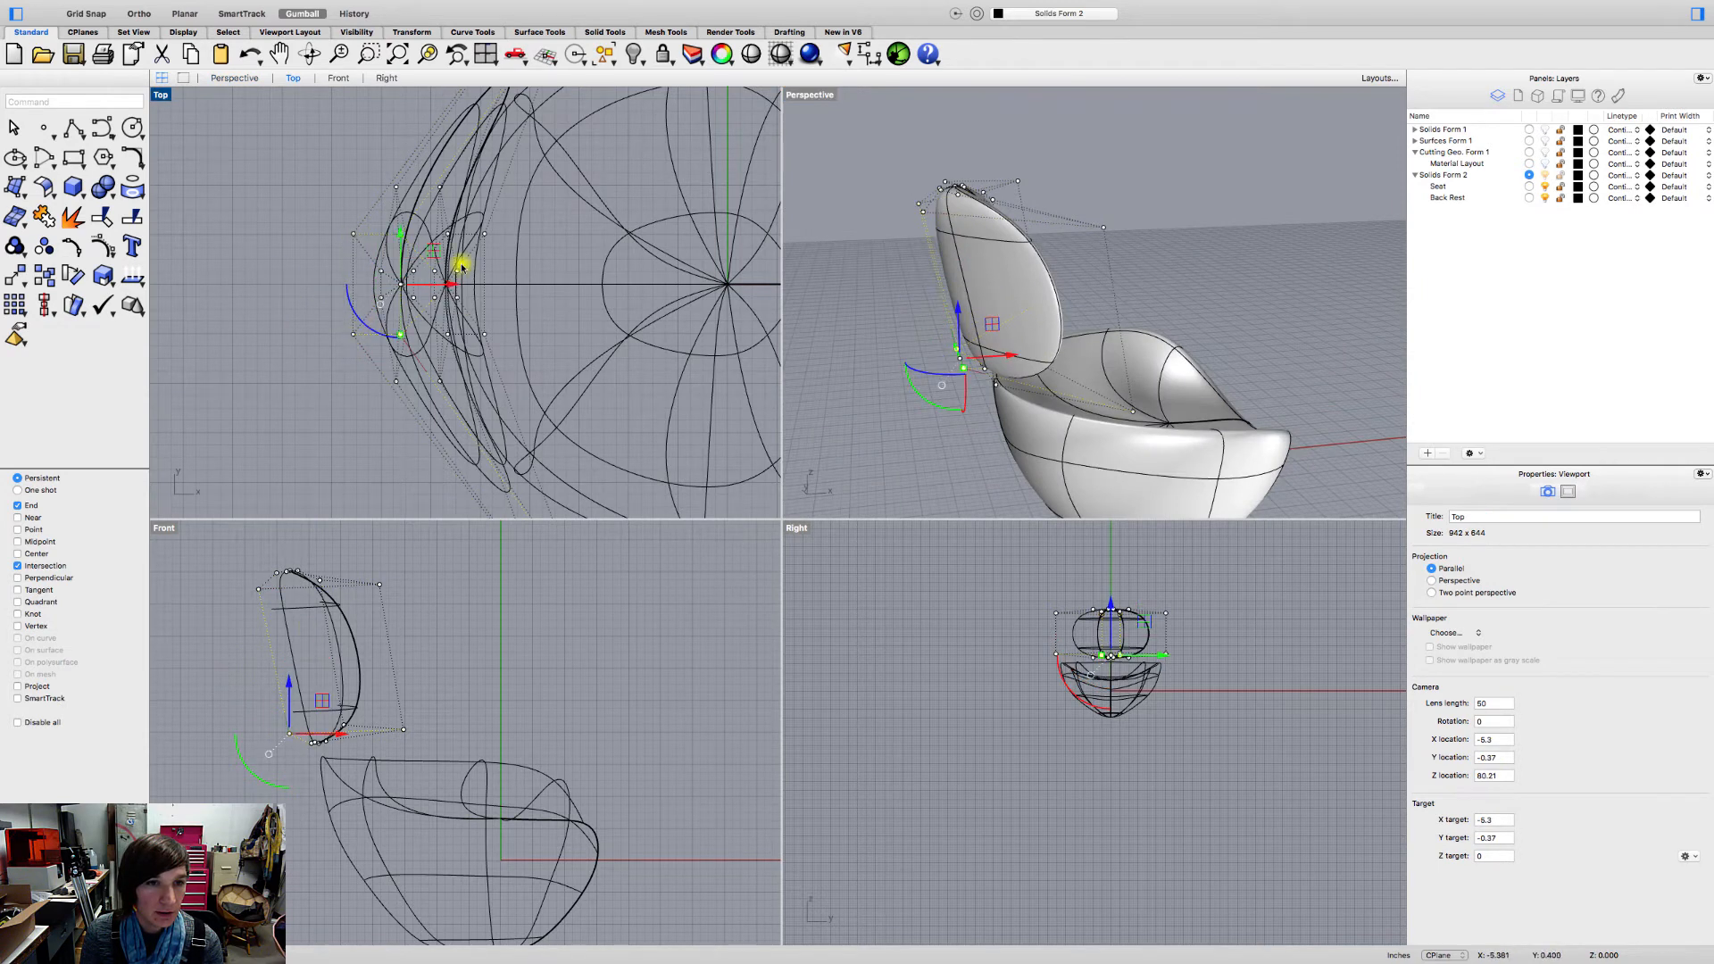
scroll(924, 370, up, 6)
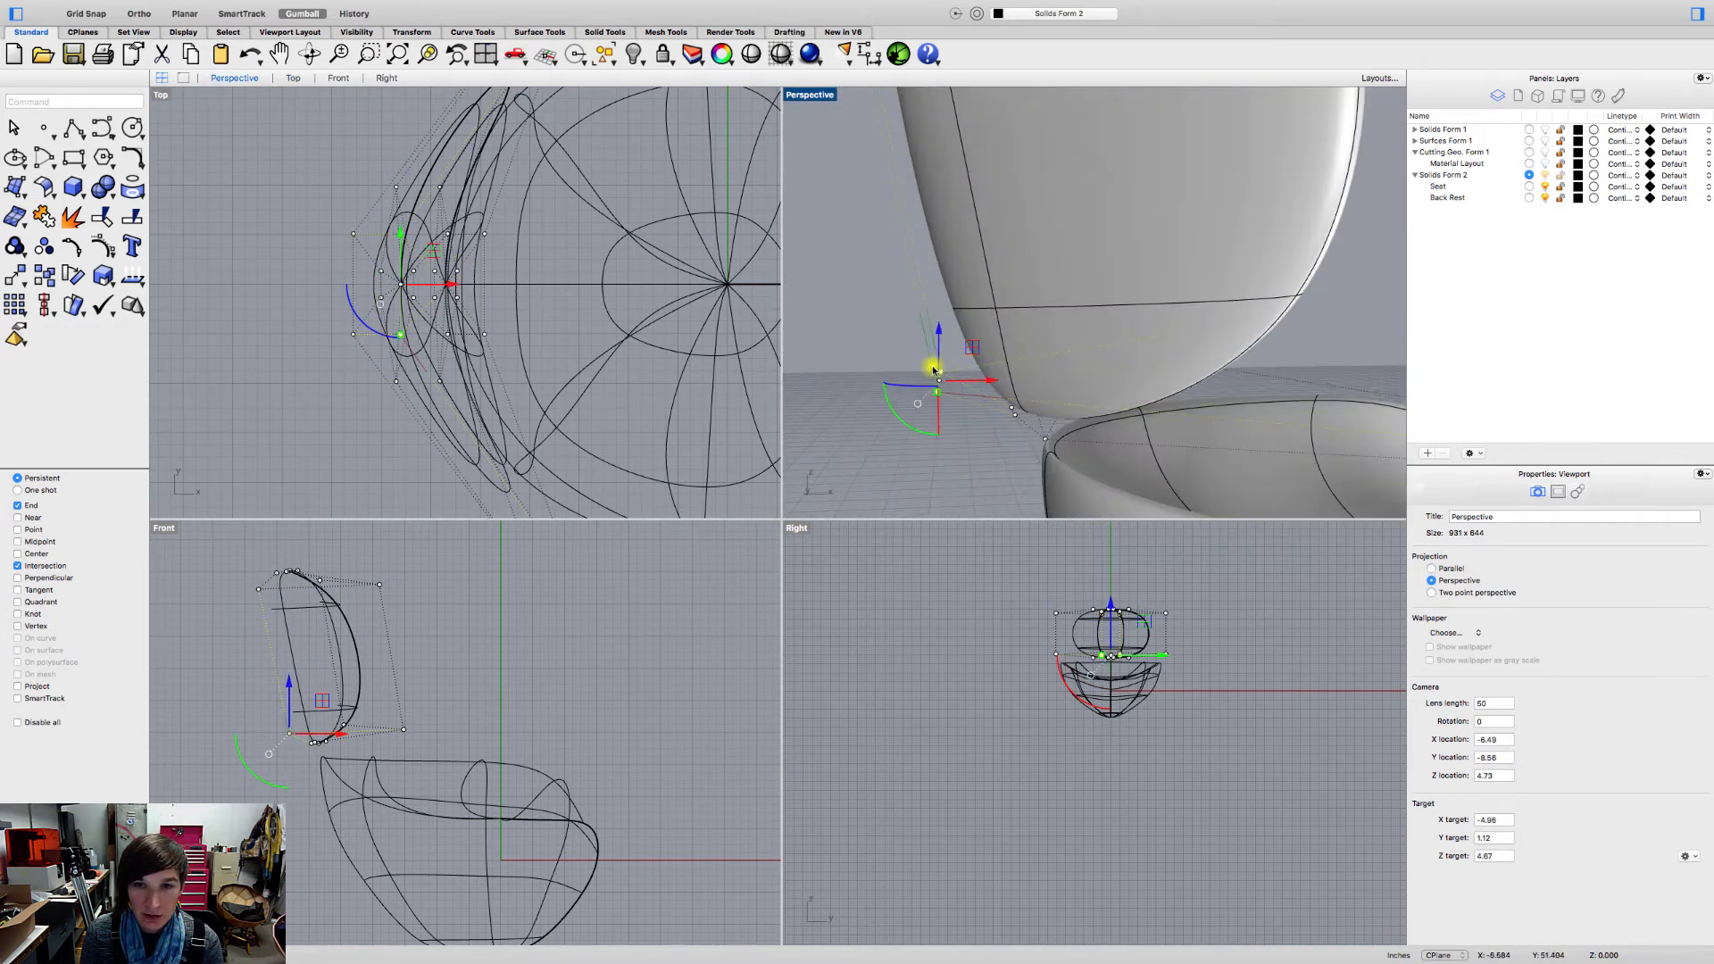
drag(443, 286, 430, 287)
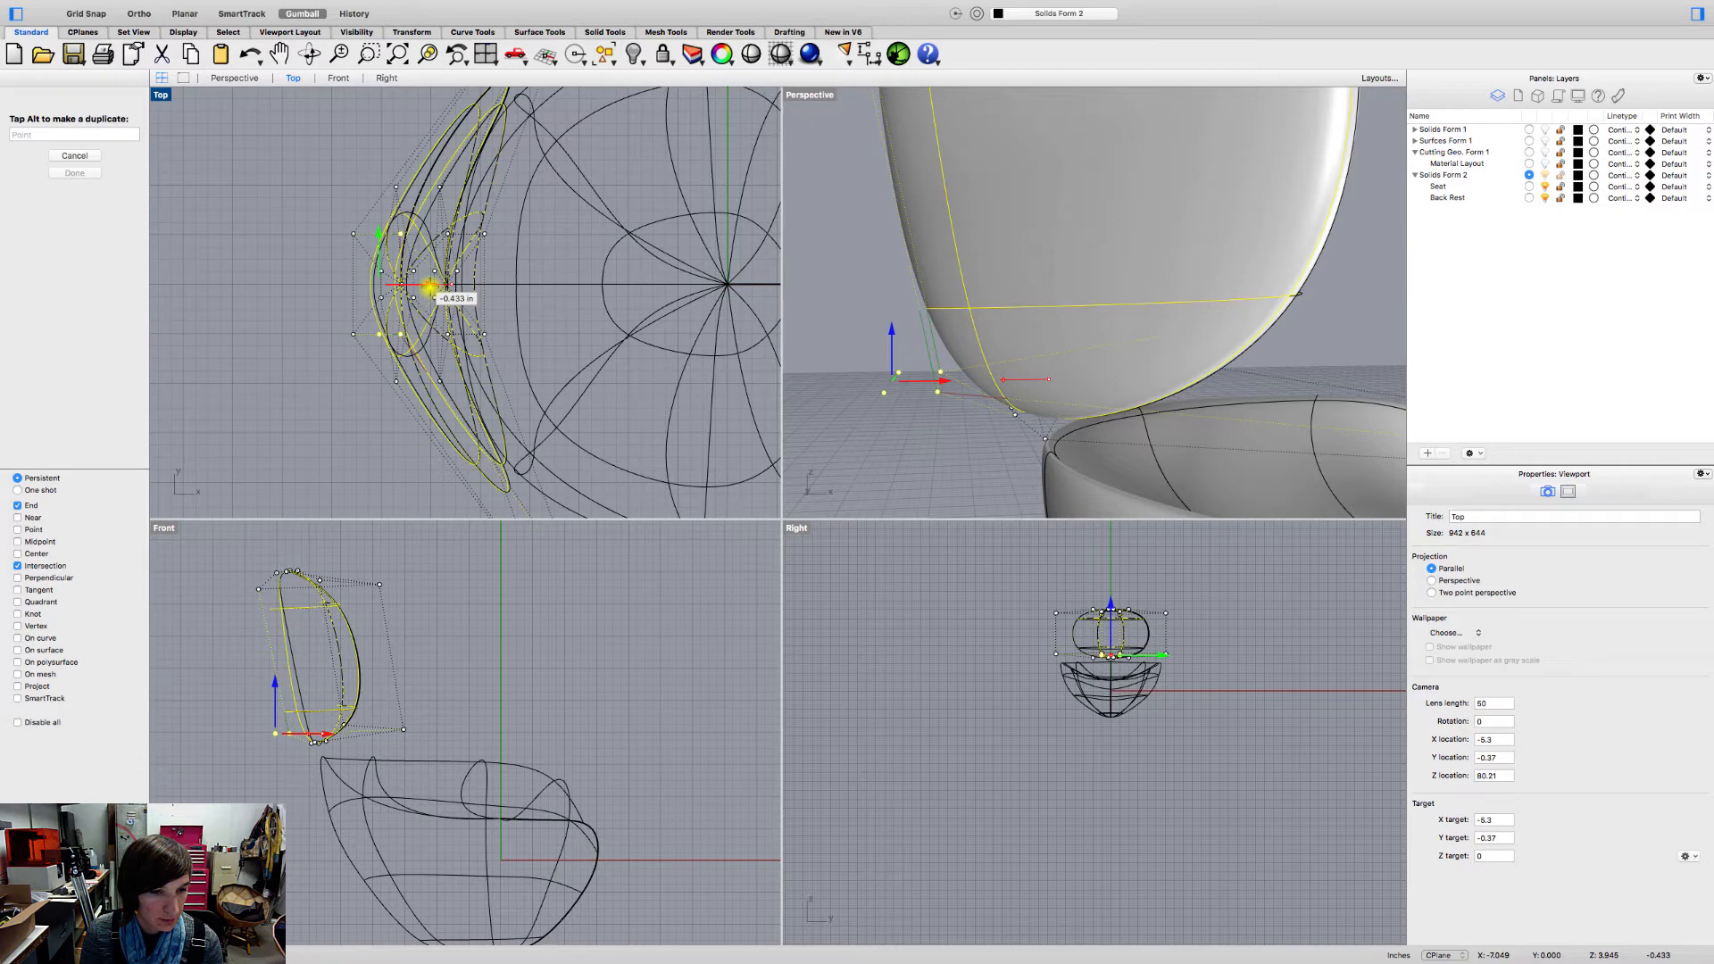
drag(430, 287, 444, 286)
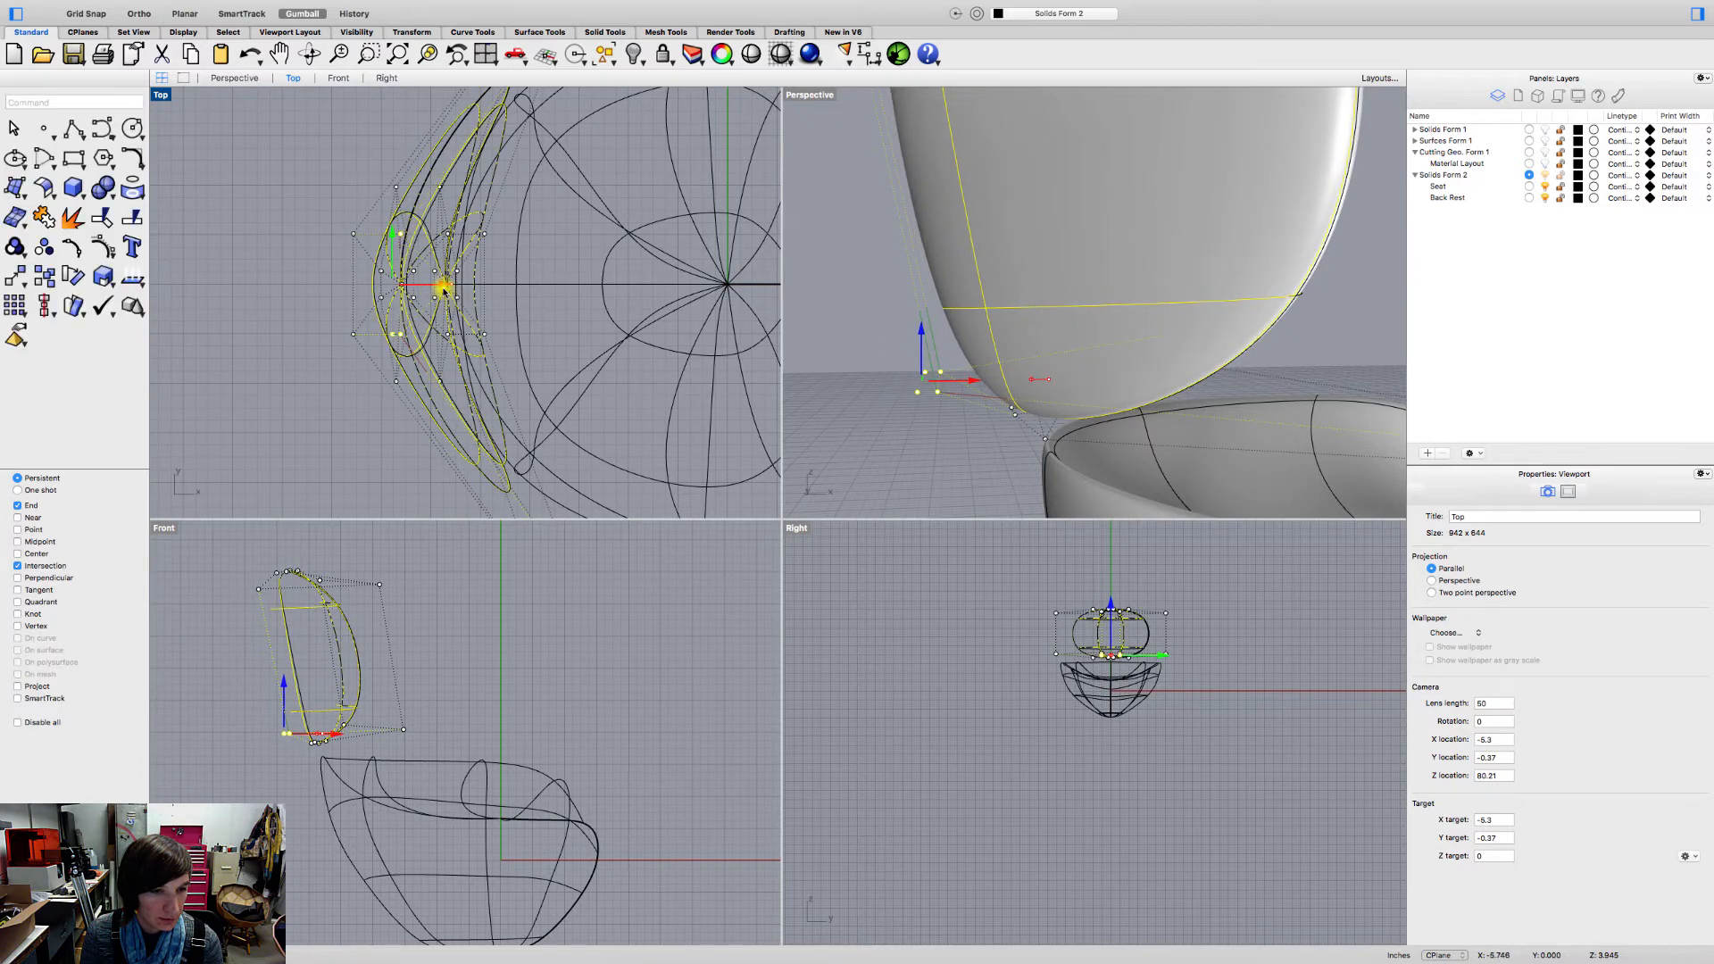
Step: Add the upper rear control points to the selection and move all four of the back rest's rear points backward
shift+click(257, 589)
drag(323, 662, 313, 666)
click(215, 657)
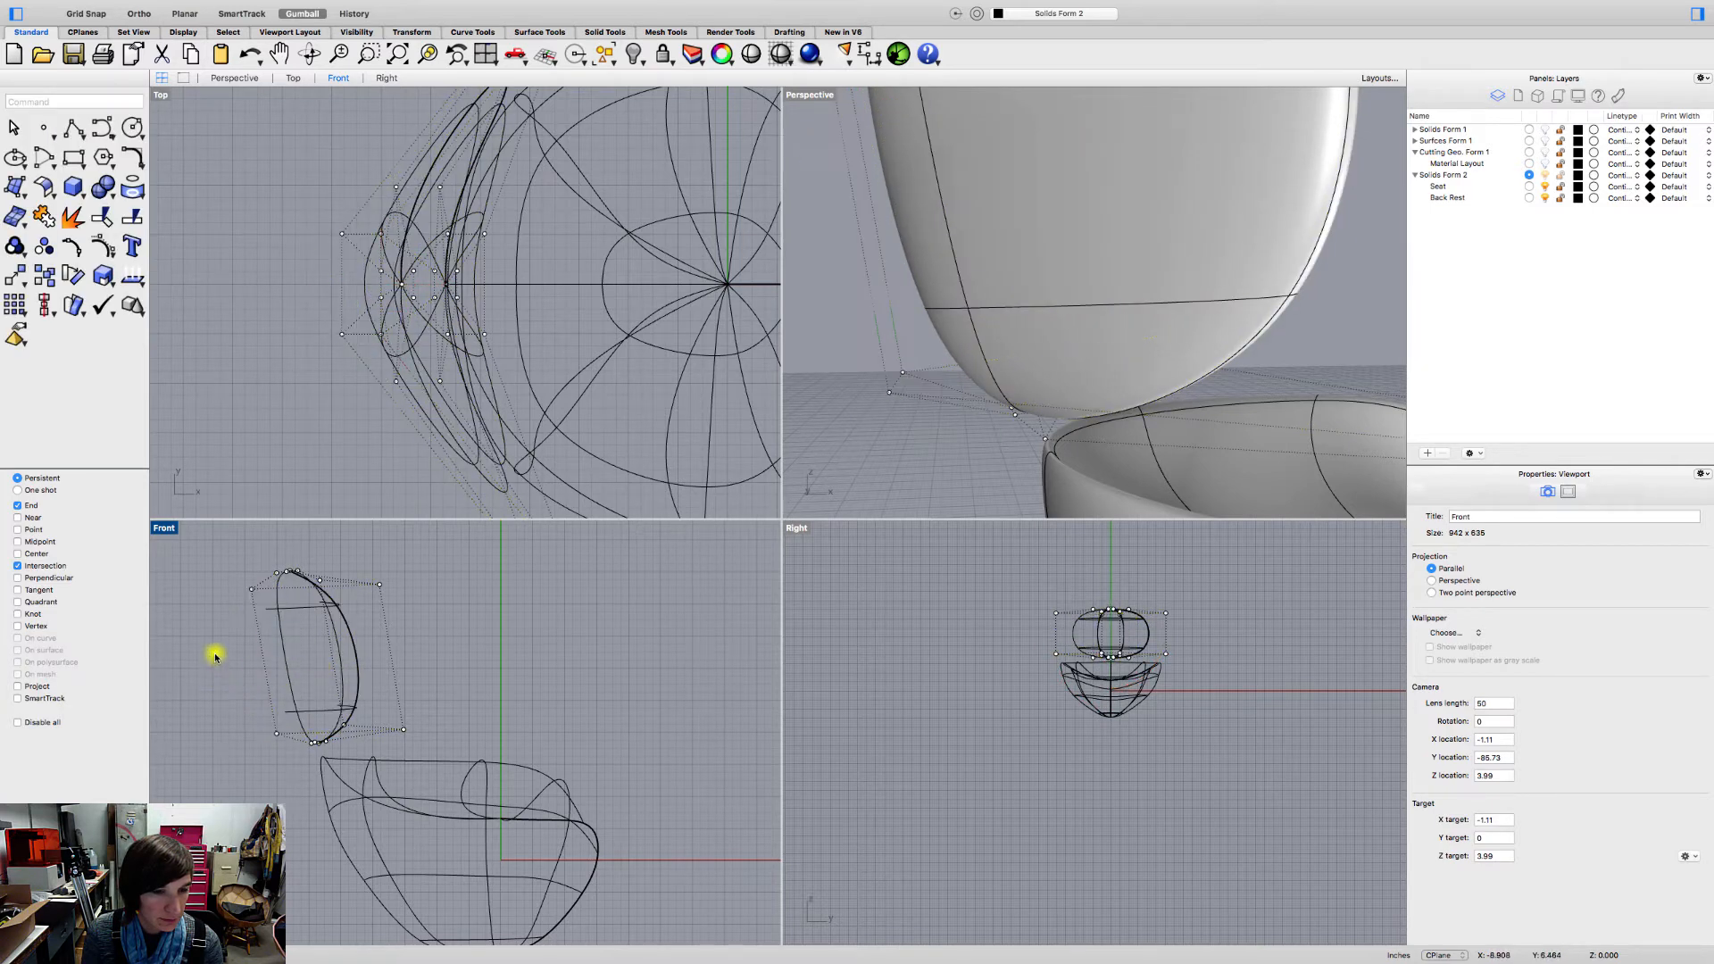
right_drag(937, 405, 1026, 554)
scroll(1033, 394, down, 5)
right_drag(1033, 393, 1026, 295)
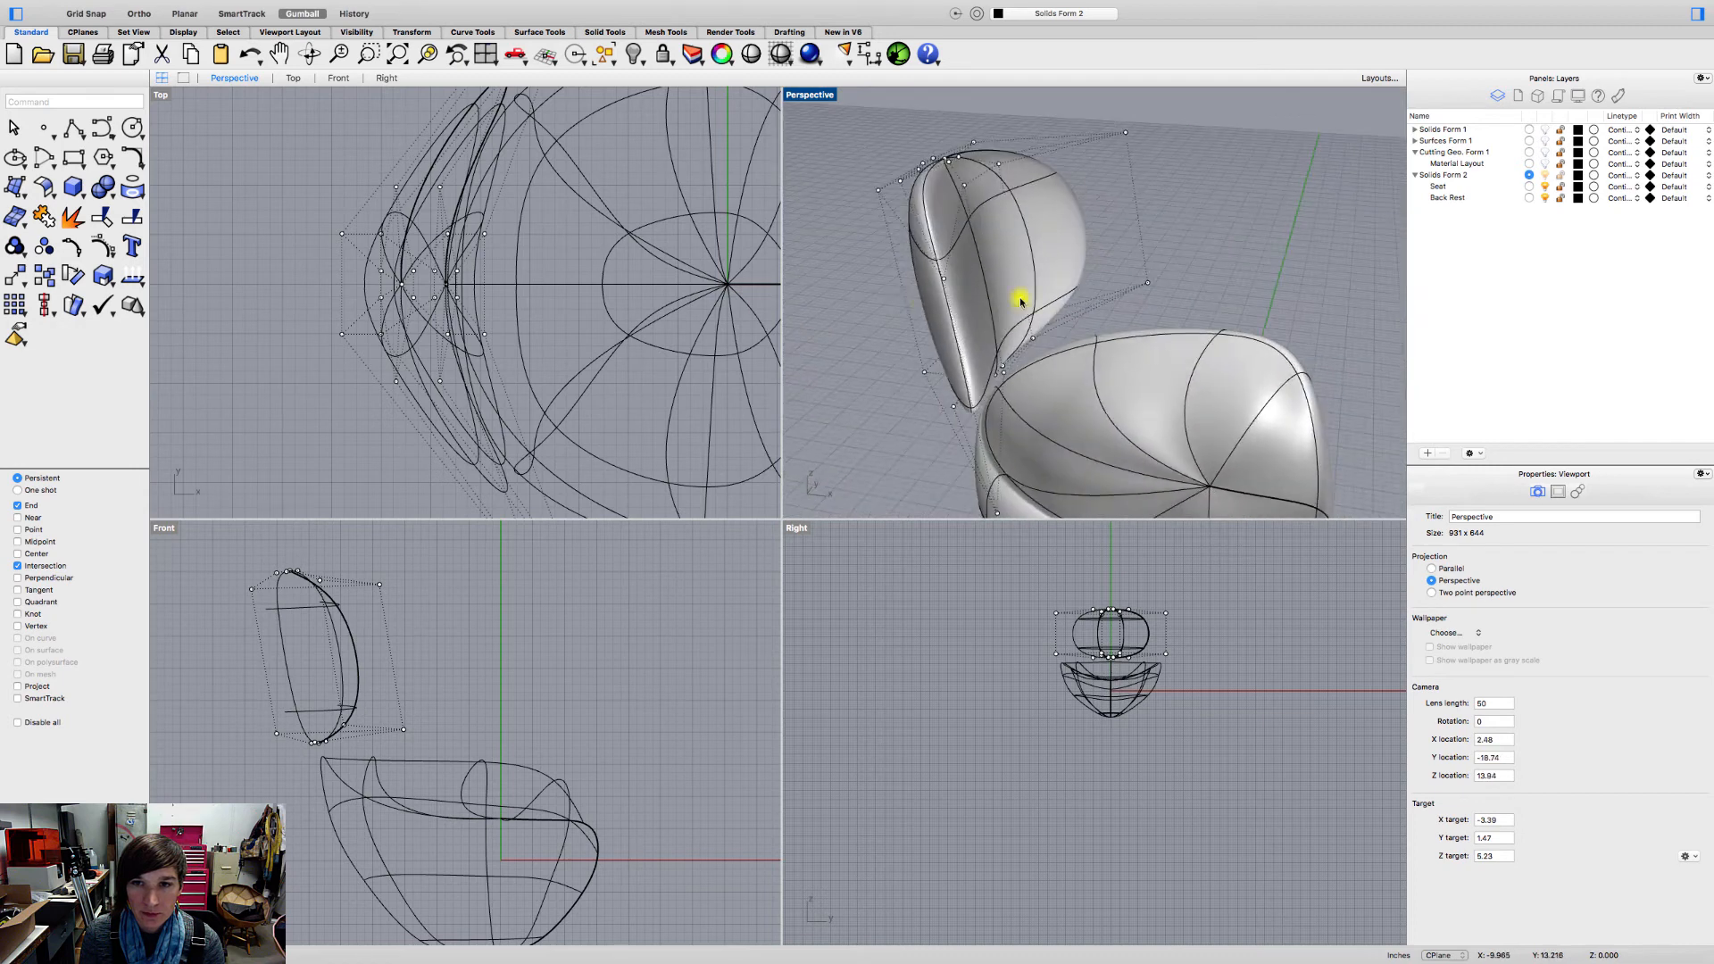
scroll(1012, 375, up, 5)
right_drag(1012, 375, 1017, 268)
click(989, 337)
click(1048, 328)
scroll(1040, 323, down, 5)
shift+click(998, 232)
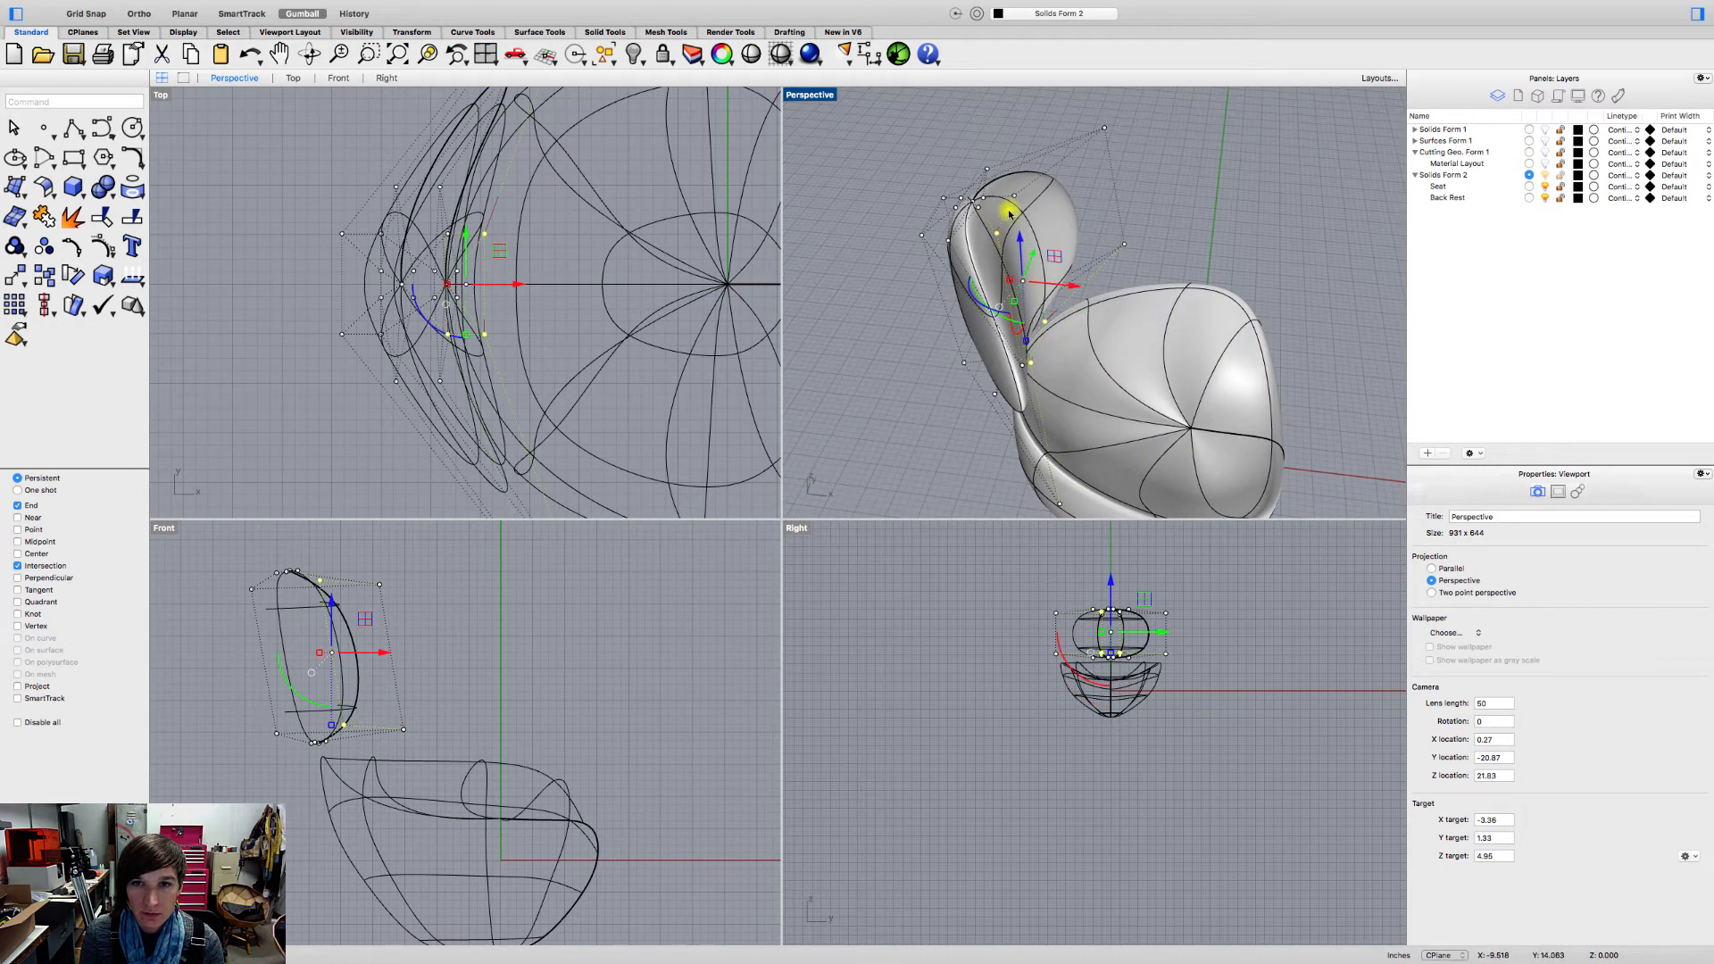
shift+click(1009, 212)
key(Escape)
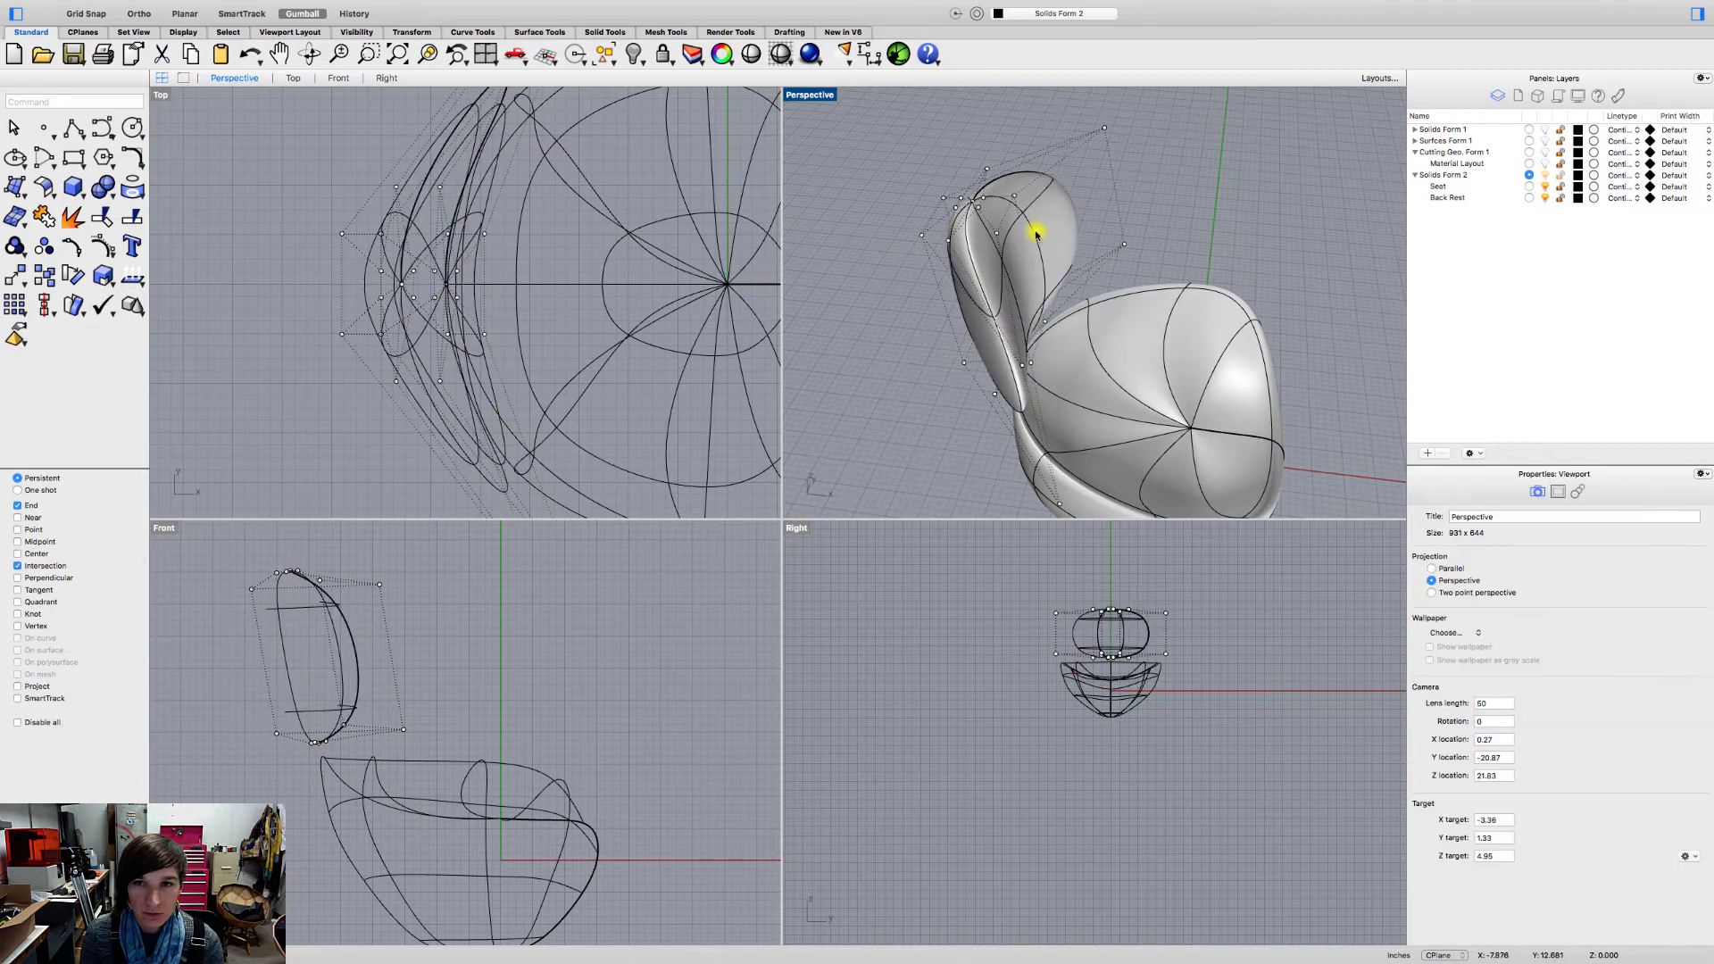
click(1014, 199)
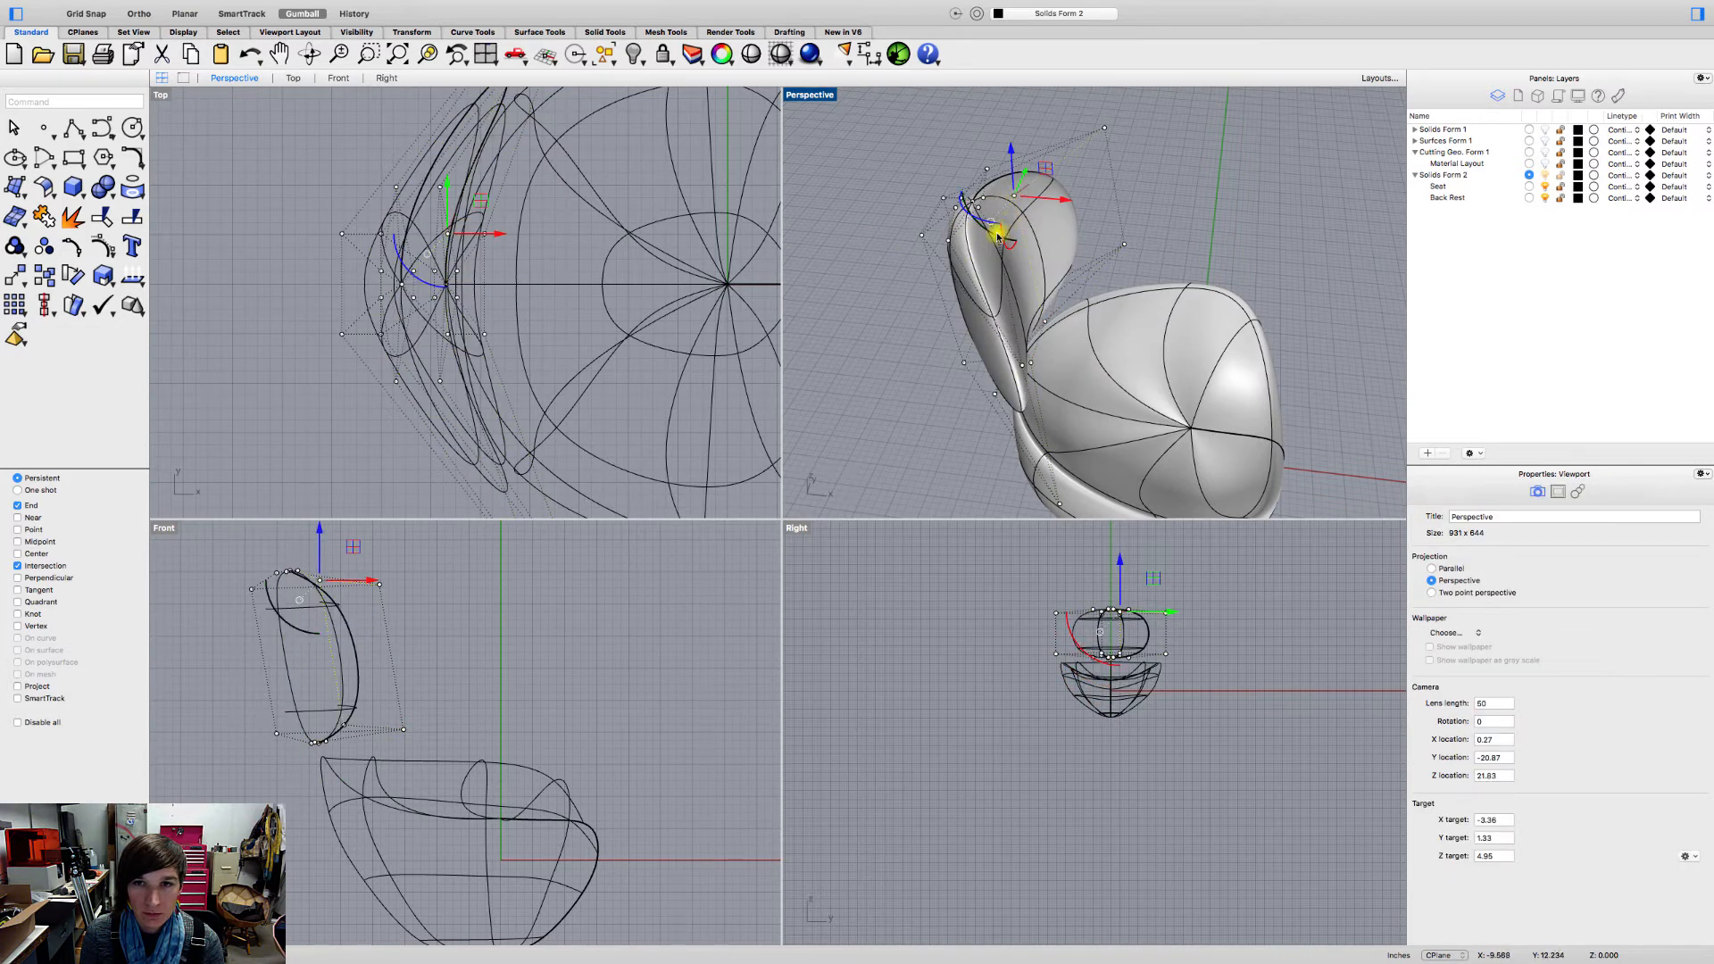
shift+click(998, 236)
click(1047, 330)
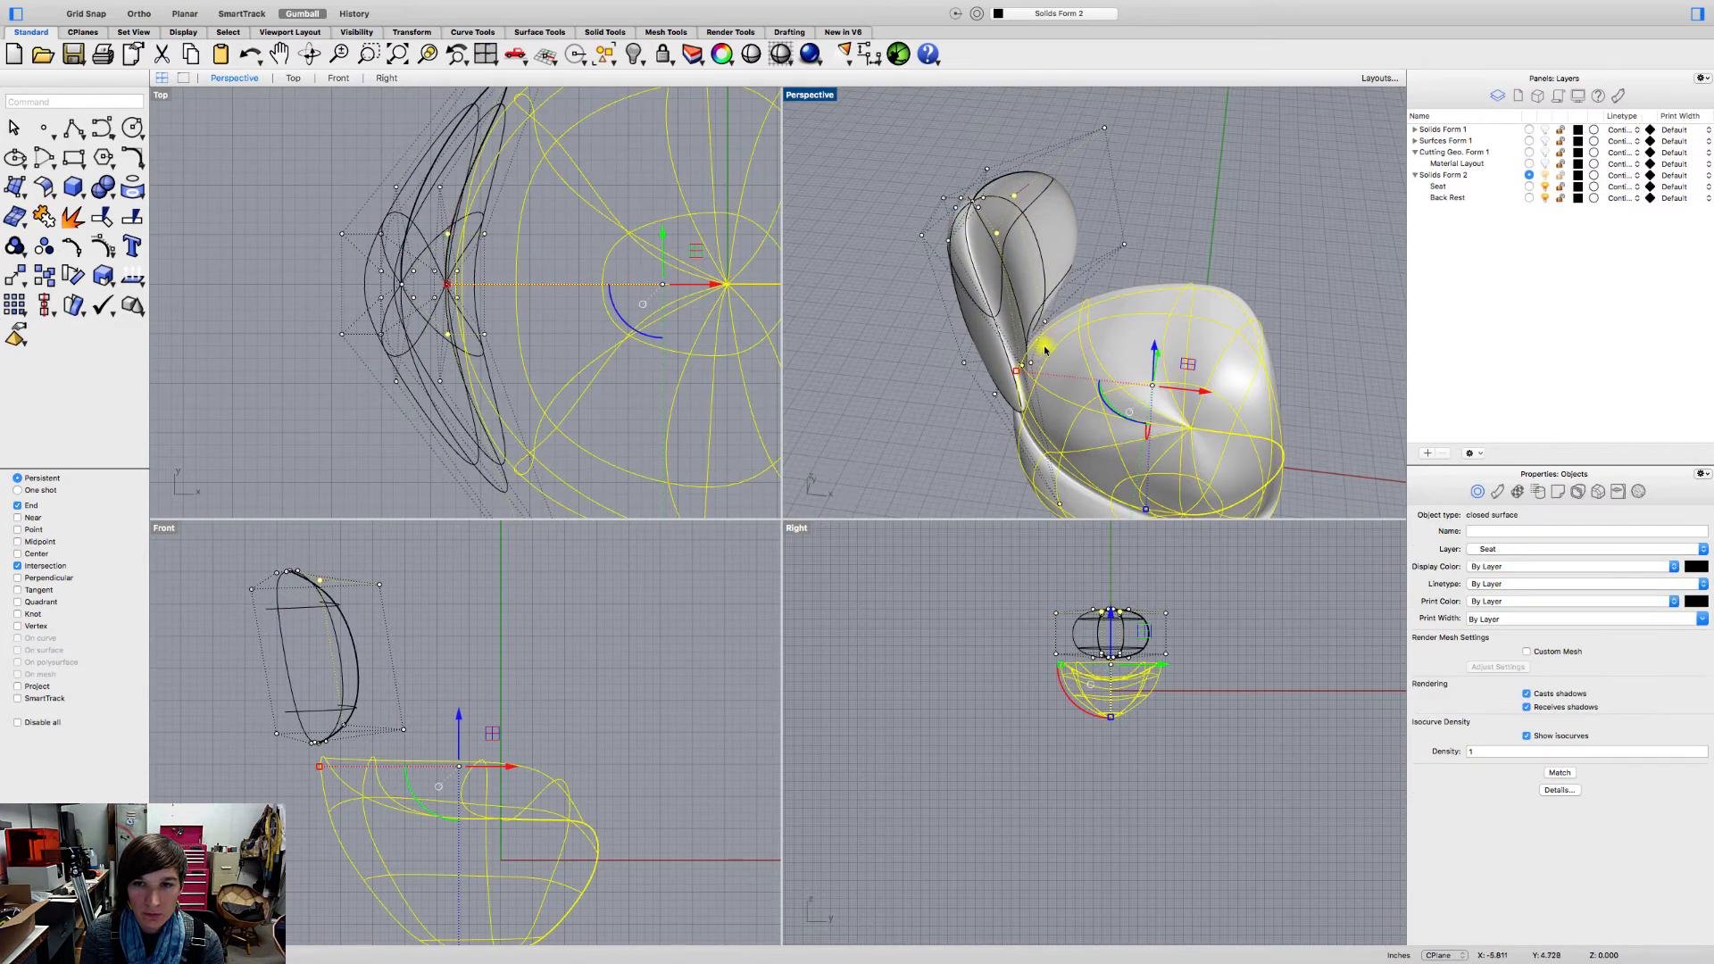
key(Escape)
Step: Select the two upper and two lower inner control points on the back rest's front face and move them backward to hollow it
click(1047, 327)
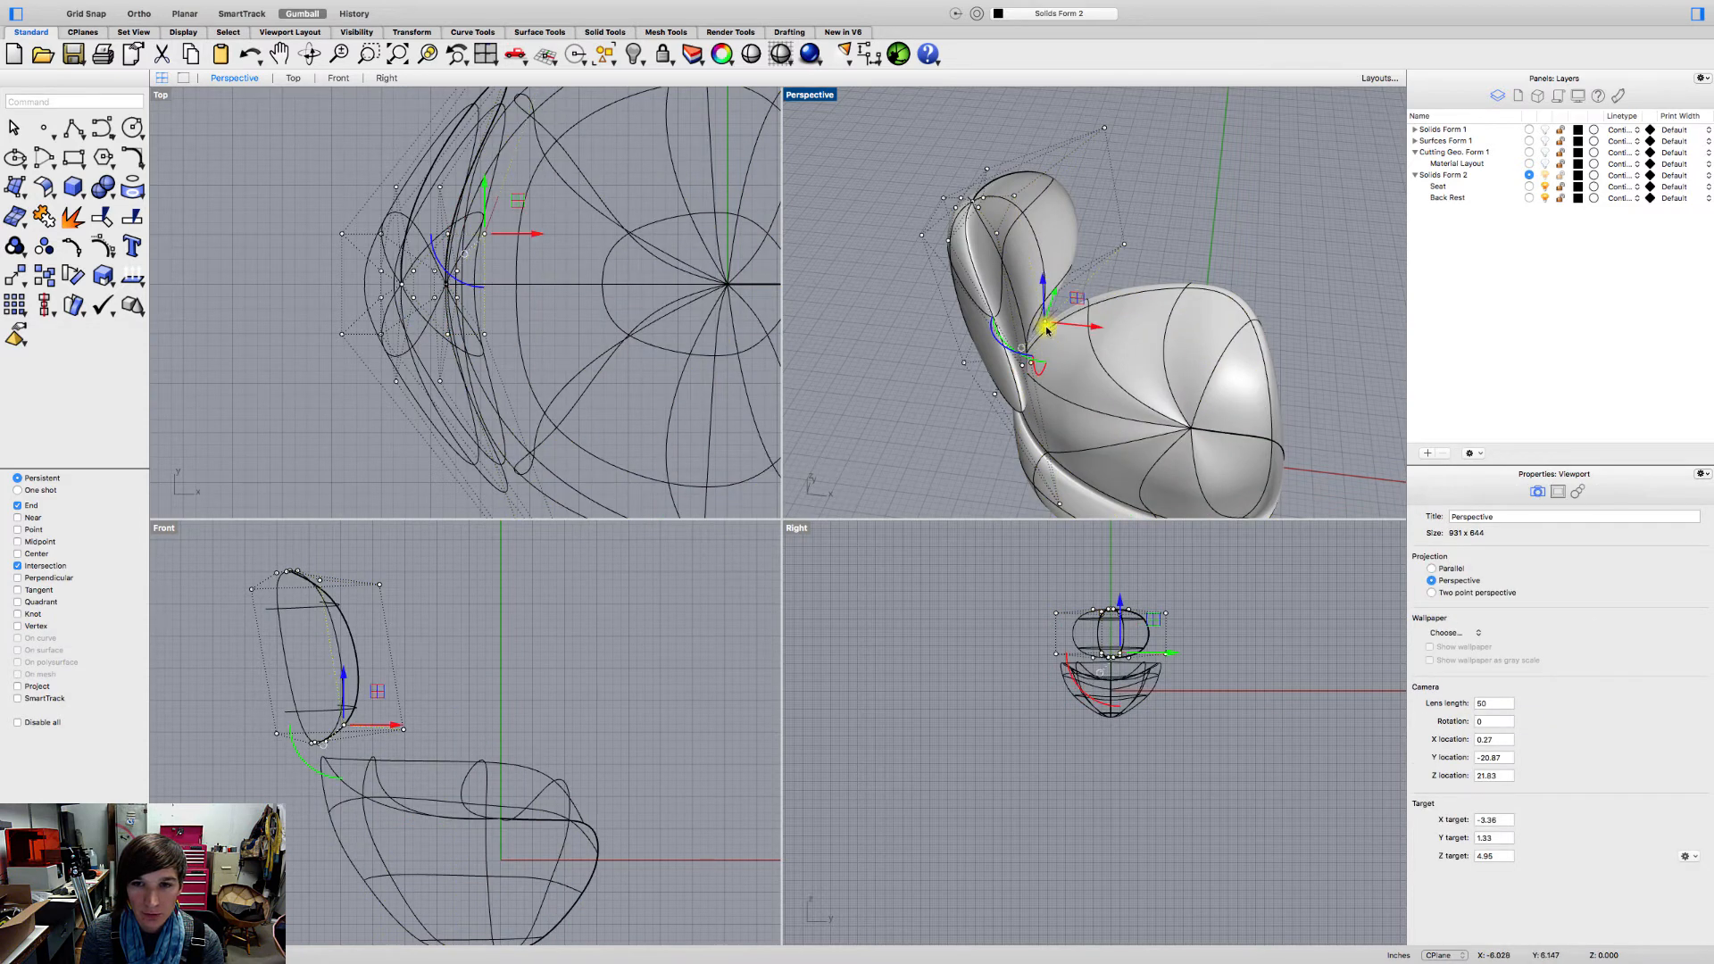
scroll(1029, 374, up, 5)
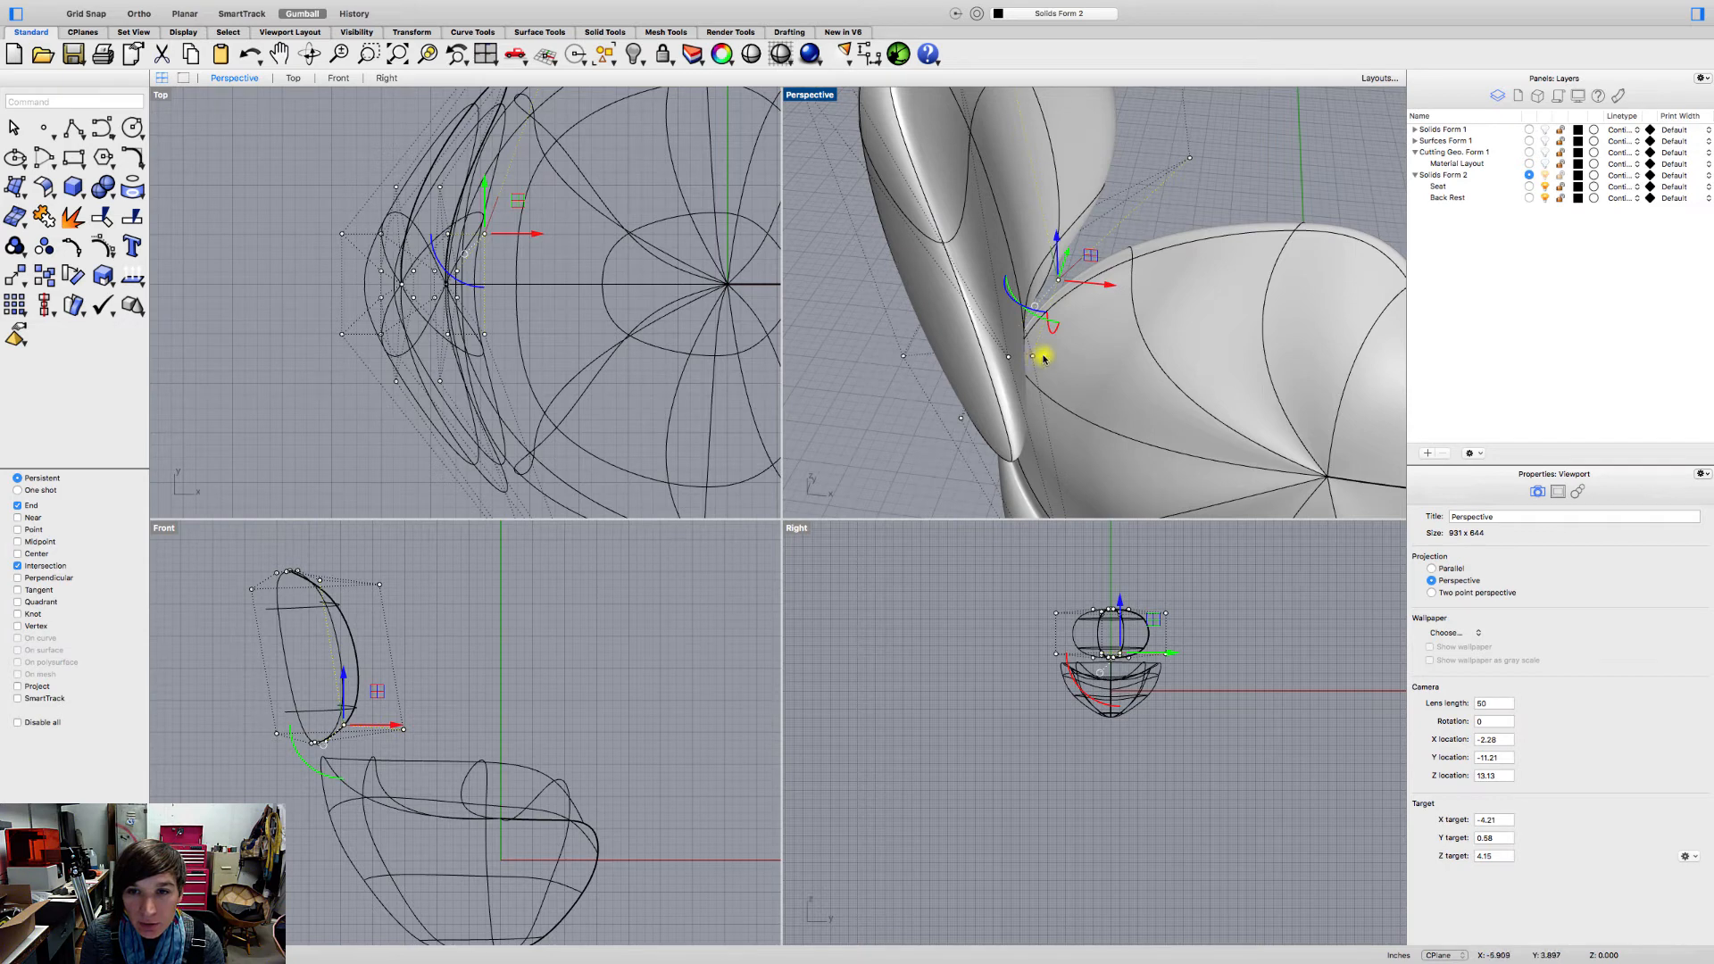
shift+click(1033, 358)
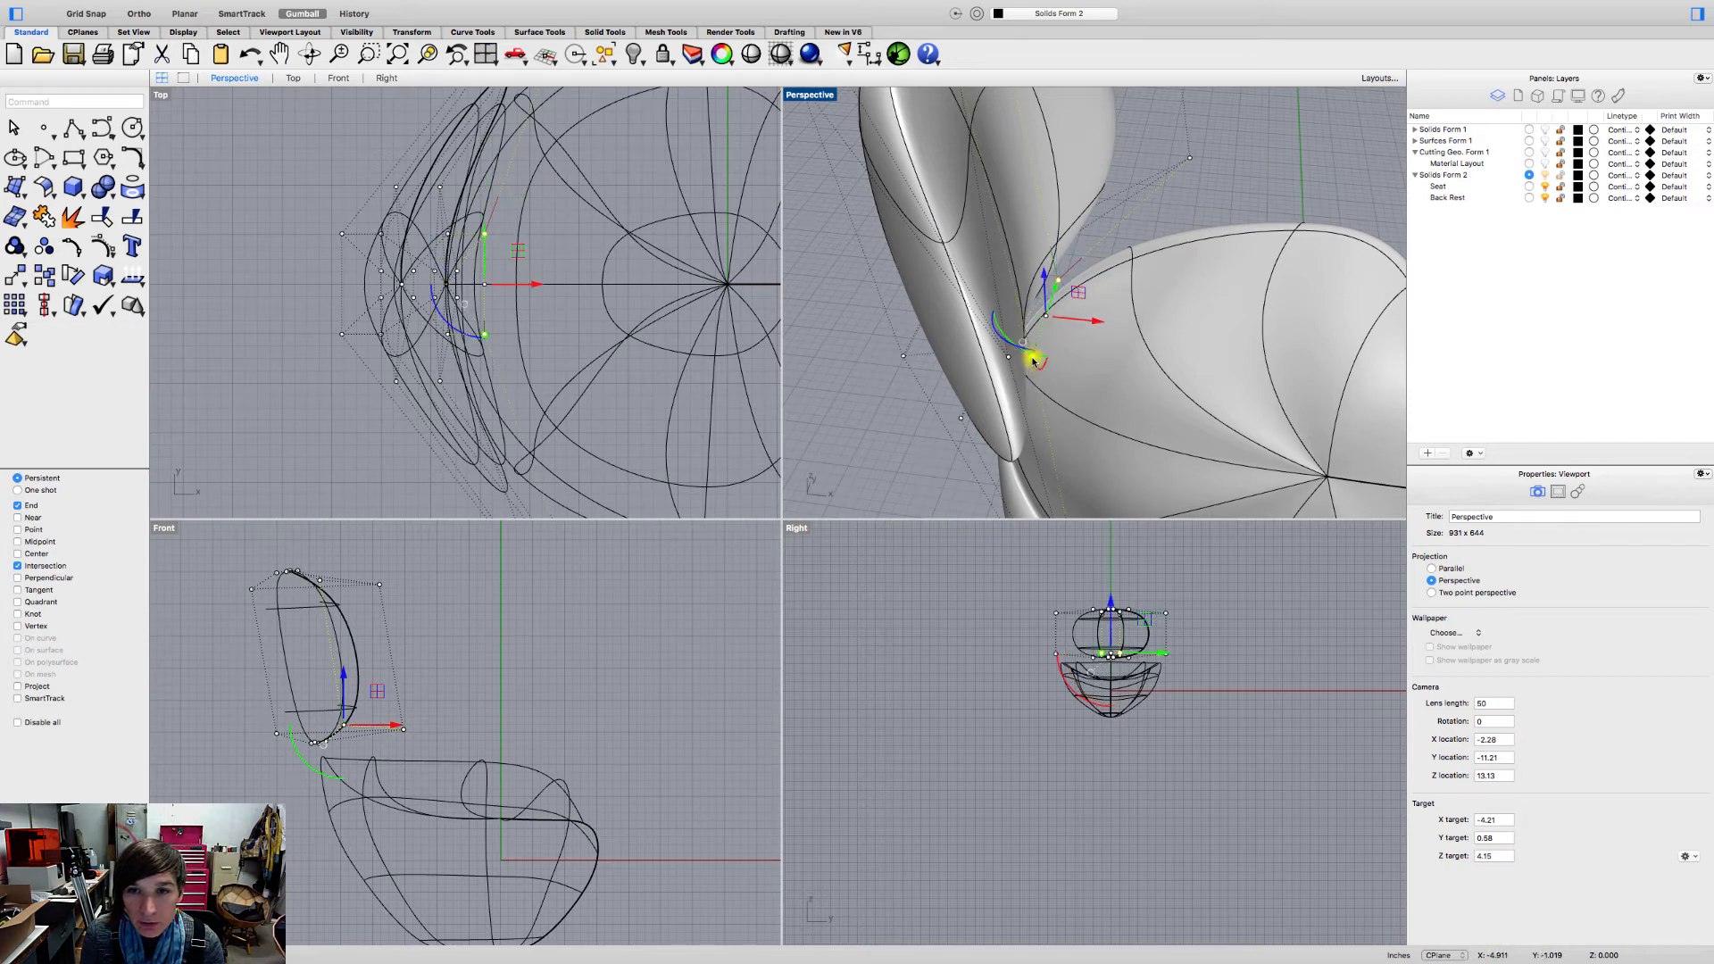
scroll(1055, 312, down, 10)
scroll(1005, 194, up, 5)
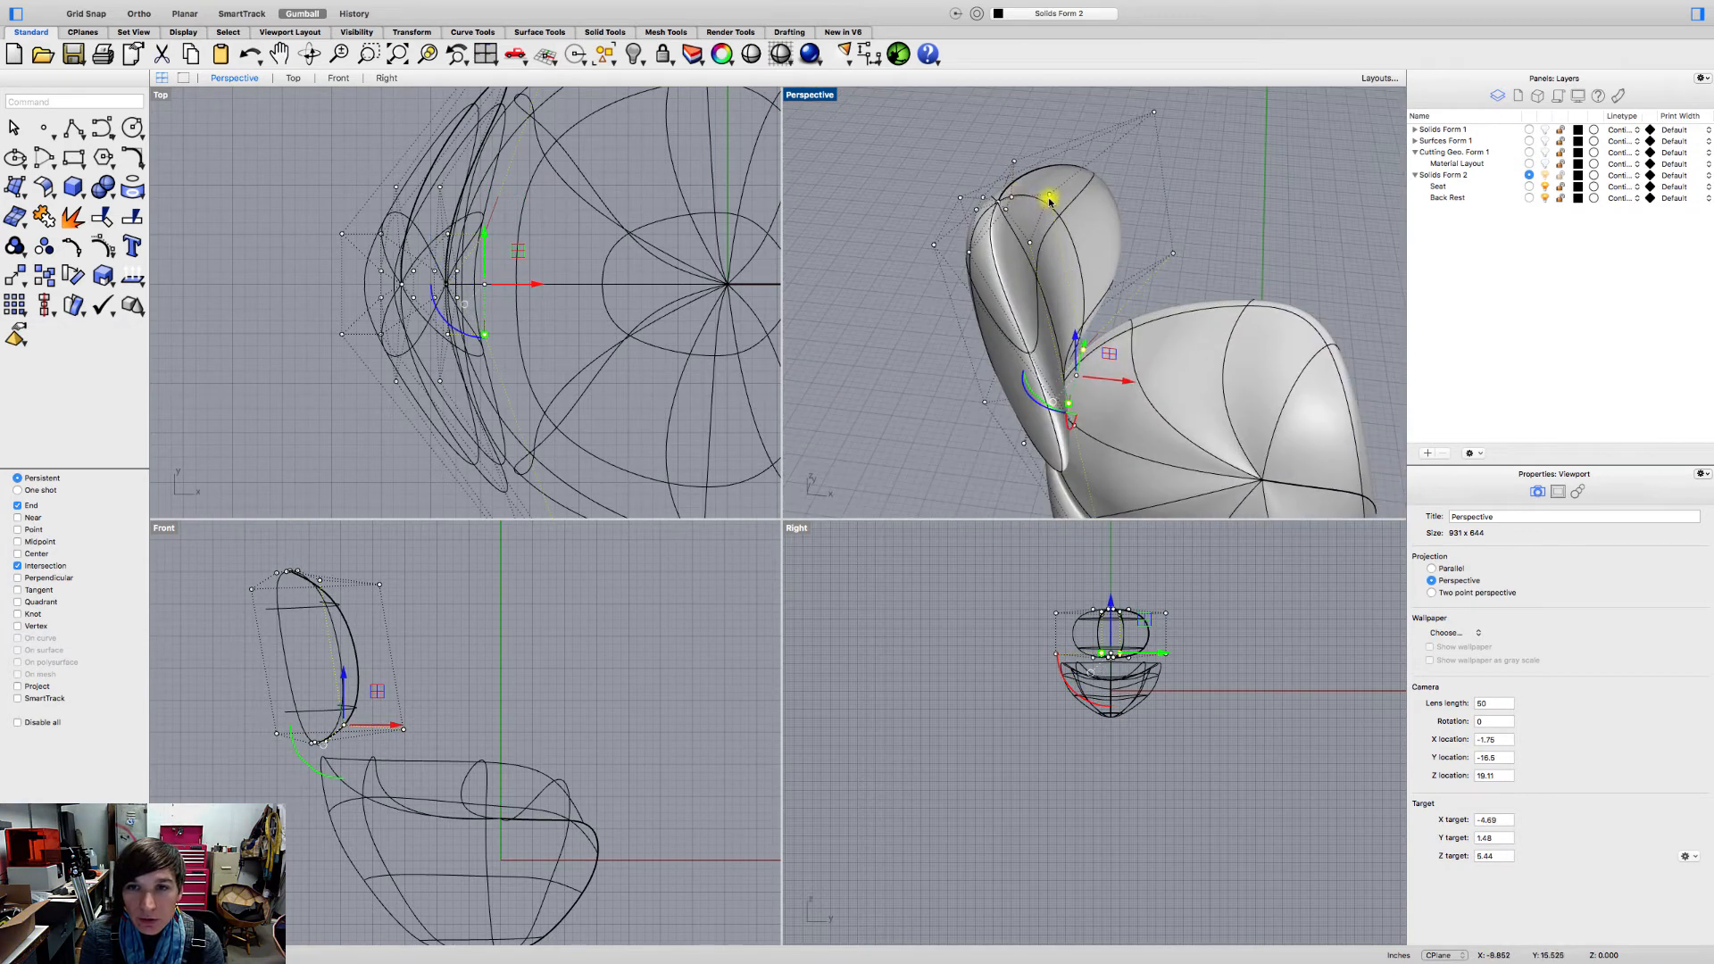
shift+click(1051, 199)
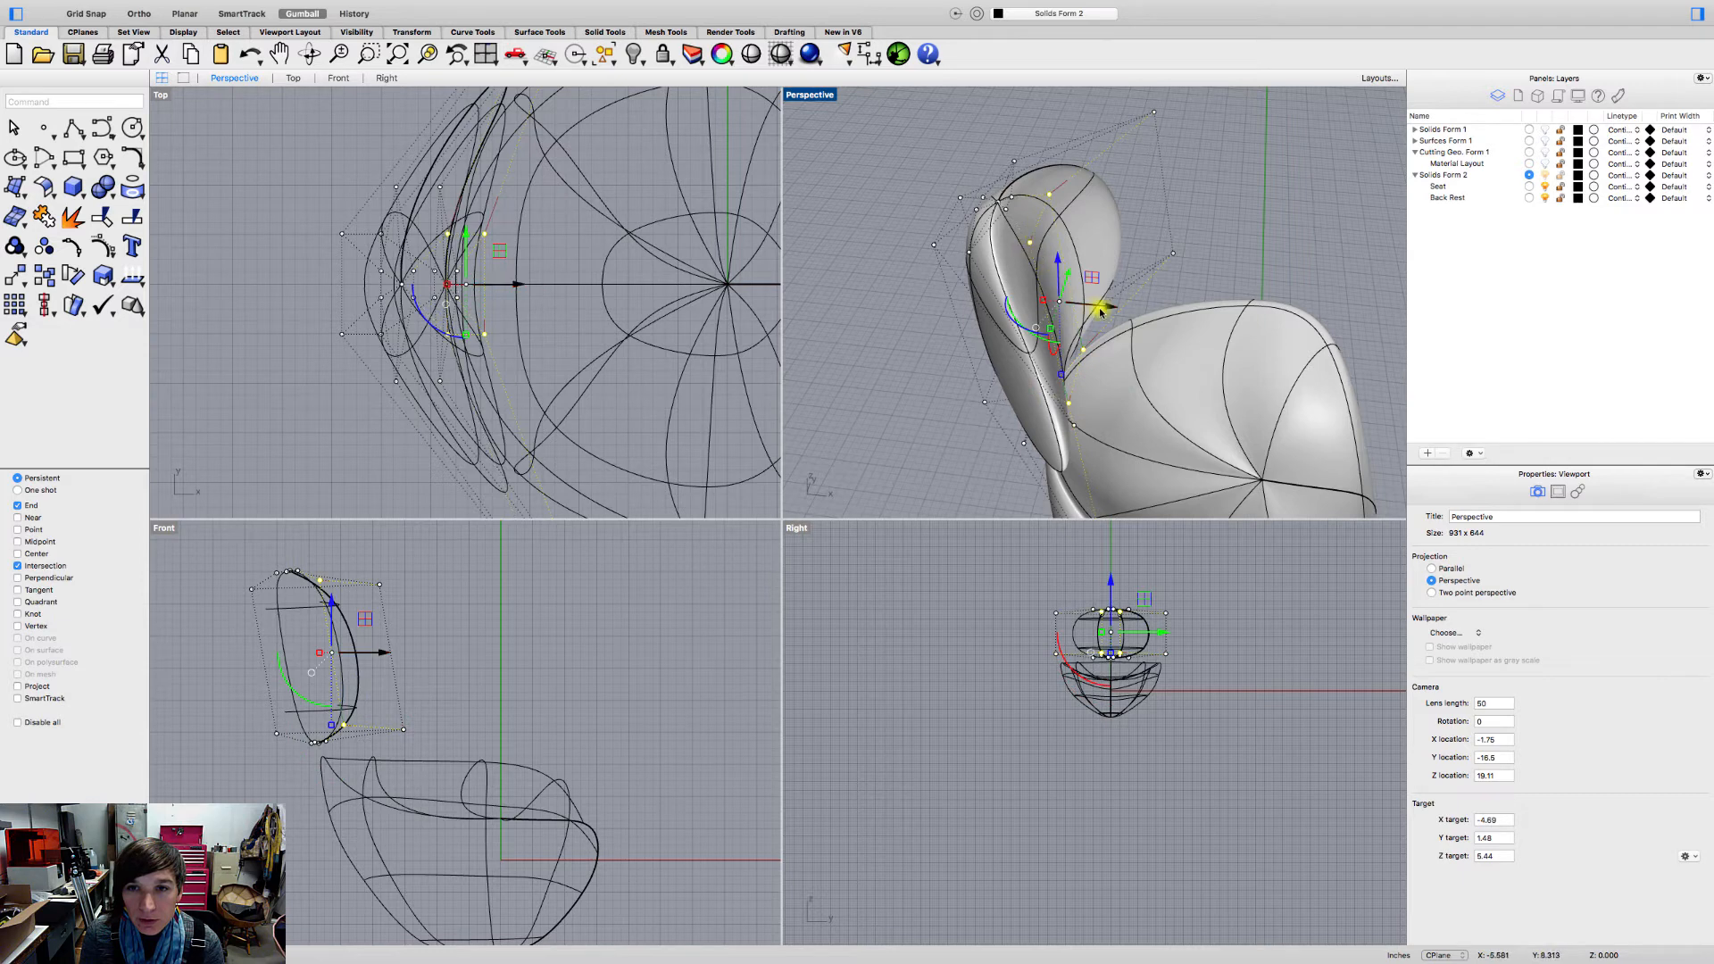
drag(1105, 305, 1085, 308)
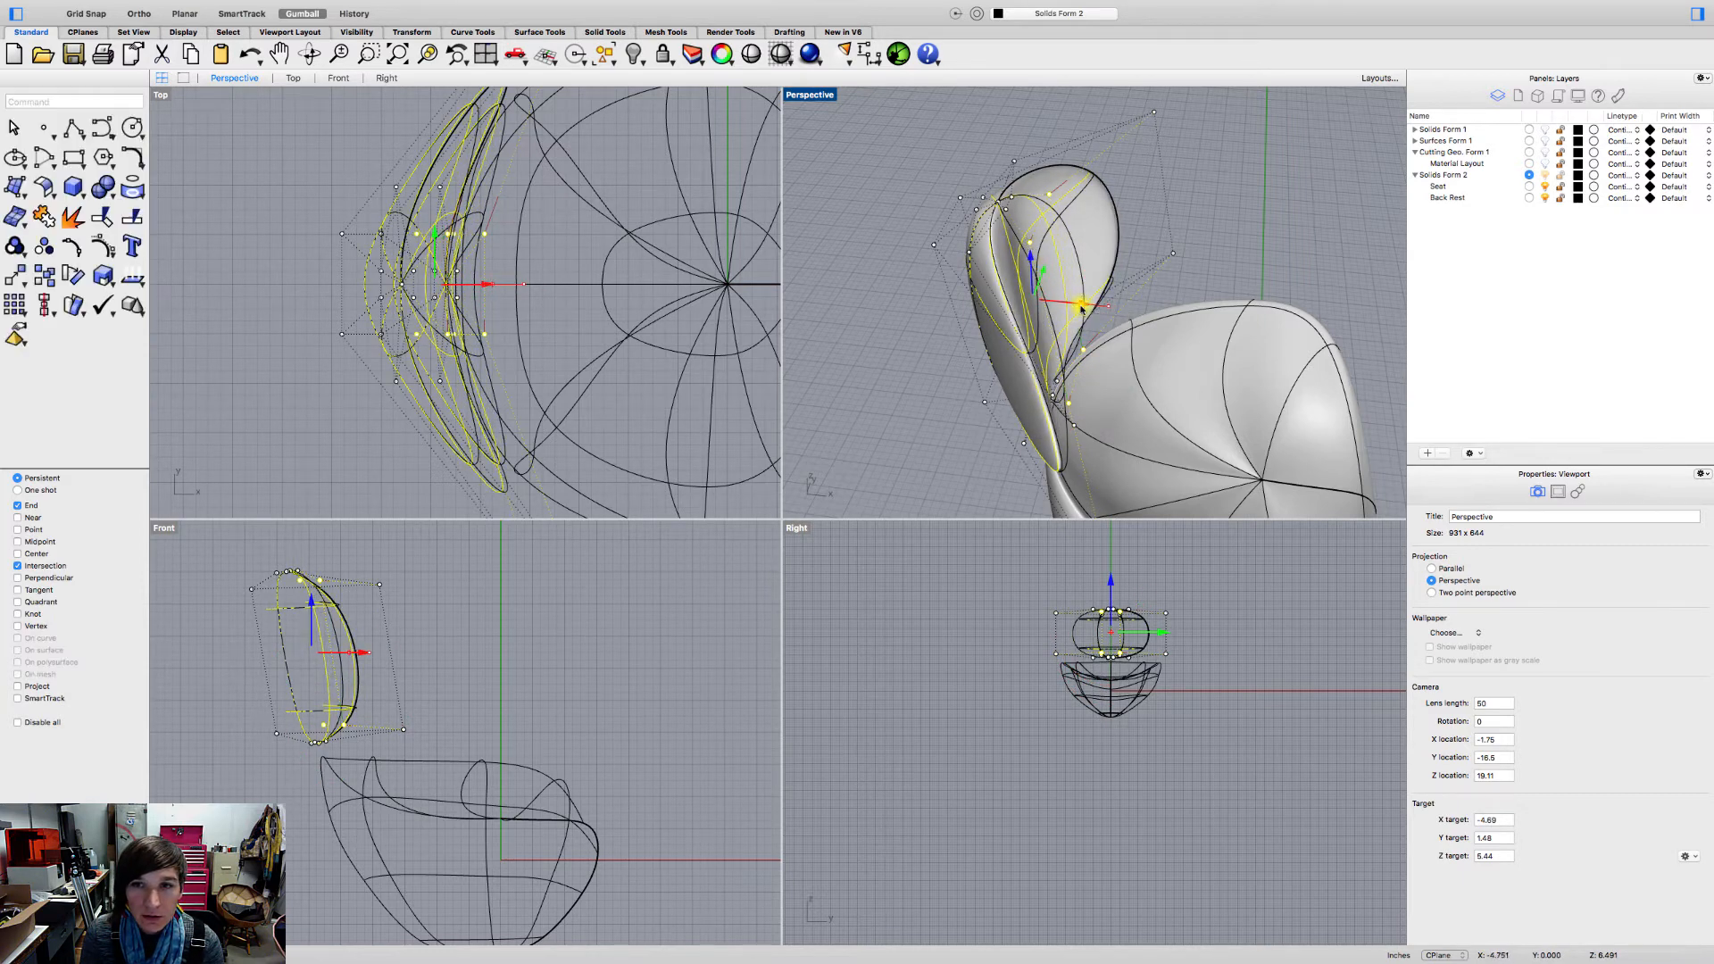
Step: Inspect the reshaped back rest from behind and from the side, and turn off its control points
right_drag(1093, 314, 714, 226)
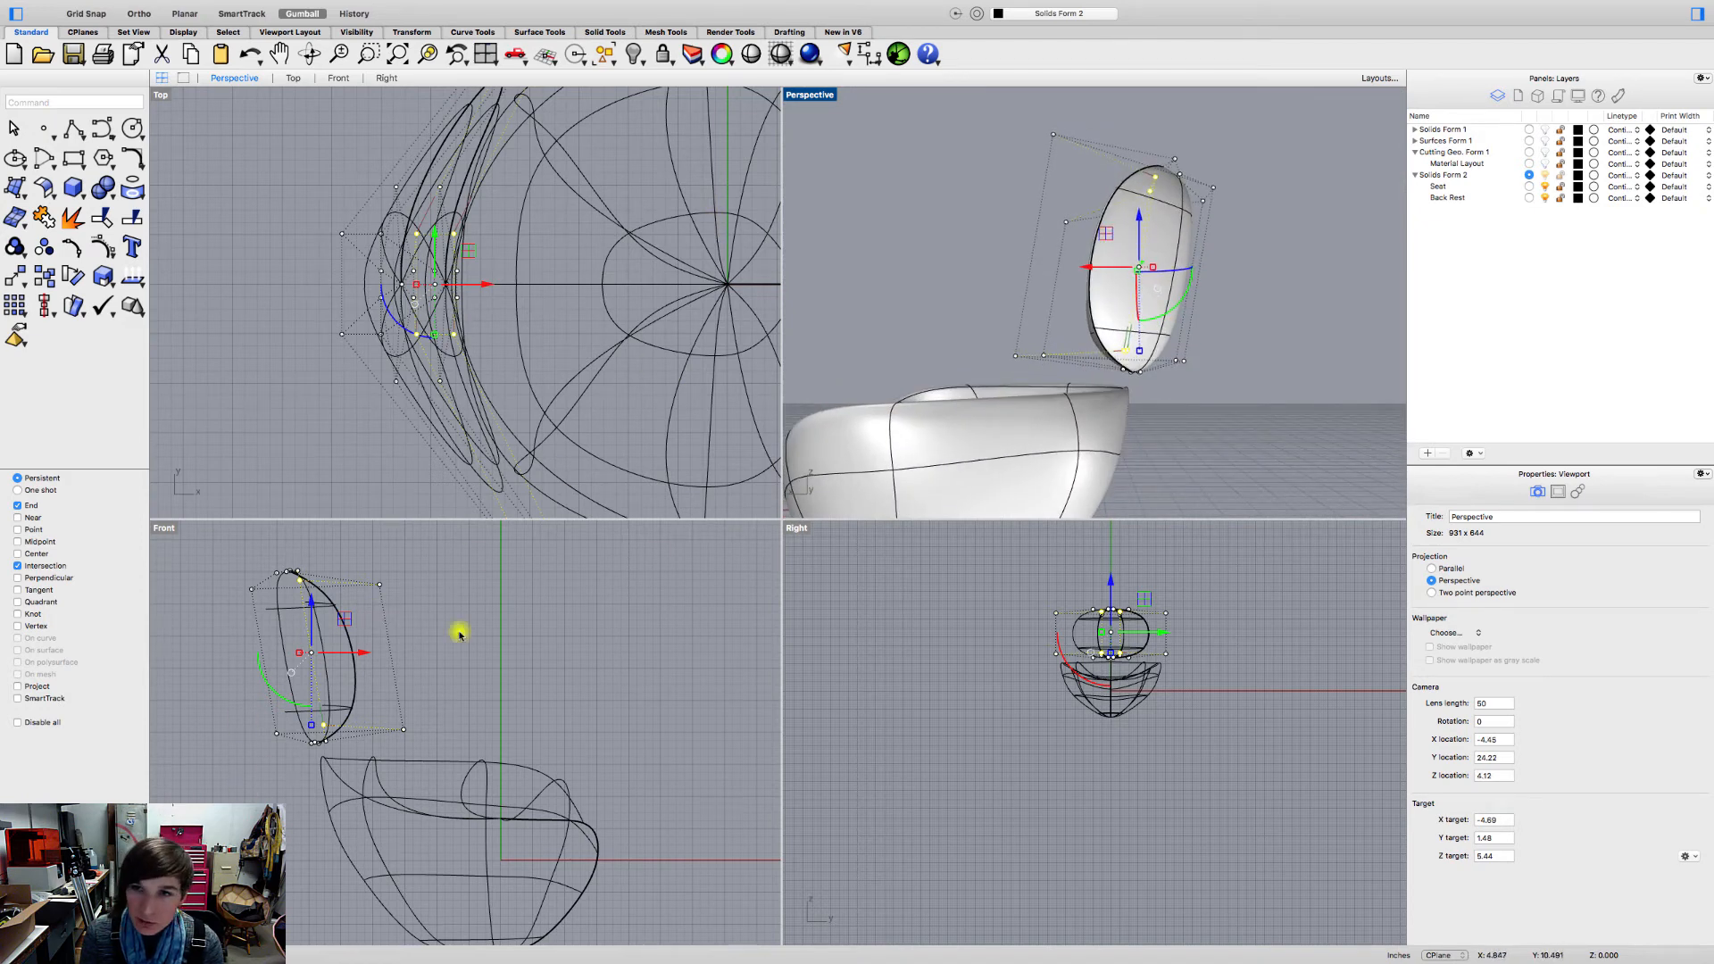
right_drag(893, 375, 1089, 415)
right_drag(1186, 334, 1141, 363)
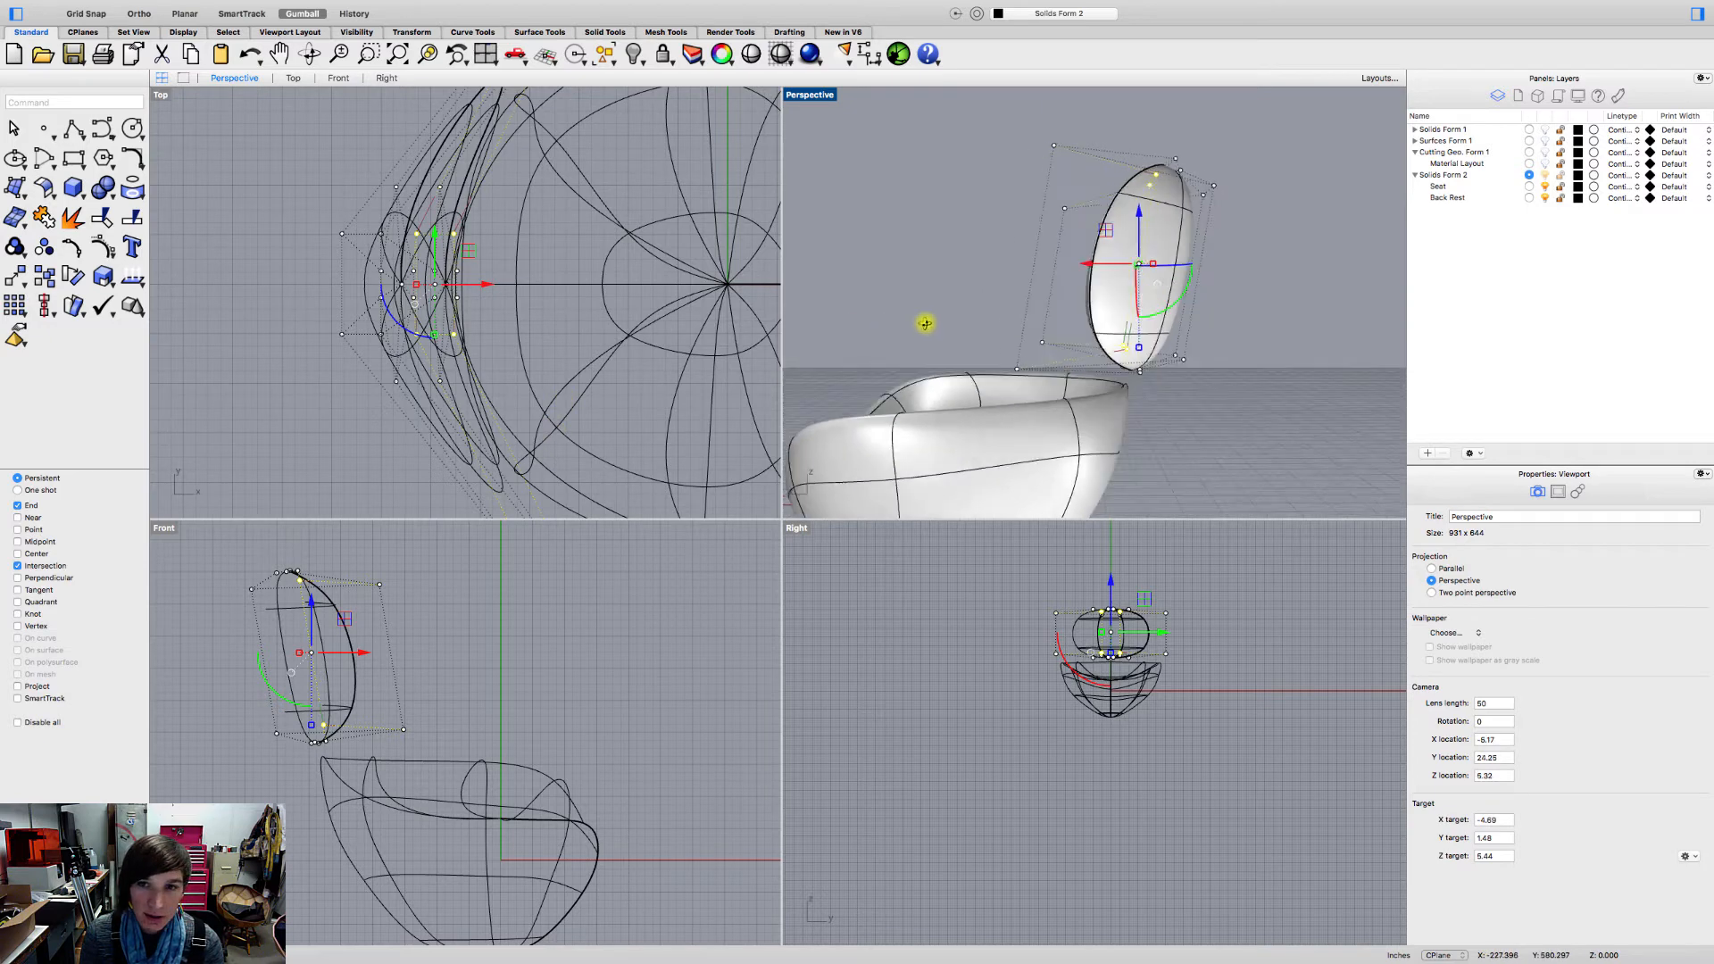
right_drag(925, 321, 1309, 355)
mouse_move(924, 335)
right_down()
mouse_move(1014, 260)
mouse_move(967, 280)
mouse_move(1025, 286)
mouse_move(819, 279)
mouse_move(909, 311)
mouse_move(941, 287)
mouse_move(934, 303)
right_up()
key(Escape)
right_drag(1109, 369, 1038, 319)
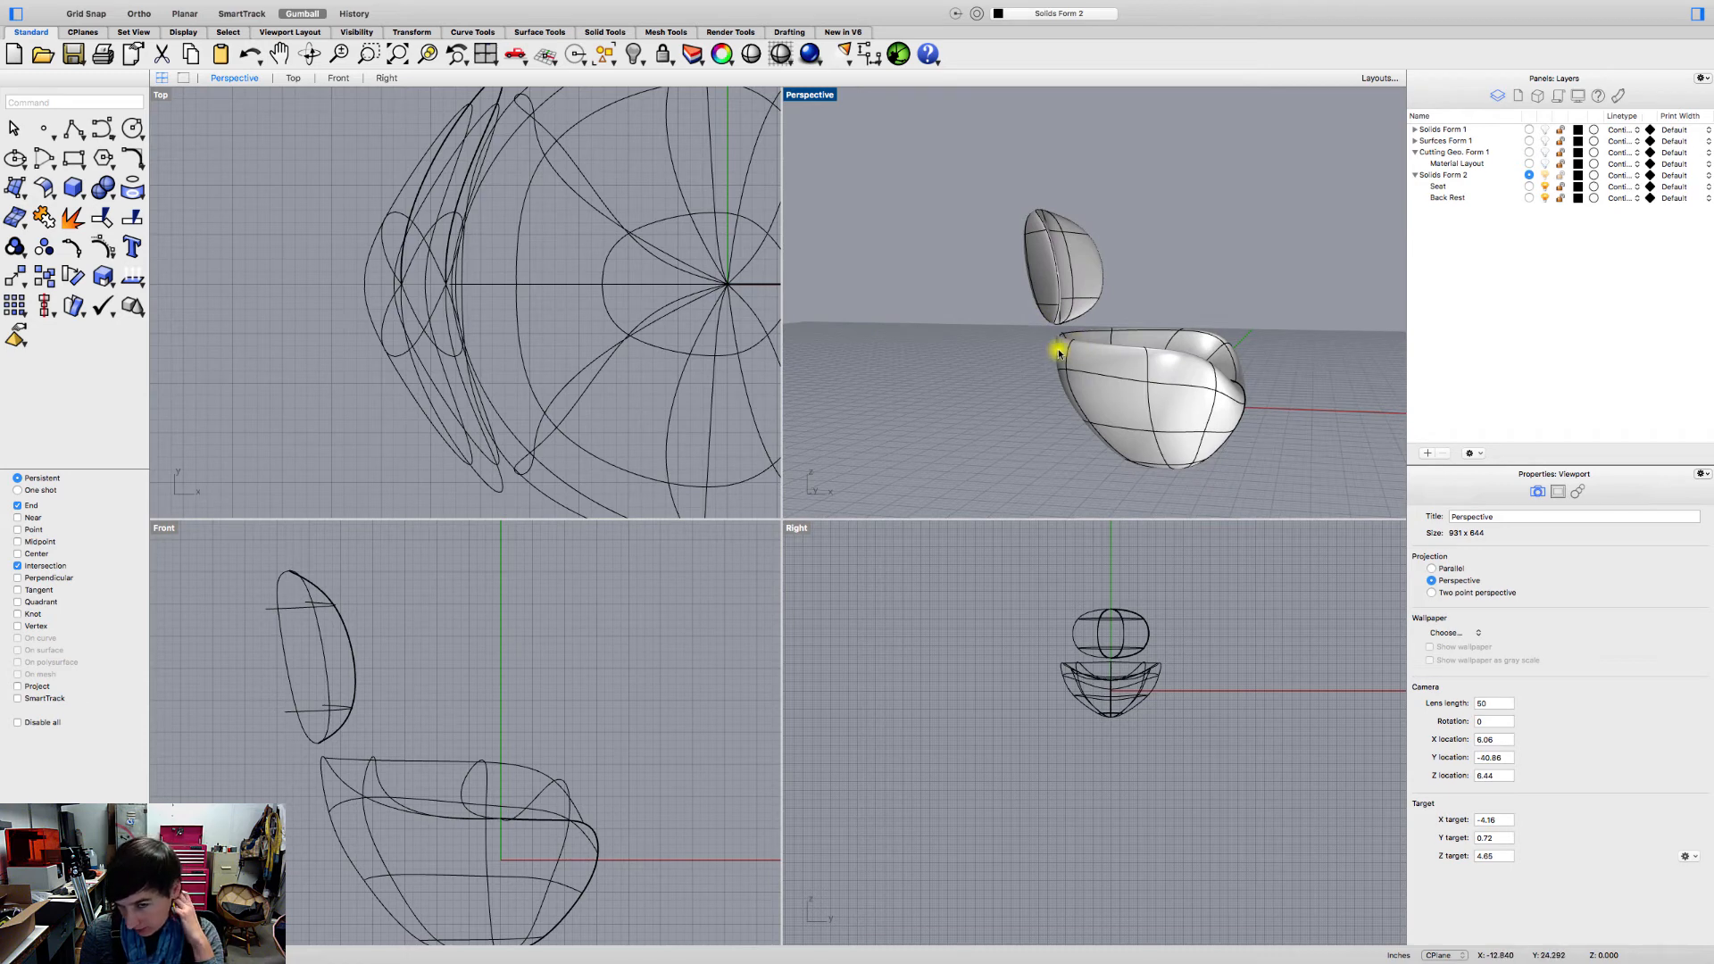
Step: Turn on the Solids Form 1 layer, hide its Cardboard sublayer, and examine how the earlier chair's back meets its seat
click(1415, 130)
scroll(1320, 204, down, 8)
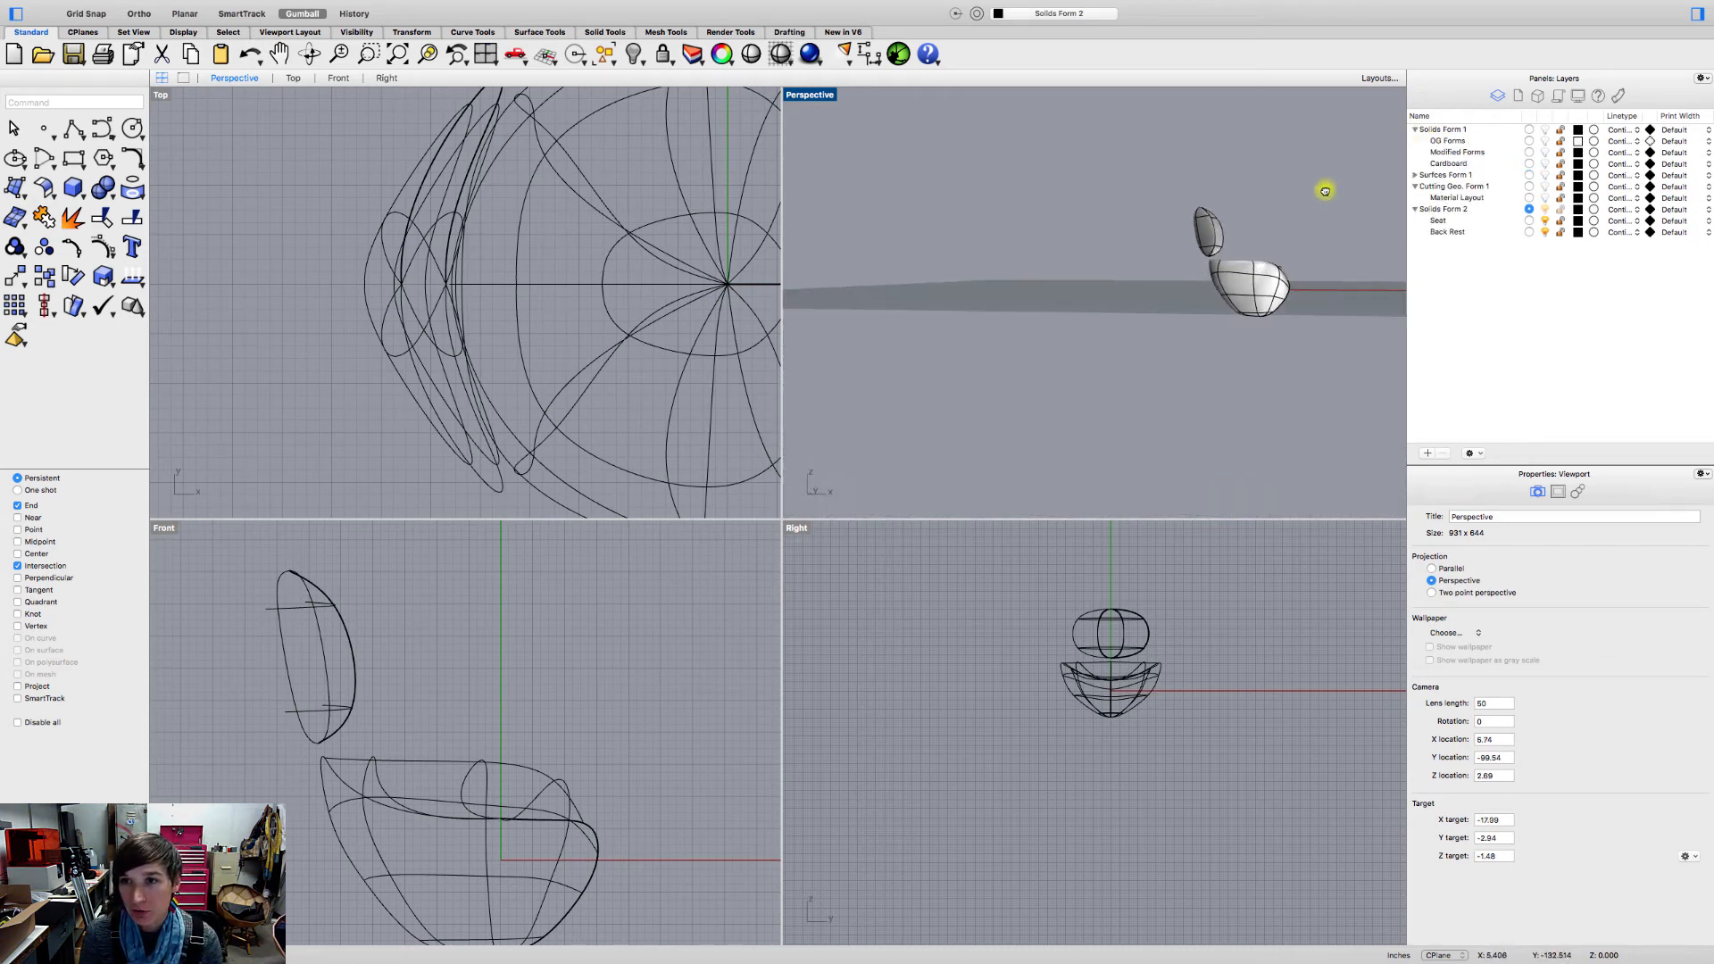
right_drag(1324, 185, 1218, 370)
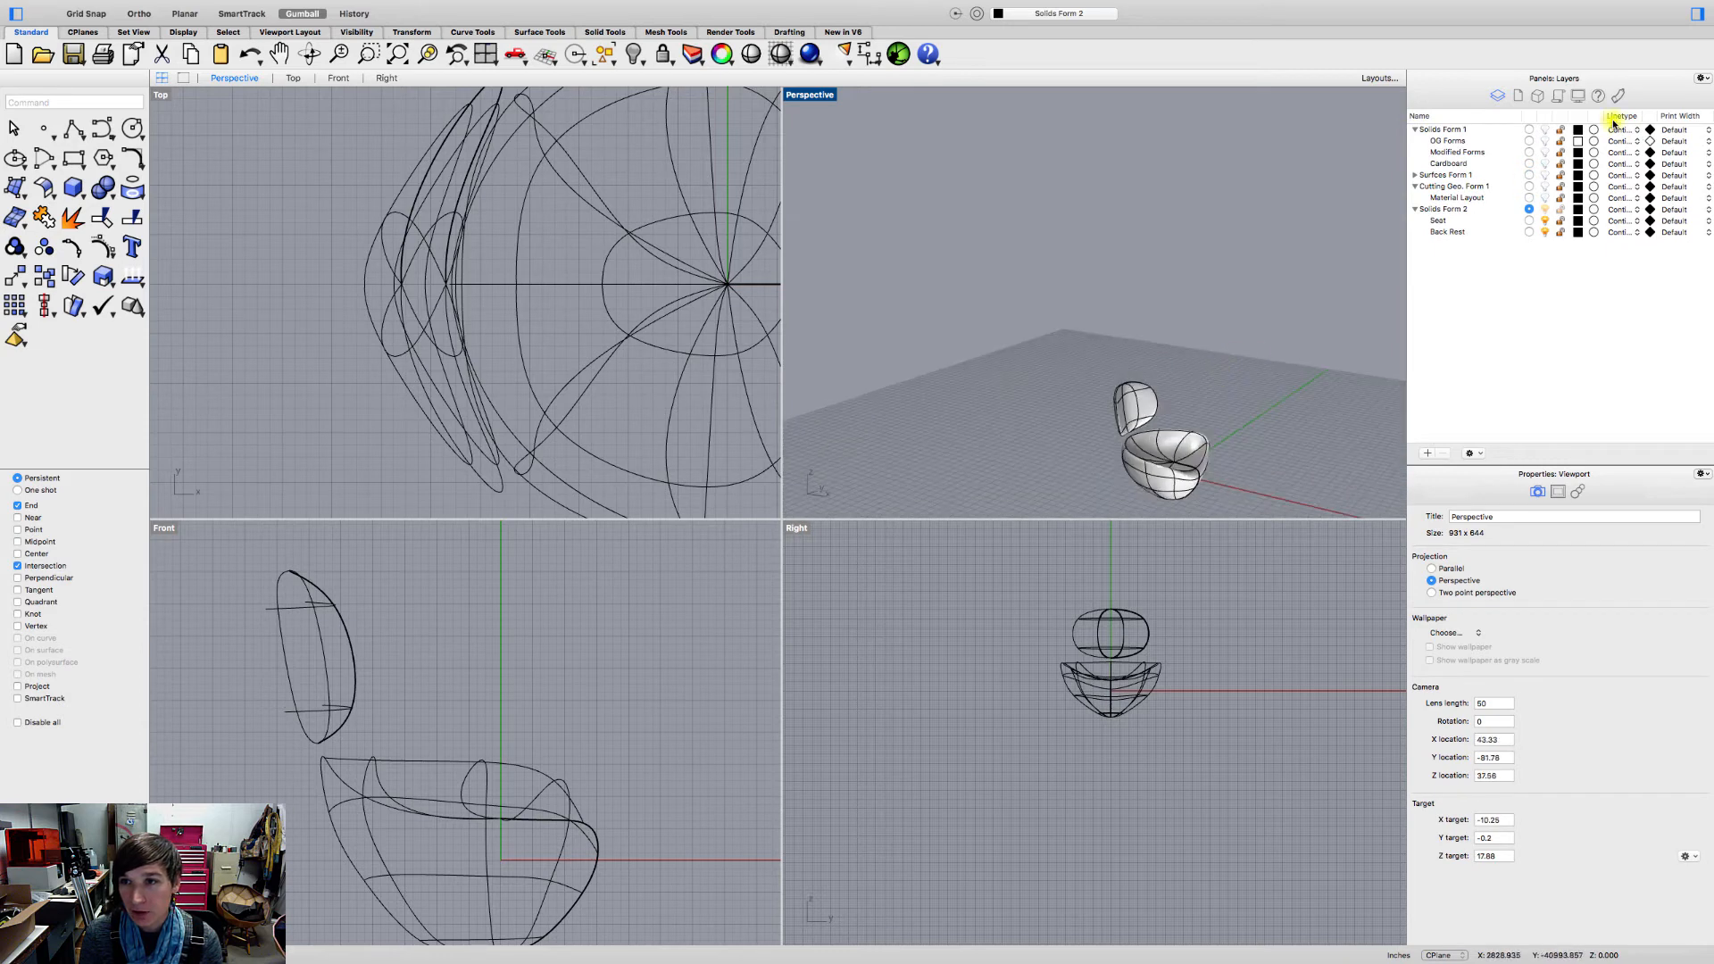
click(1545, 130)
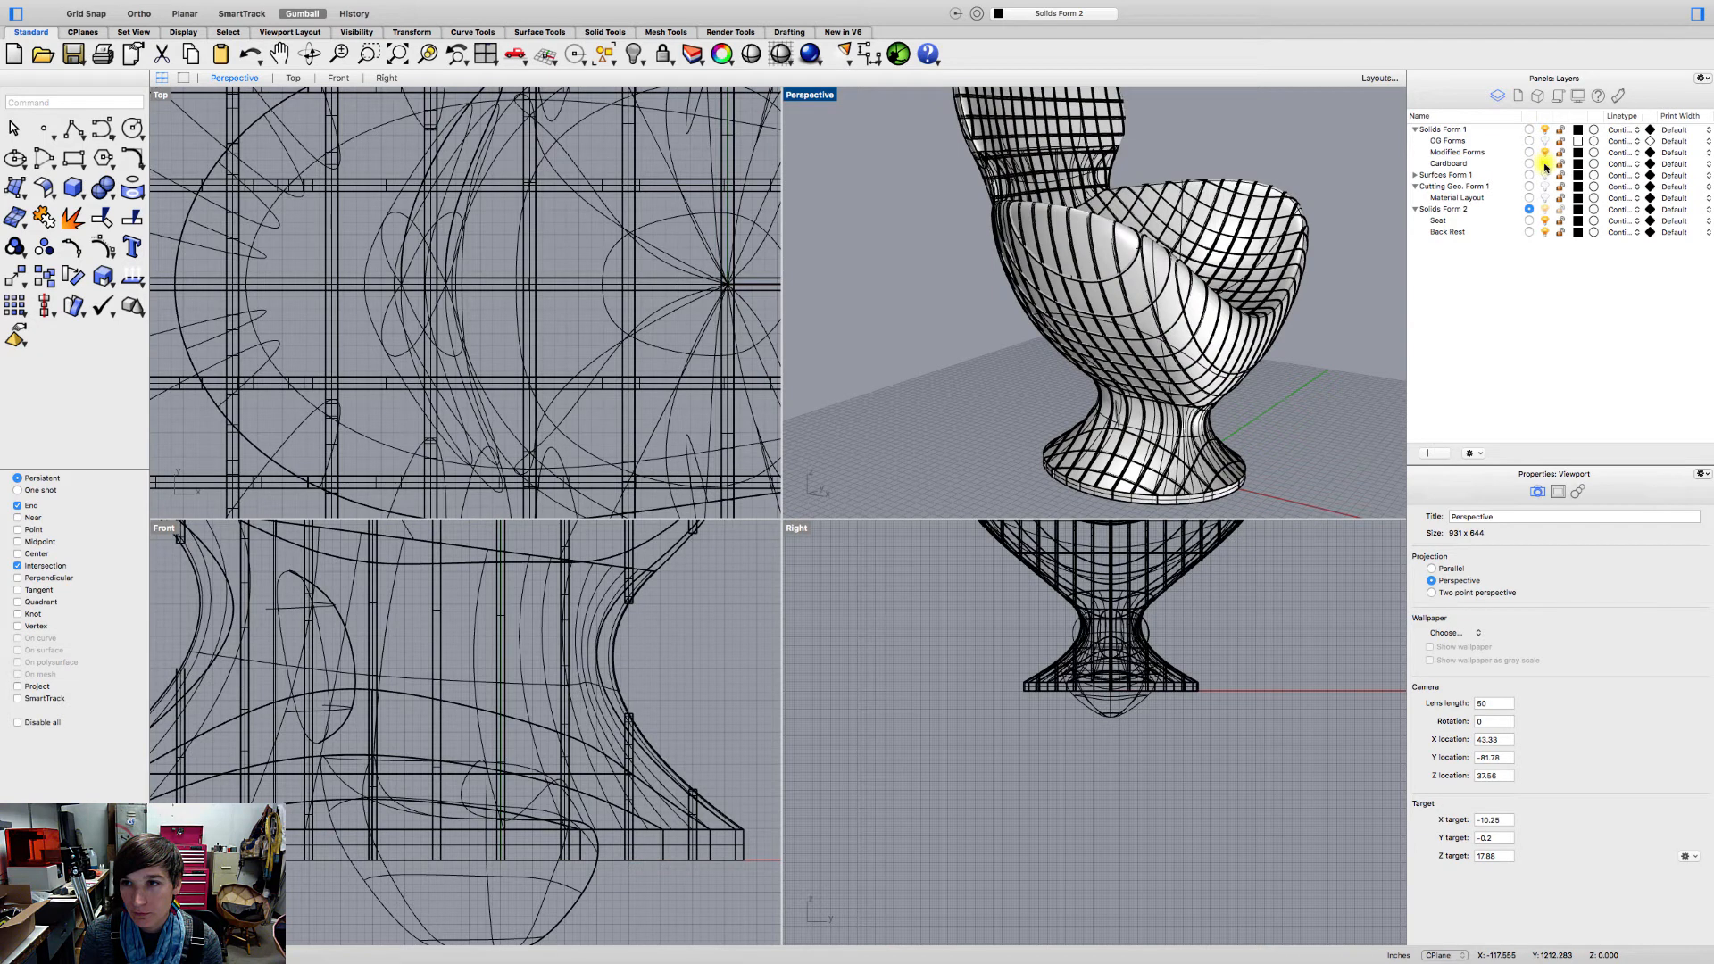
click(1545, 165)
scroll(1269, 252, down, 7)
shift+right_drag(1268, 253, 1193, 346)
scroll(1102, 287, up, 7)
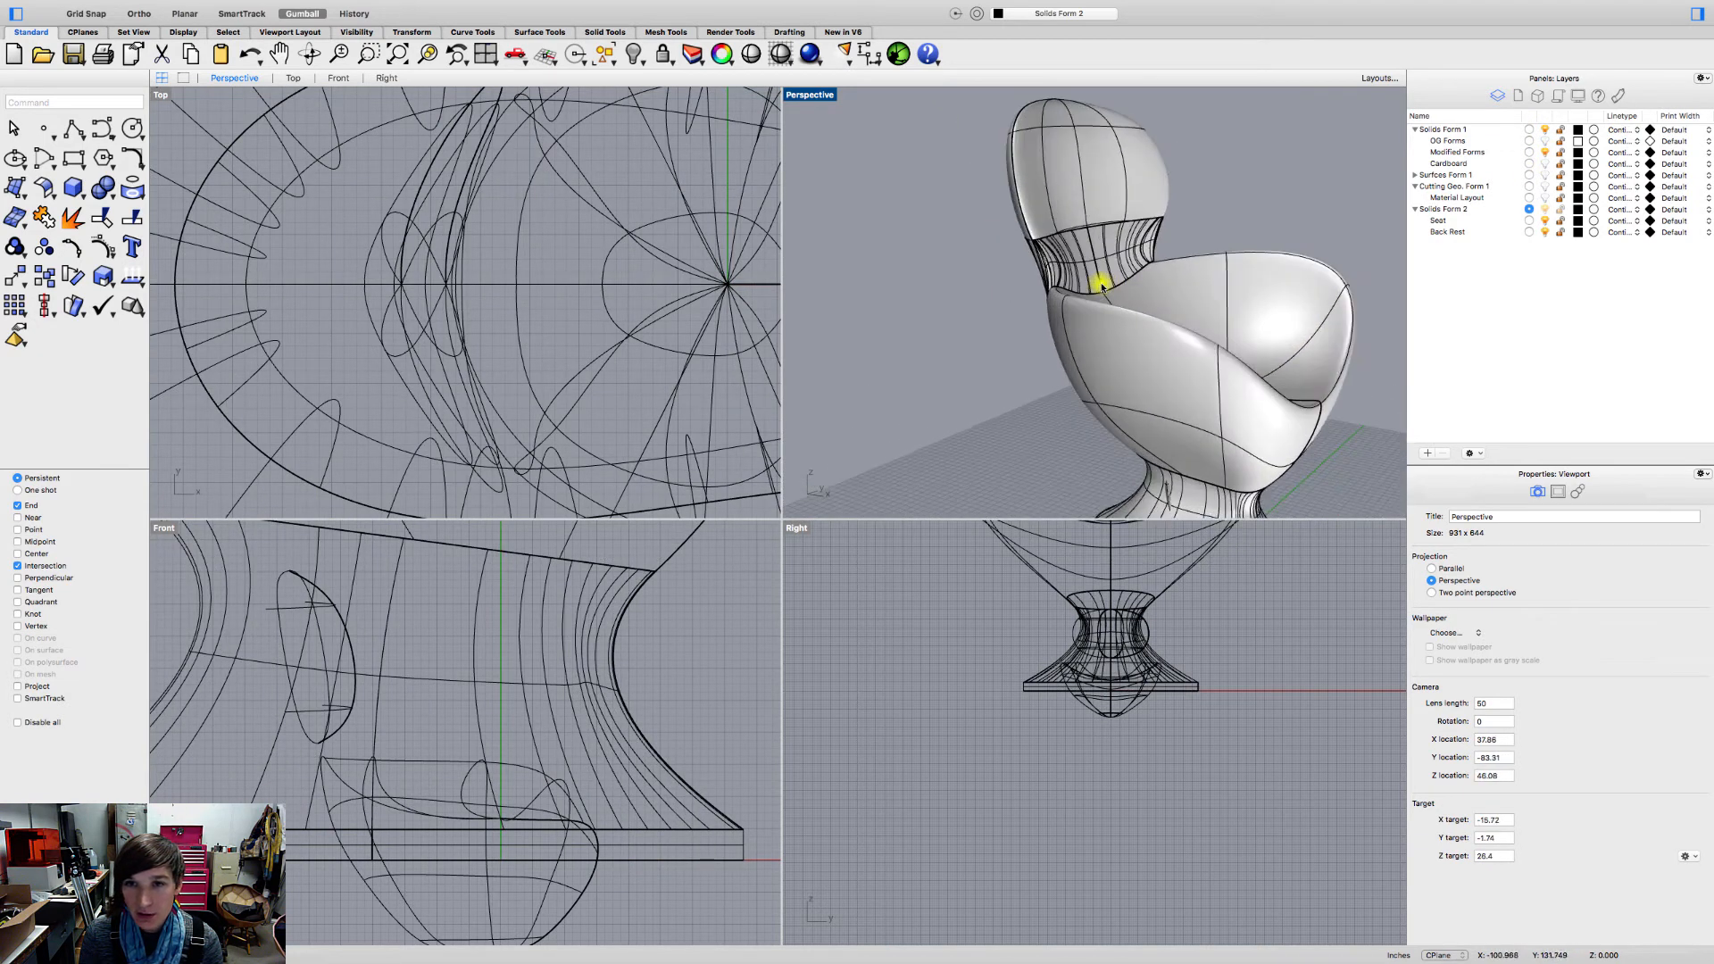
mouse_move(1101, 286)
right_down()
mouse_move(1174, 268)
mouse_move(960, 279)
mouse_move(925, 249)
mouse_move(929, 214)
mouse_move(926, 295)
mouse_move(795, 276)
mouse_move(948, 294)
mouse_move(1096, 253)
mouse_move(1112, 270)
right_up()
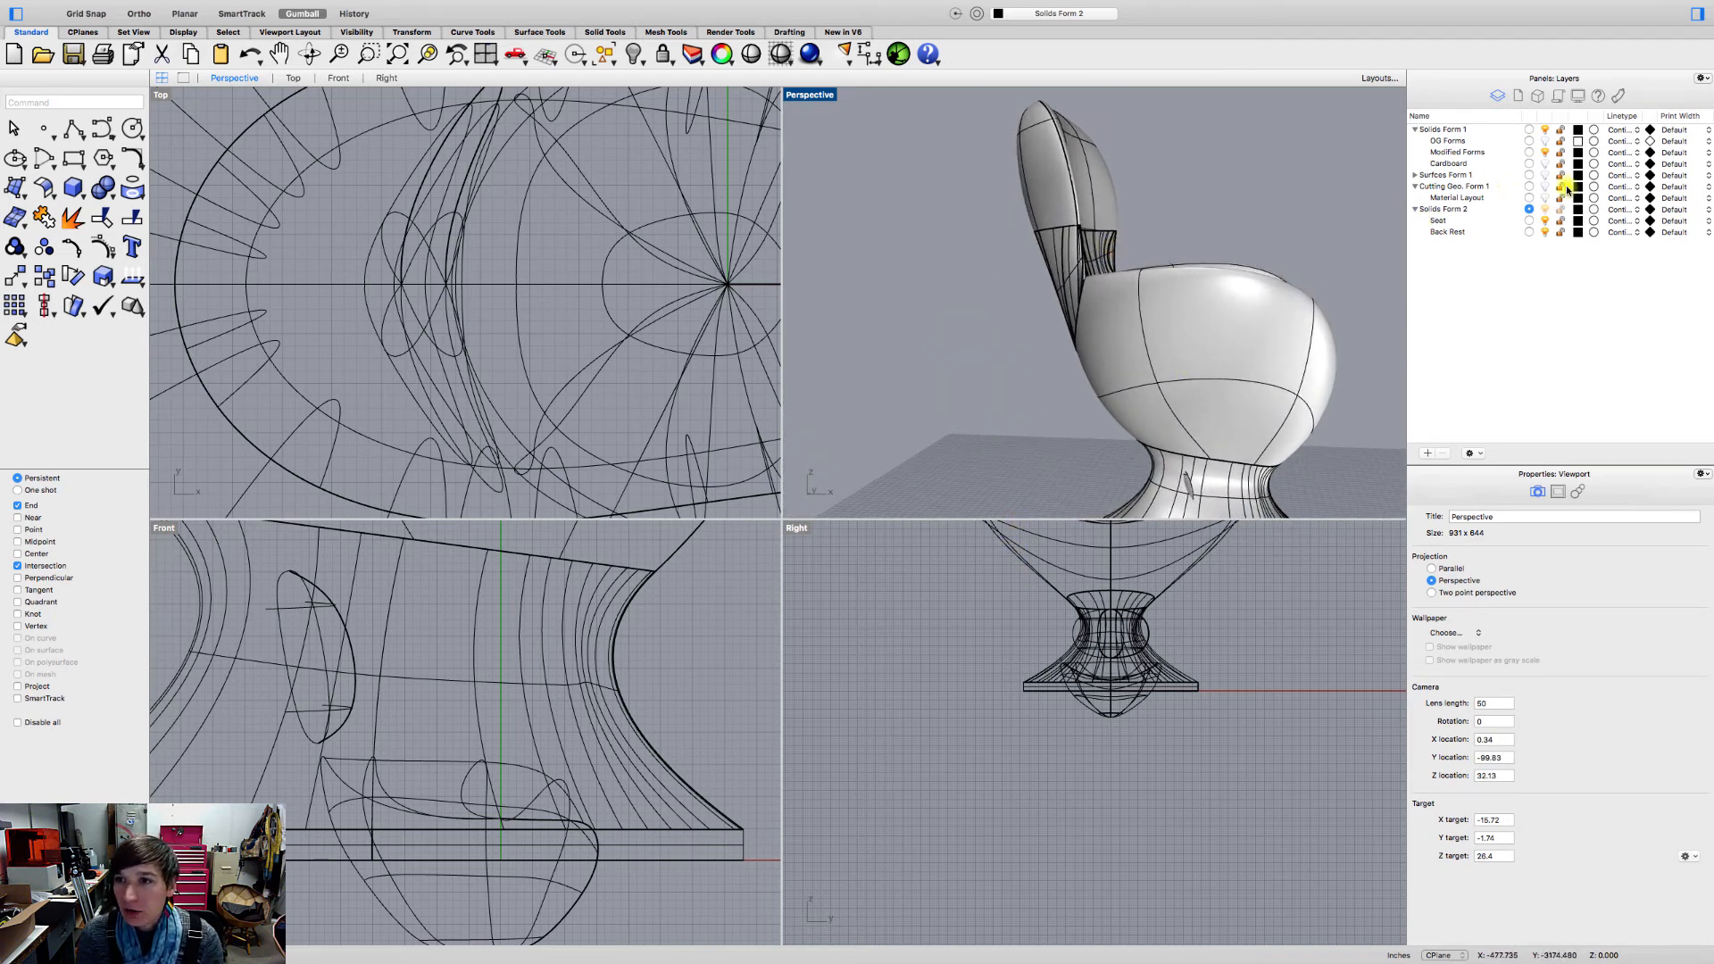
Step: Hide the Modified Forms sublayer and its parent Solids Form 1, leaving only the two-part chair on view
click(1546, 154)
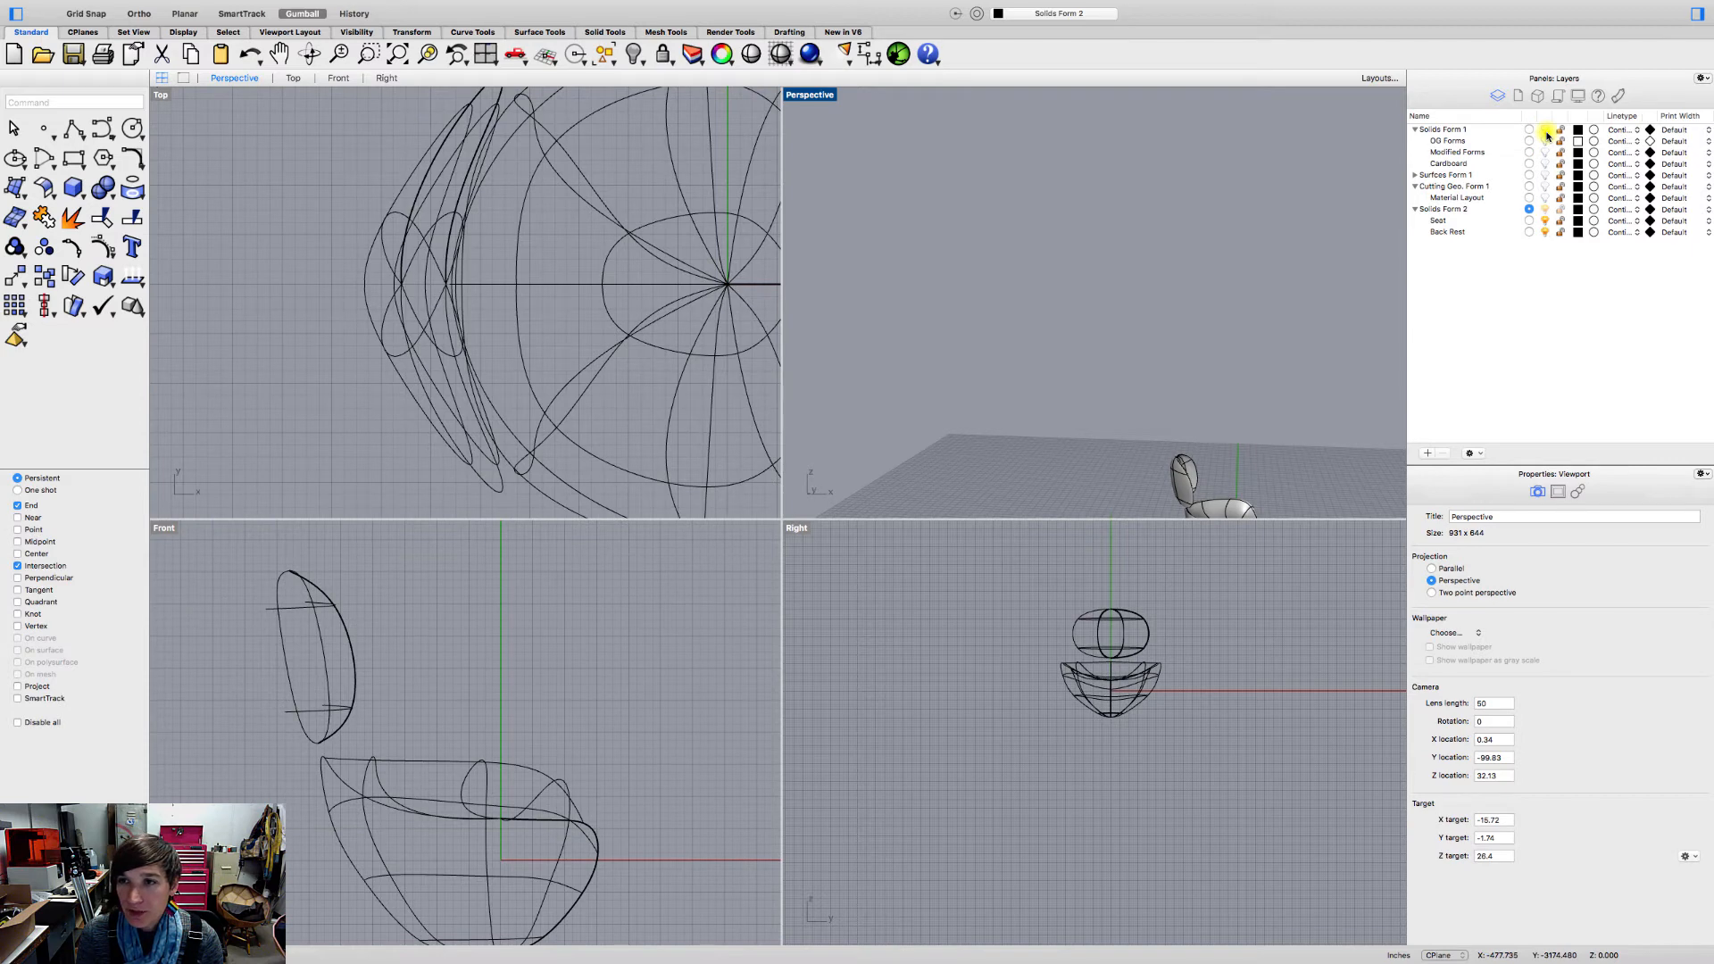
scroll(1152, 406, up, 10)
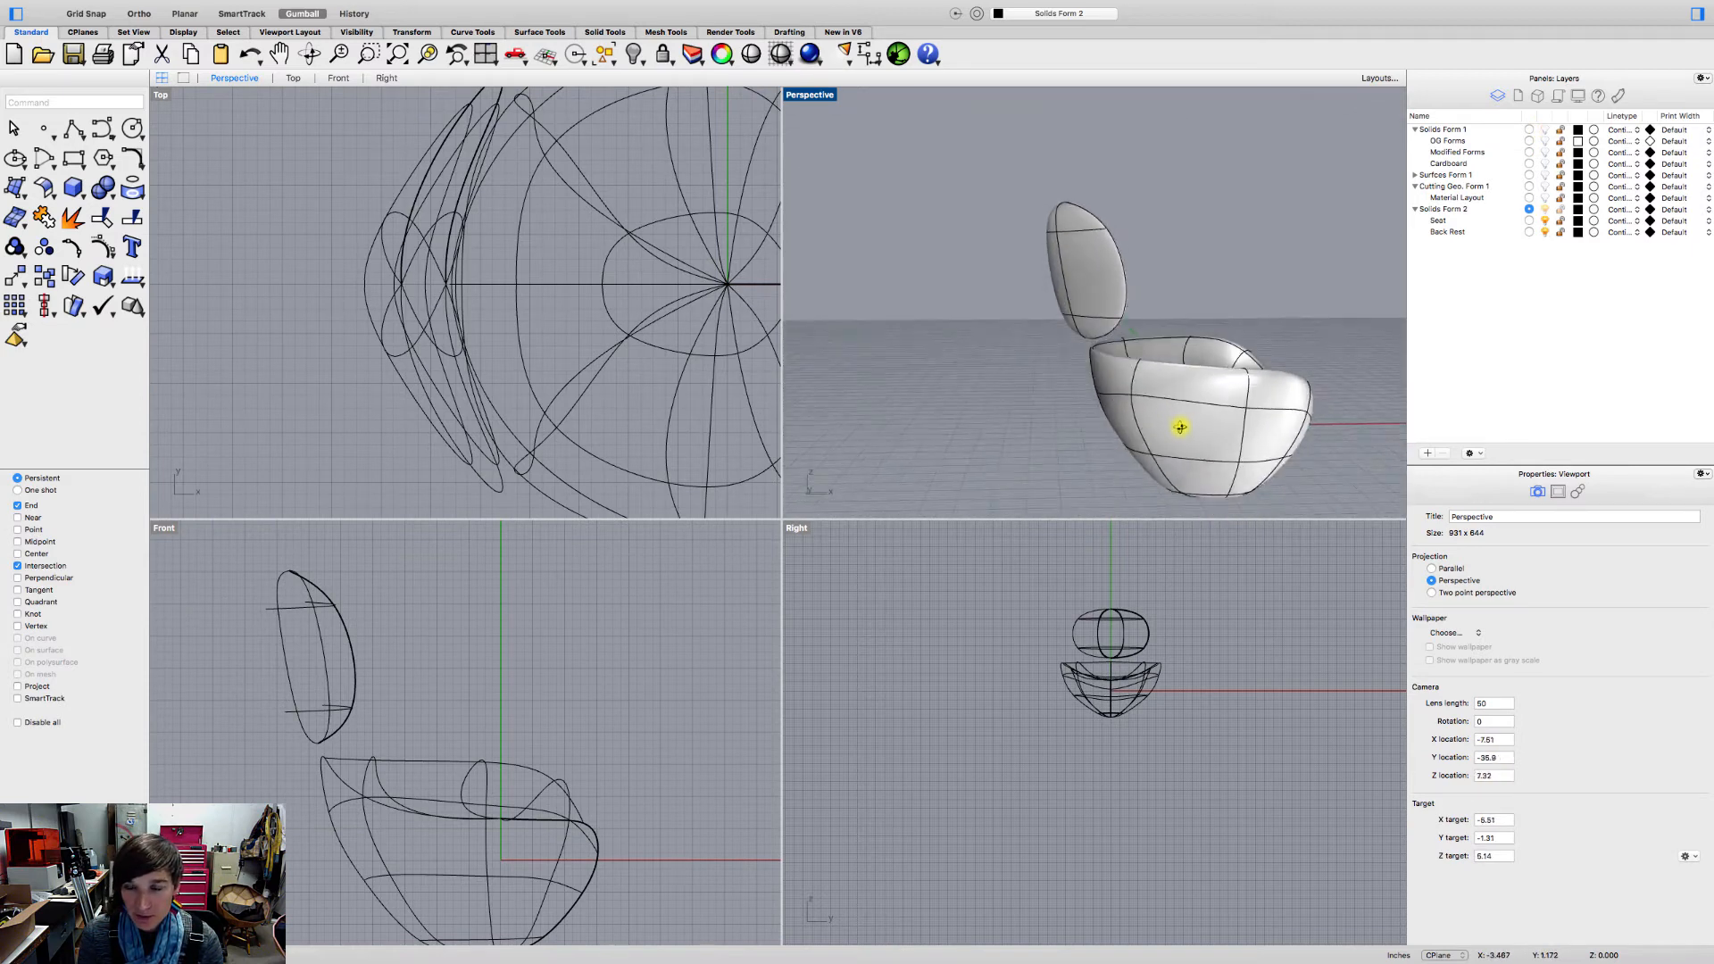
right_drag(1163, 424, 1162, 355)
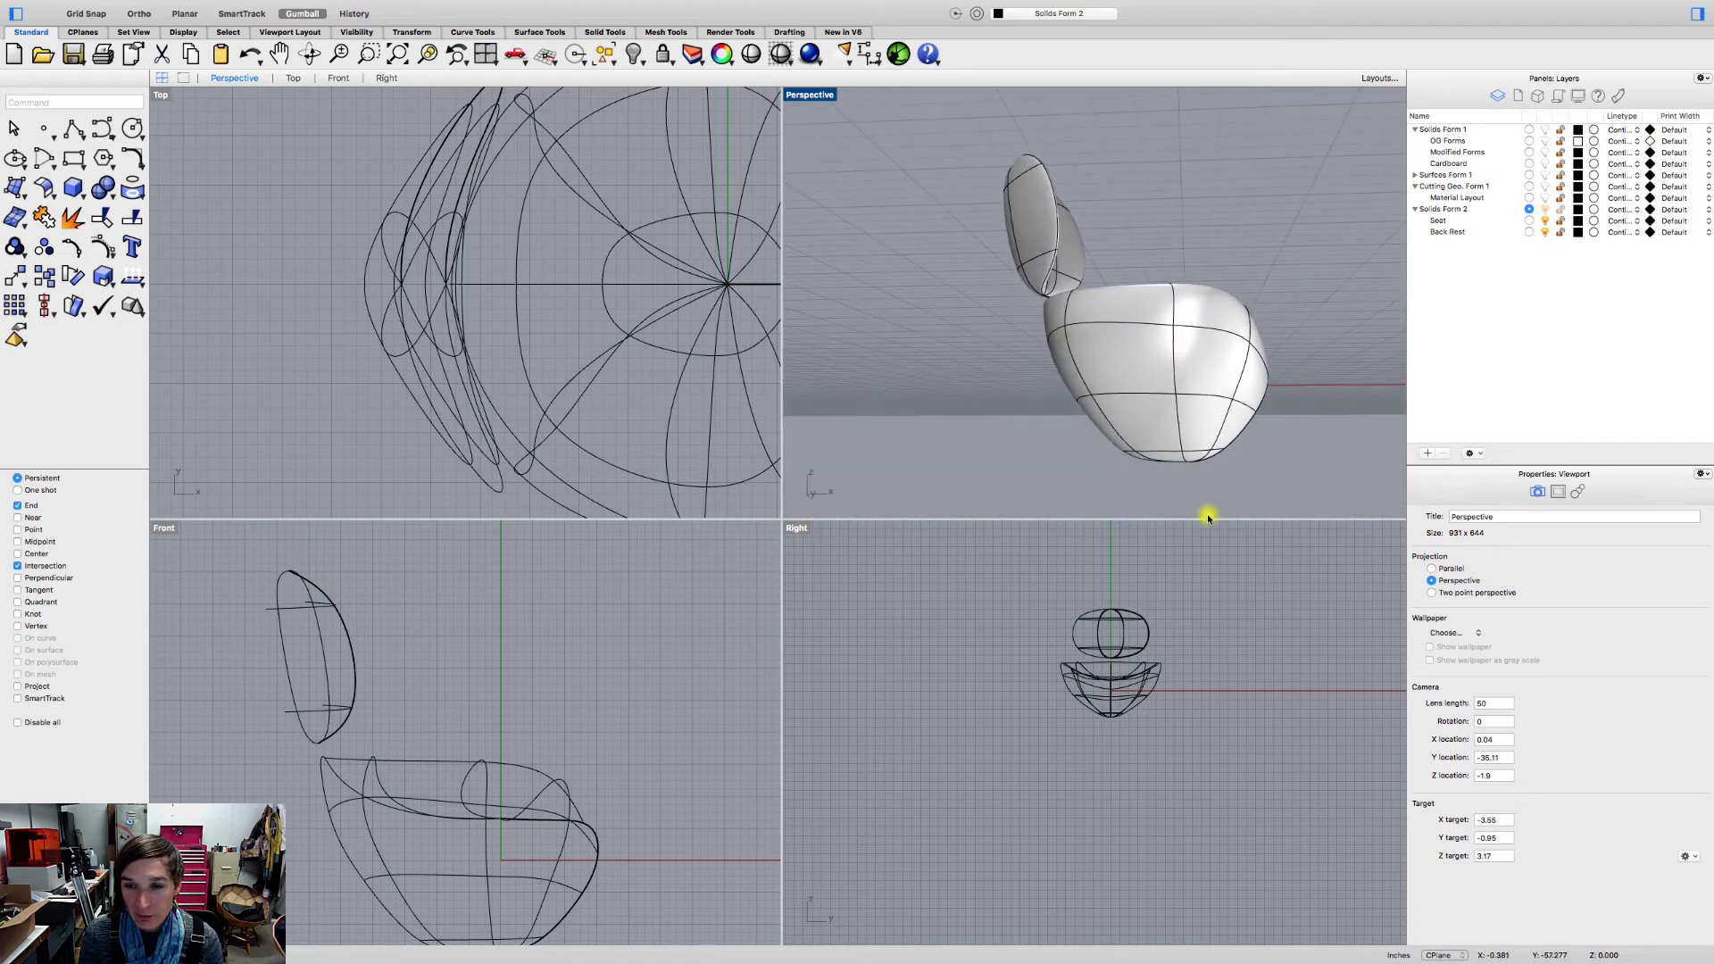
Step: Select the seat and back rest together and move them straight up so the seat's underside sits near the ground plane
click(1131, 394)
shift+click(1035, 261)
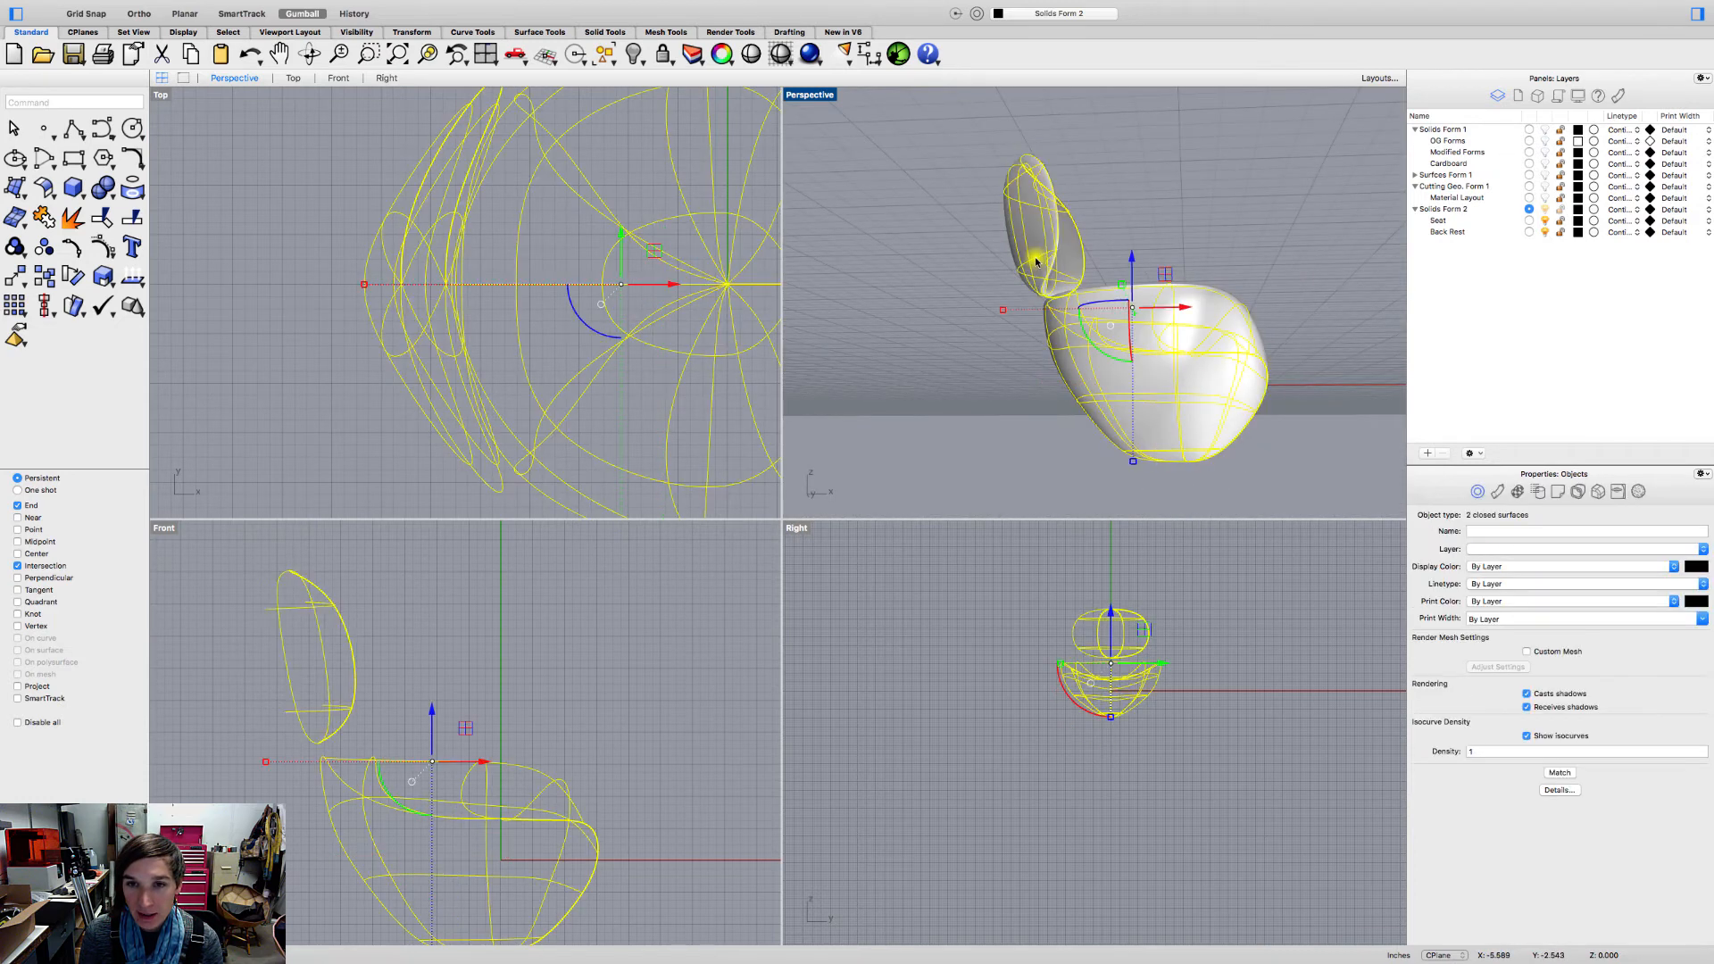
right_drag(1132, 612, 1074, 668)
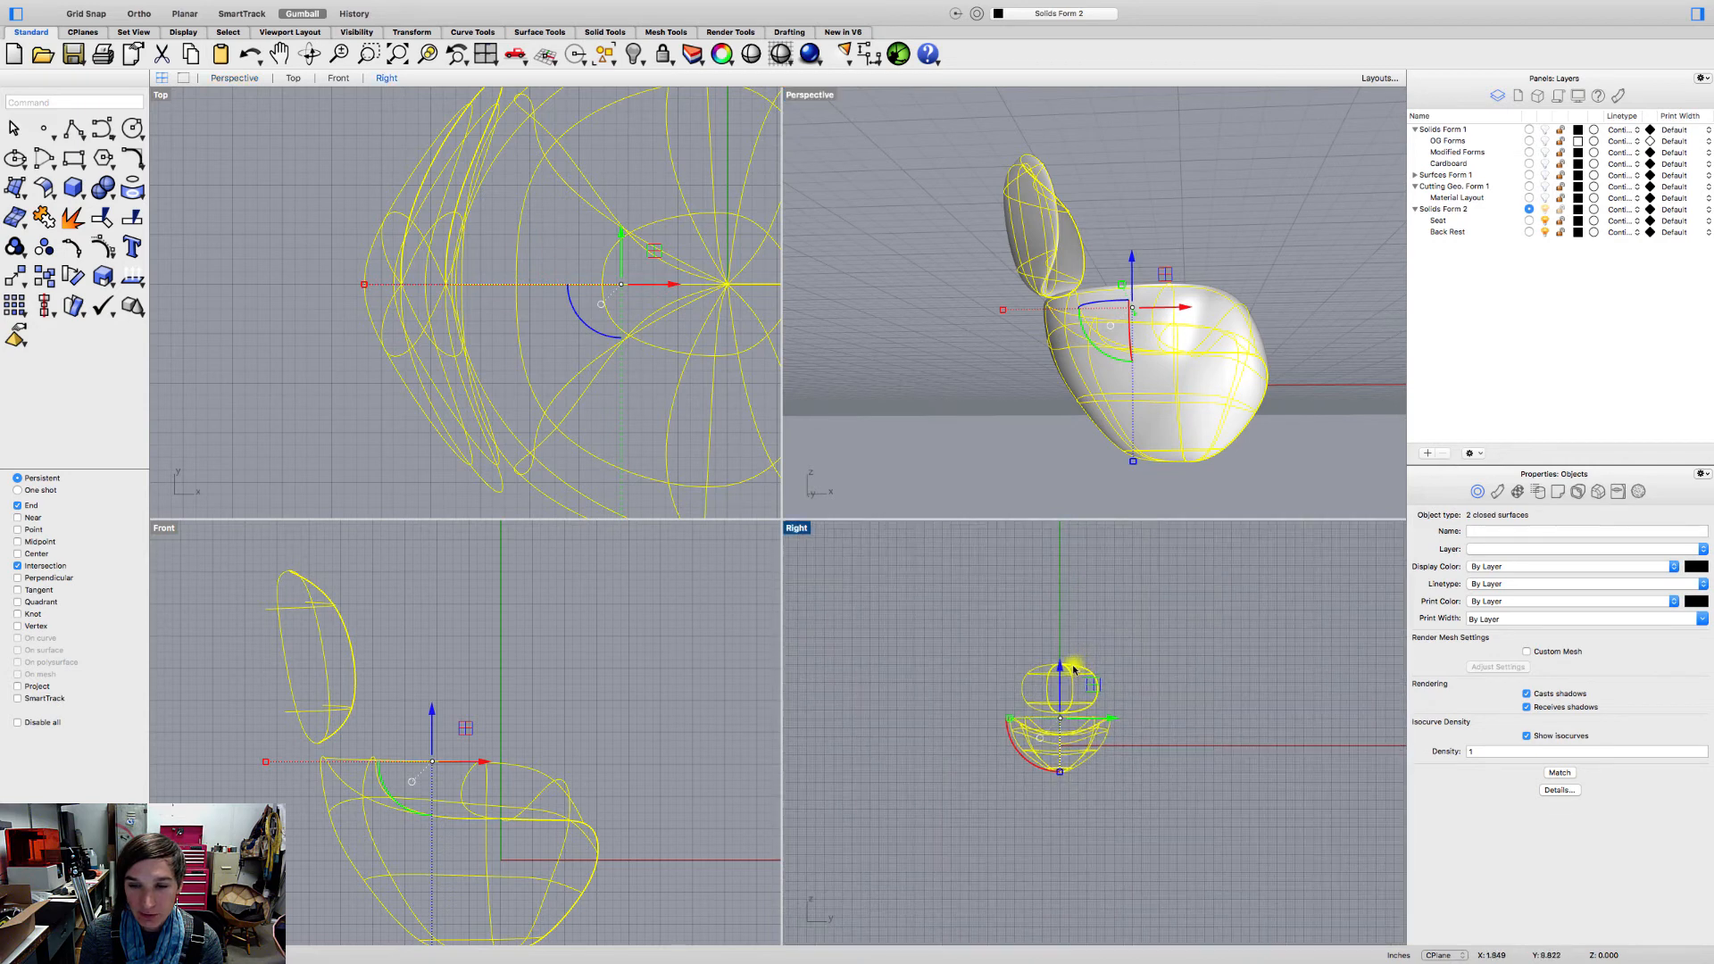
drag(1062, 670, 1060, 636)
mouse_move(1136, 455)
right_down()
mouse_move(1109, 532)
mouse_move(1048, 483)
mouse_move(1150, 484)
right_up()
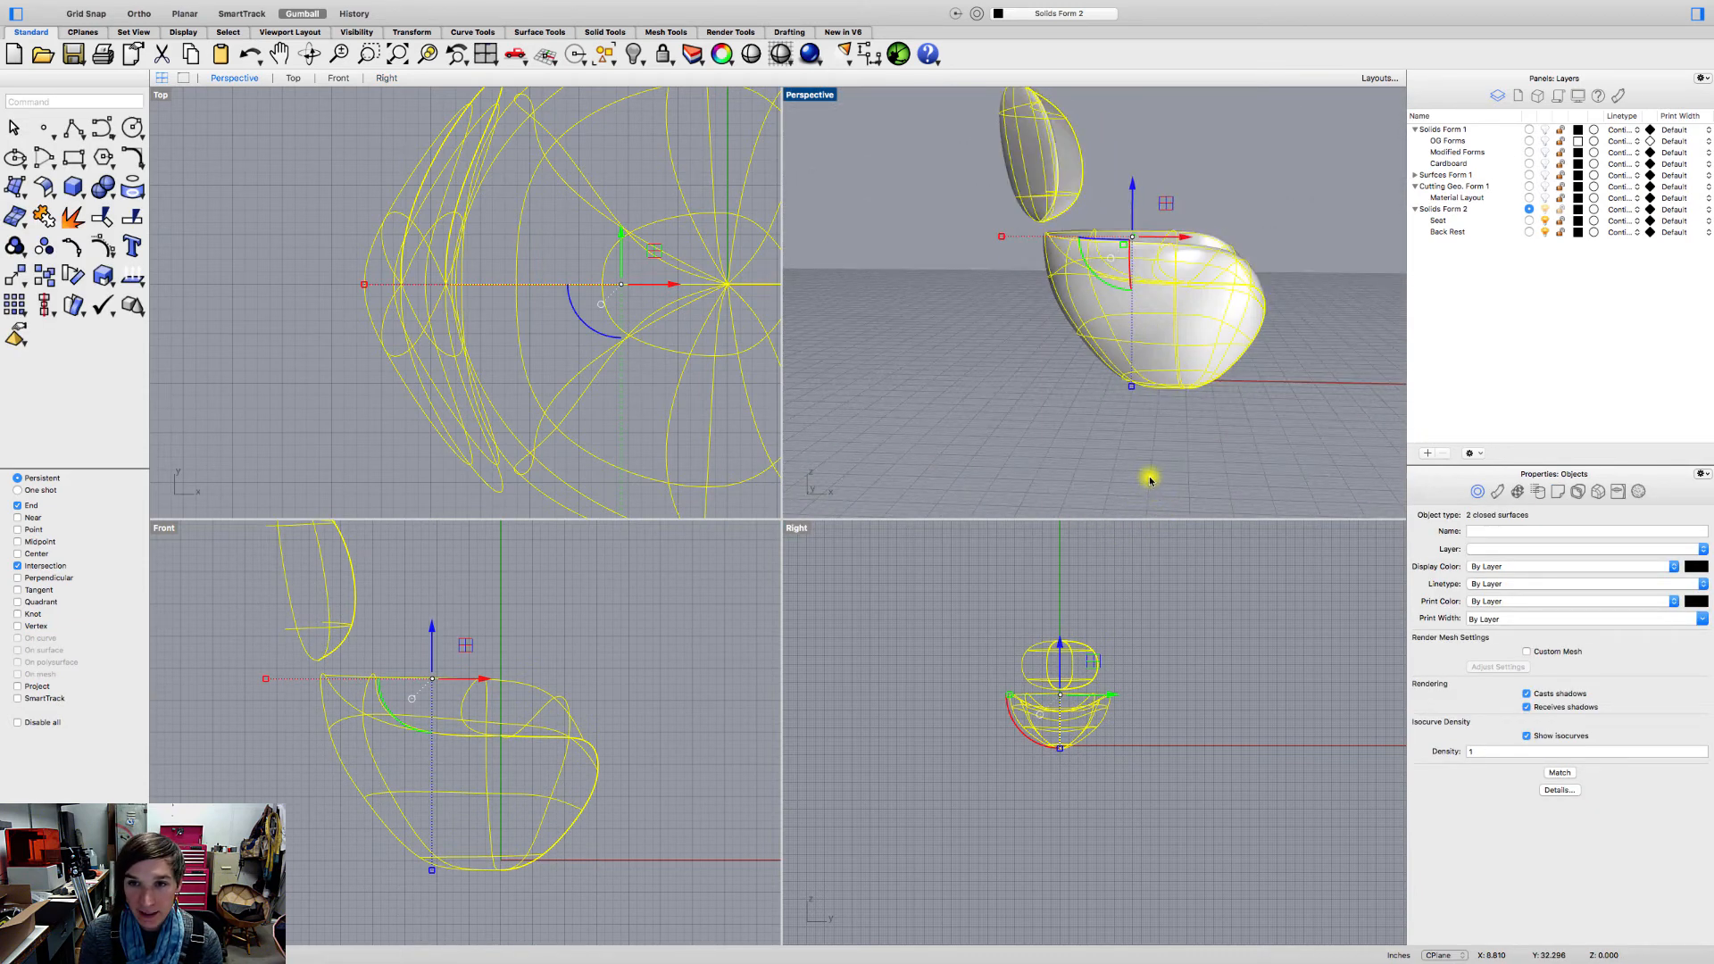
right_drag(1150, 479, 1132, 446)
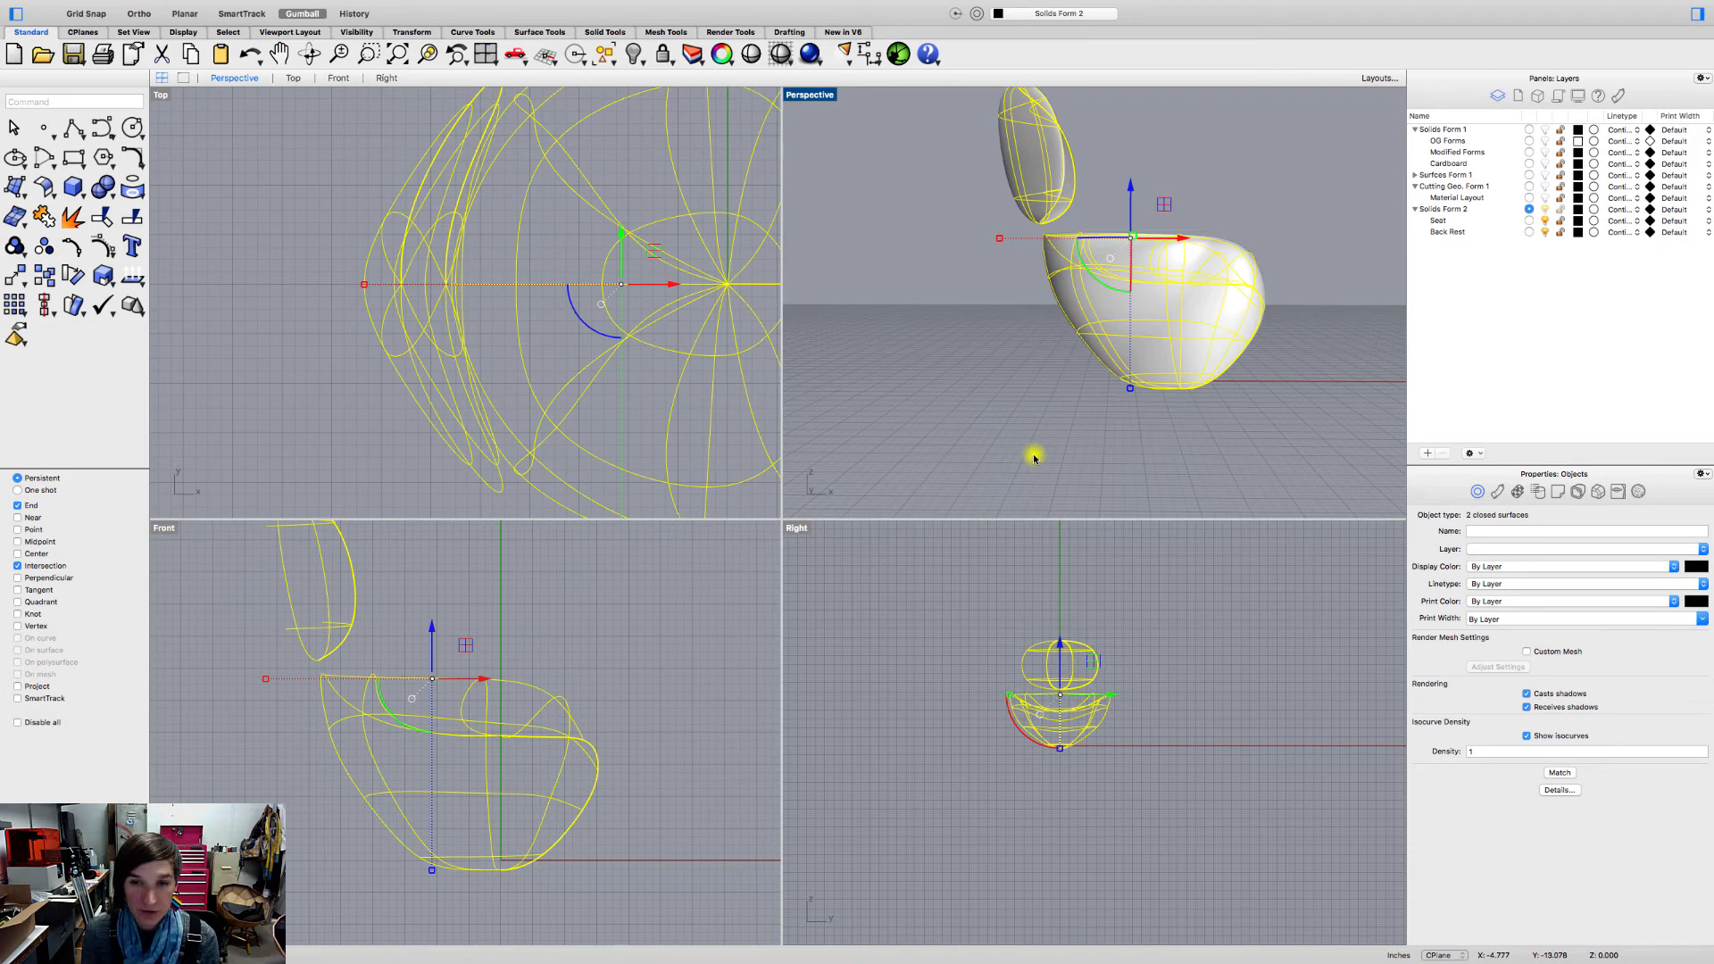
scroll(1011, 418, down, 2)
click(1029, 403)
right_drag(1079, 409, 1070, 646)
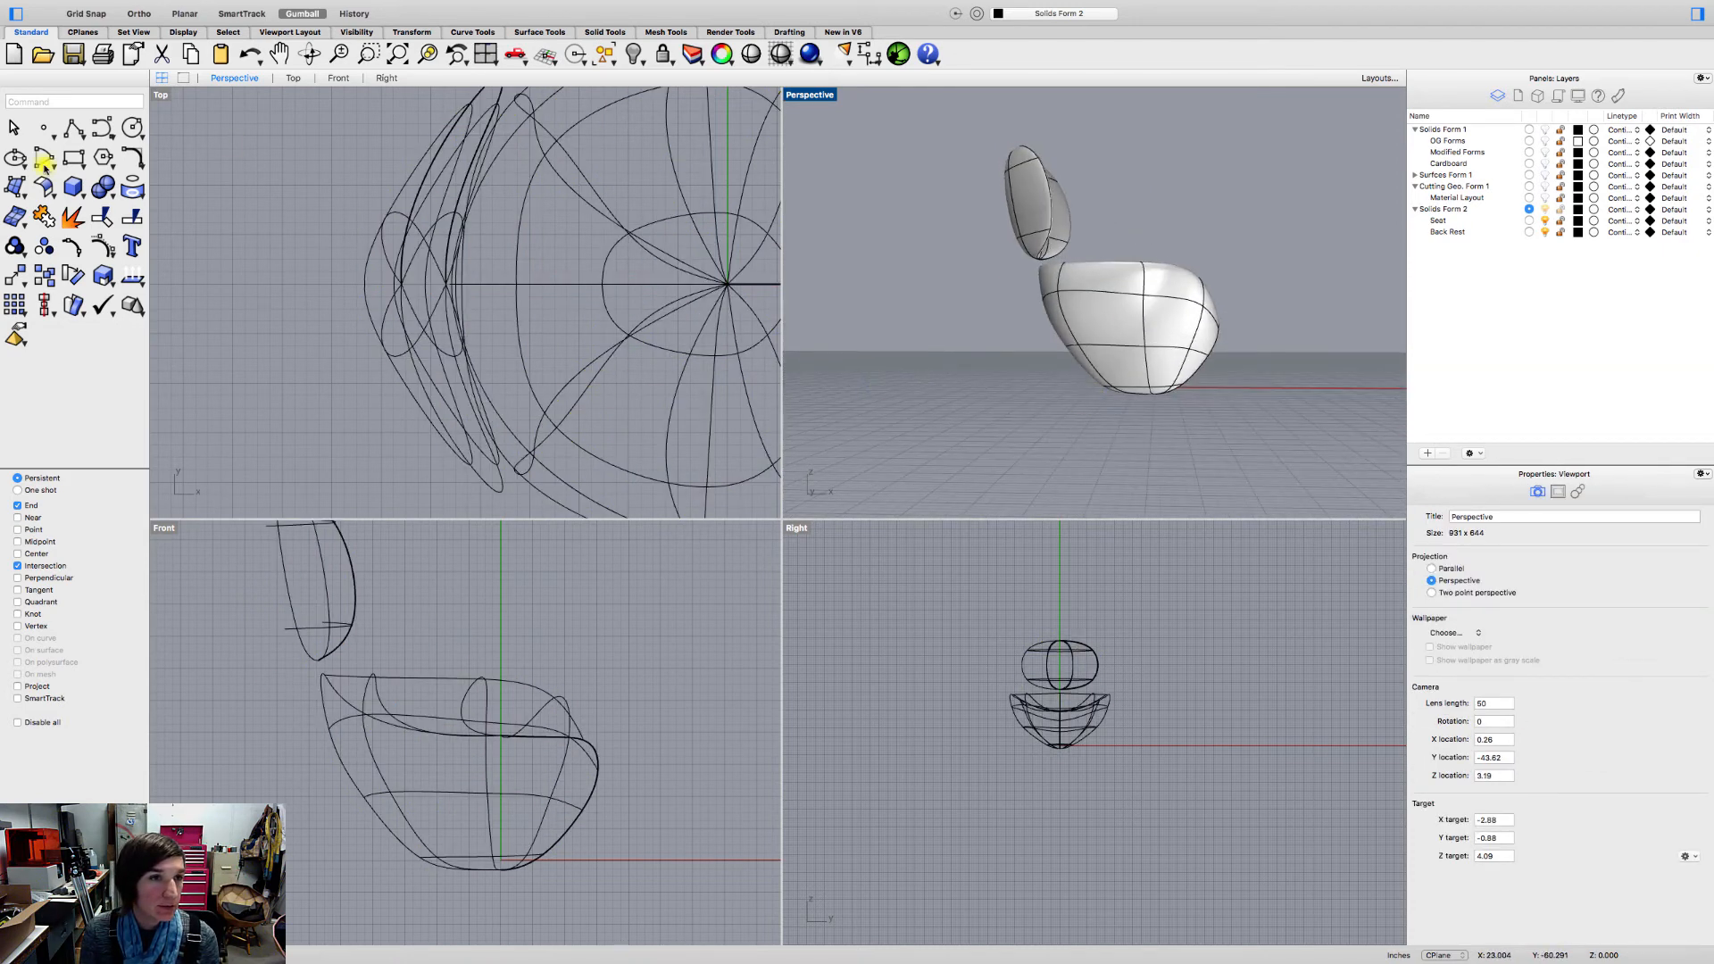
Step: Draw an ellipse centred on the origin in the Top view, with semi-axes of about 3.38 in along Y and 3.73 in along X
click(16, 160)
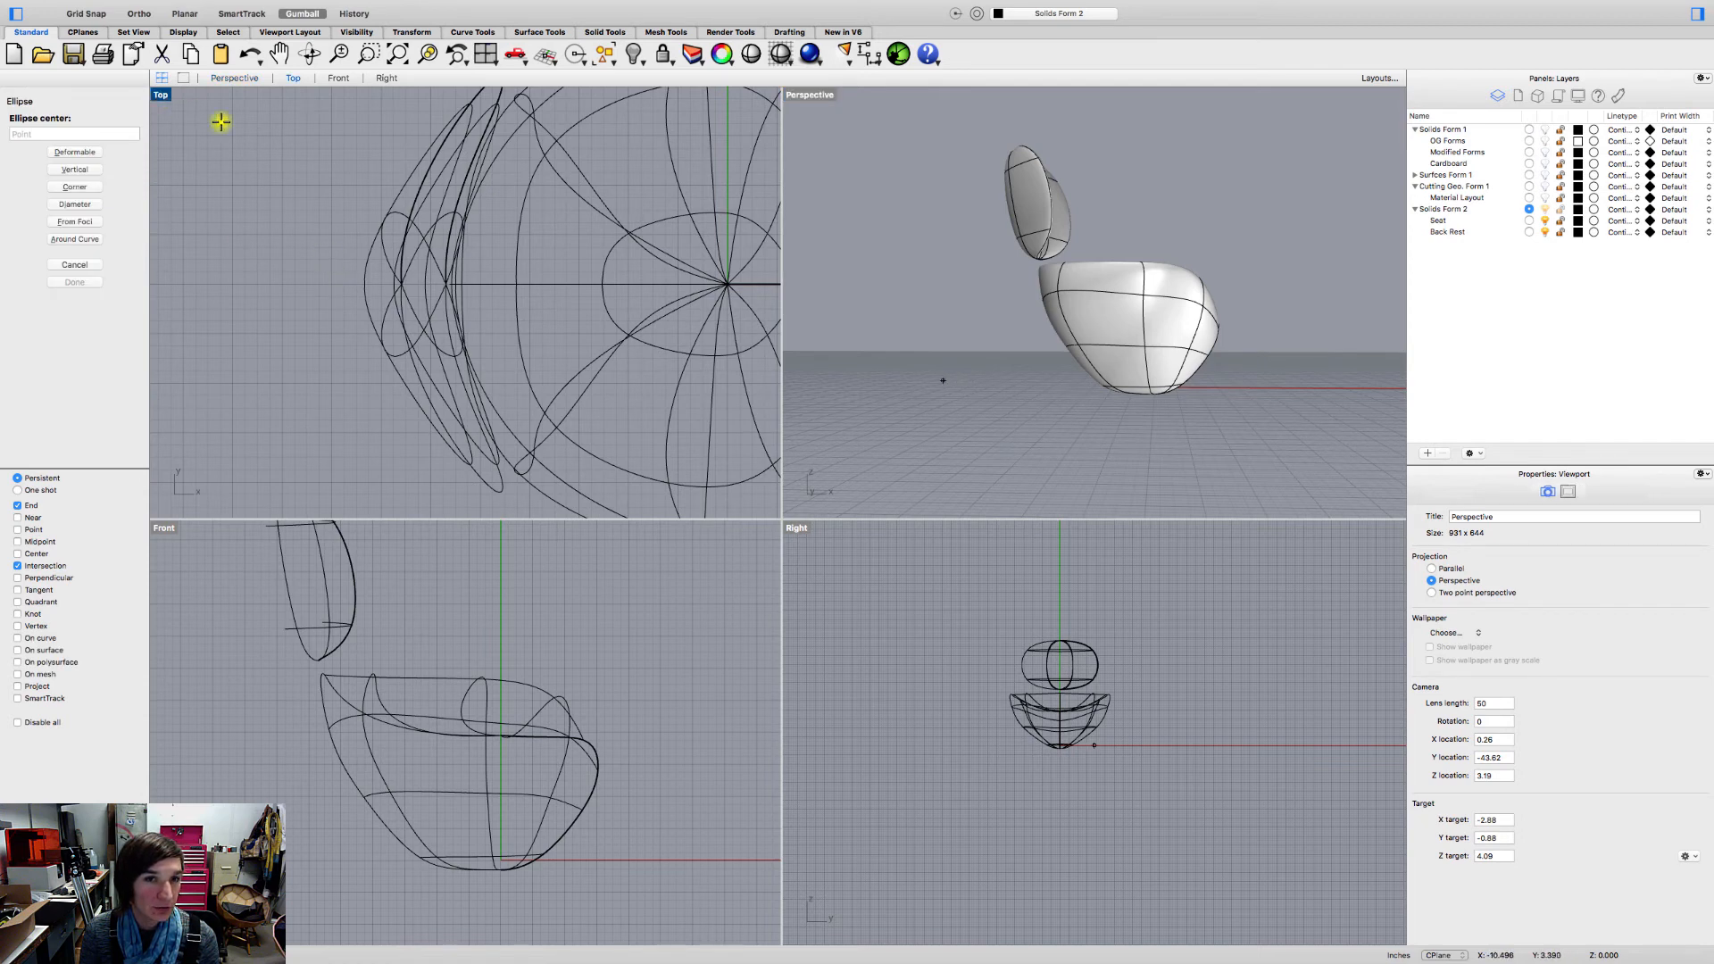
scroll(410, 245, down, 5)
click(474, 276)
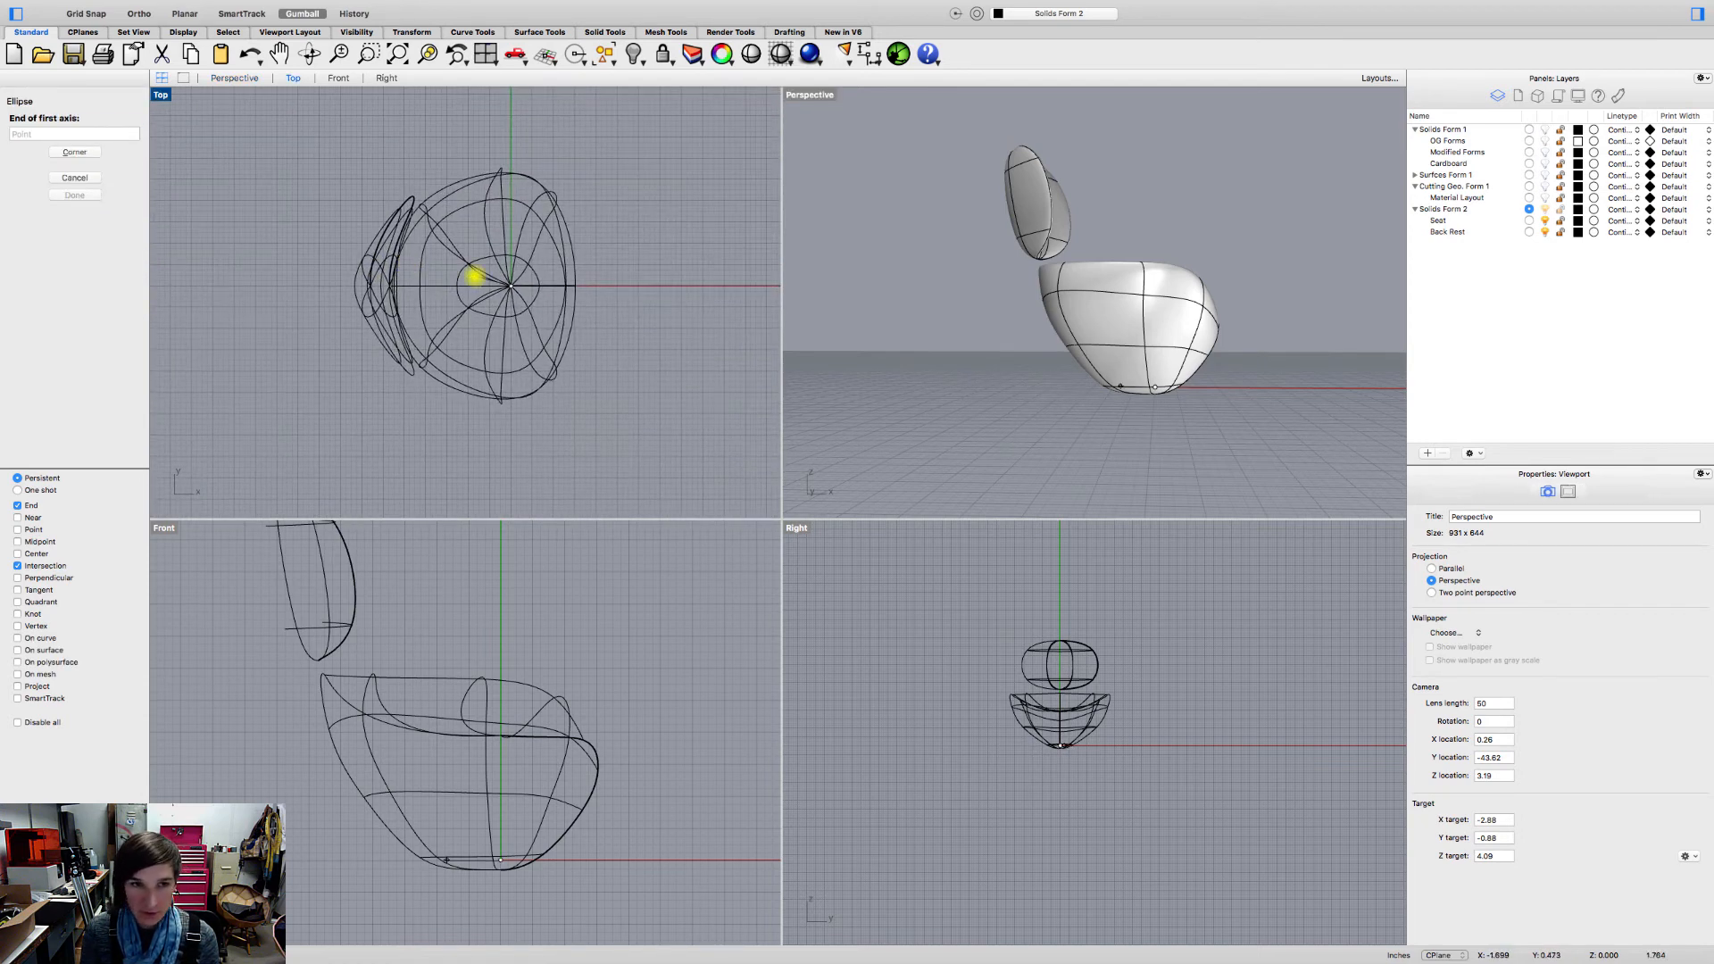
scroll(503, 268, up, 3)
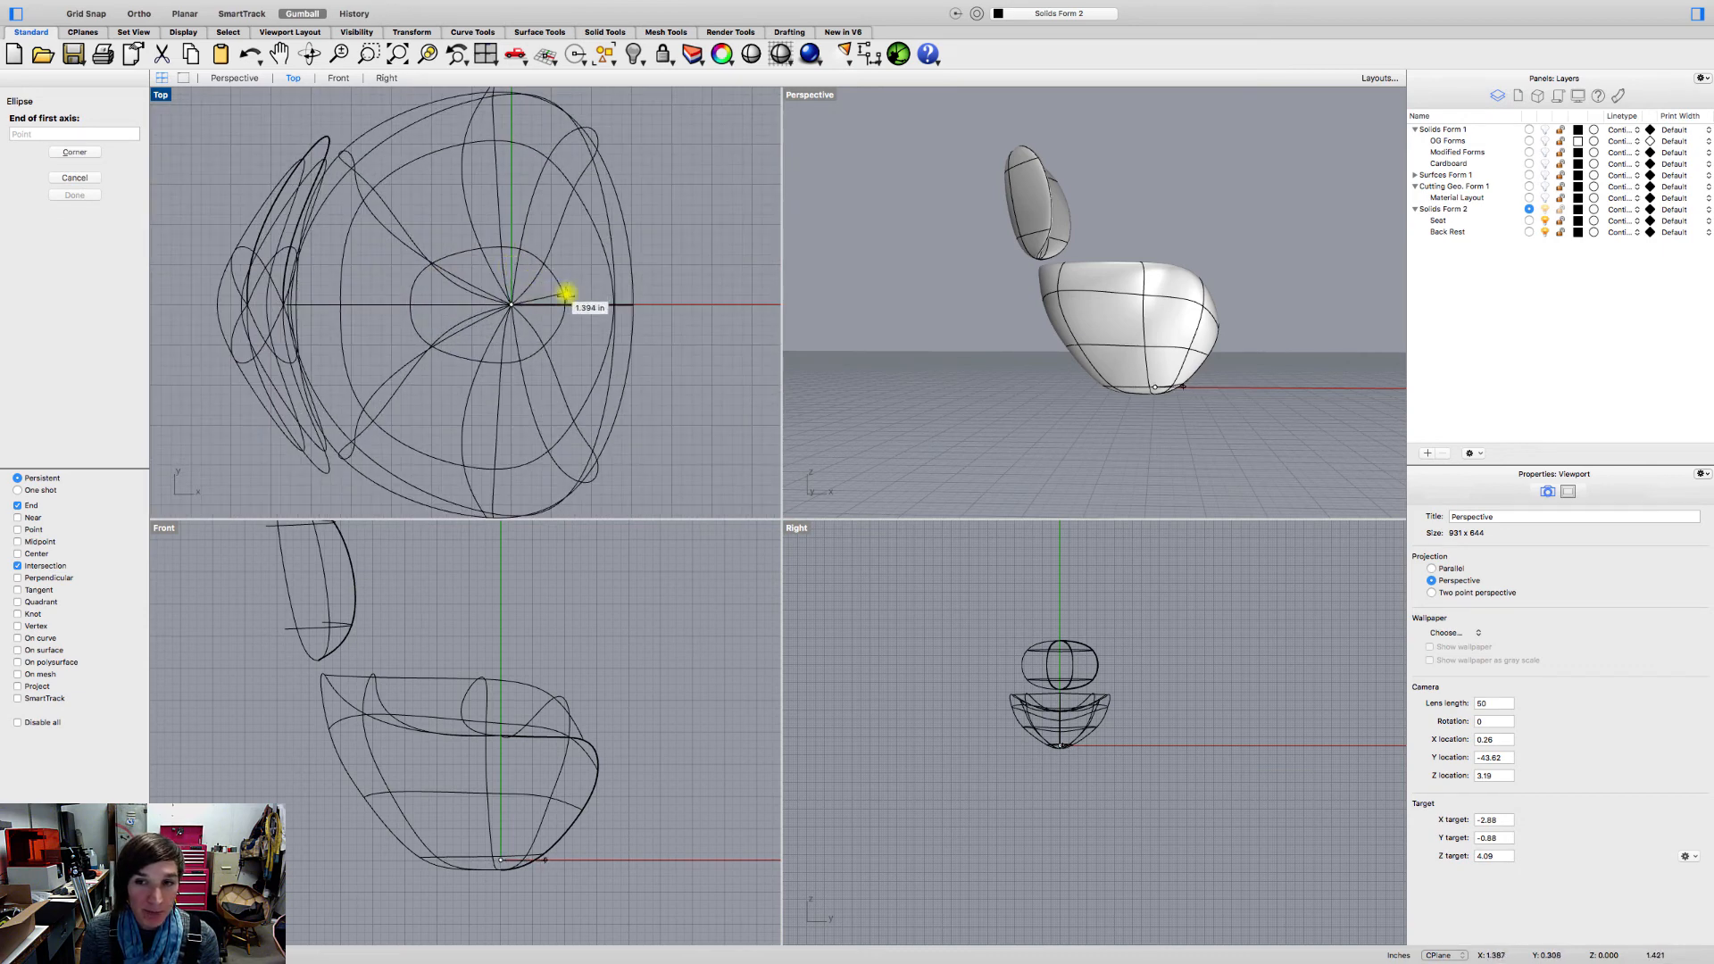
key(shift)
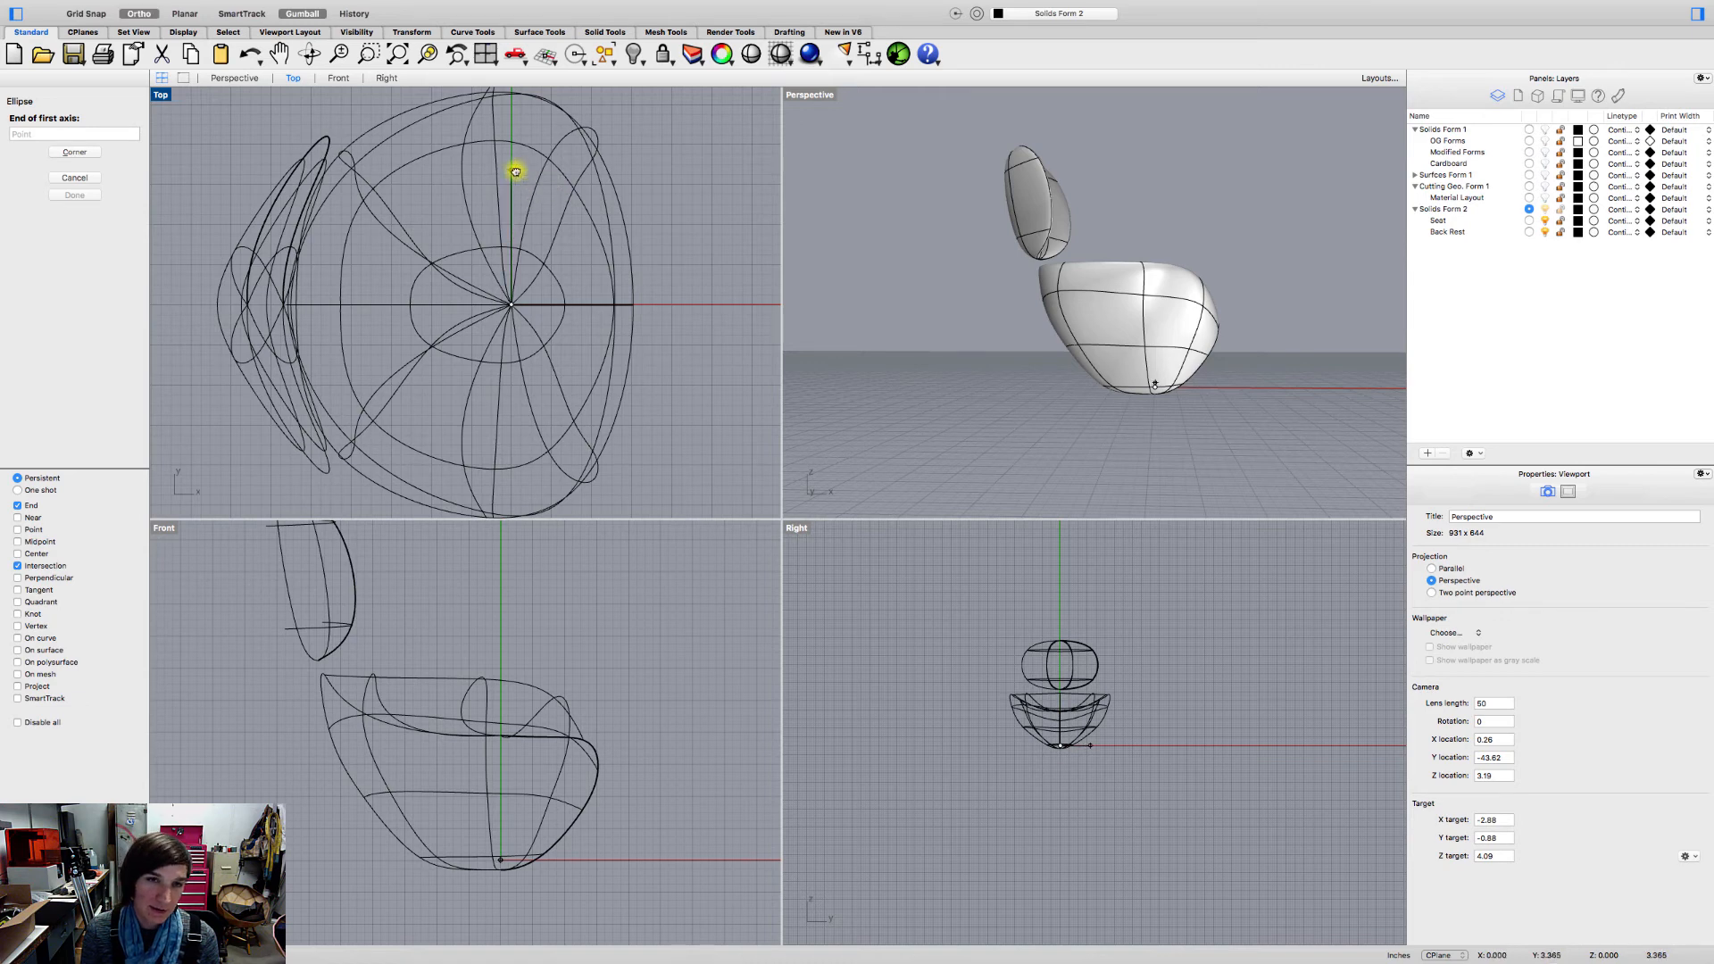
right_drag(513, 169, 520, 222)
key(shift)
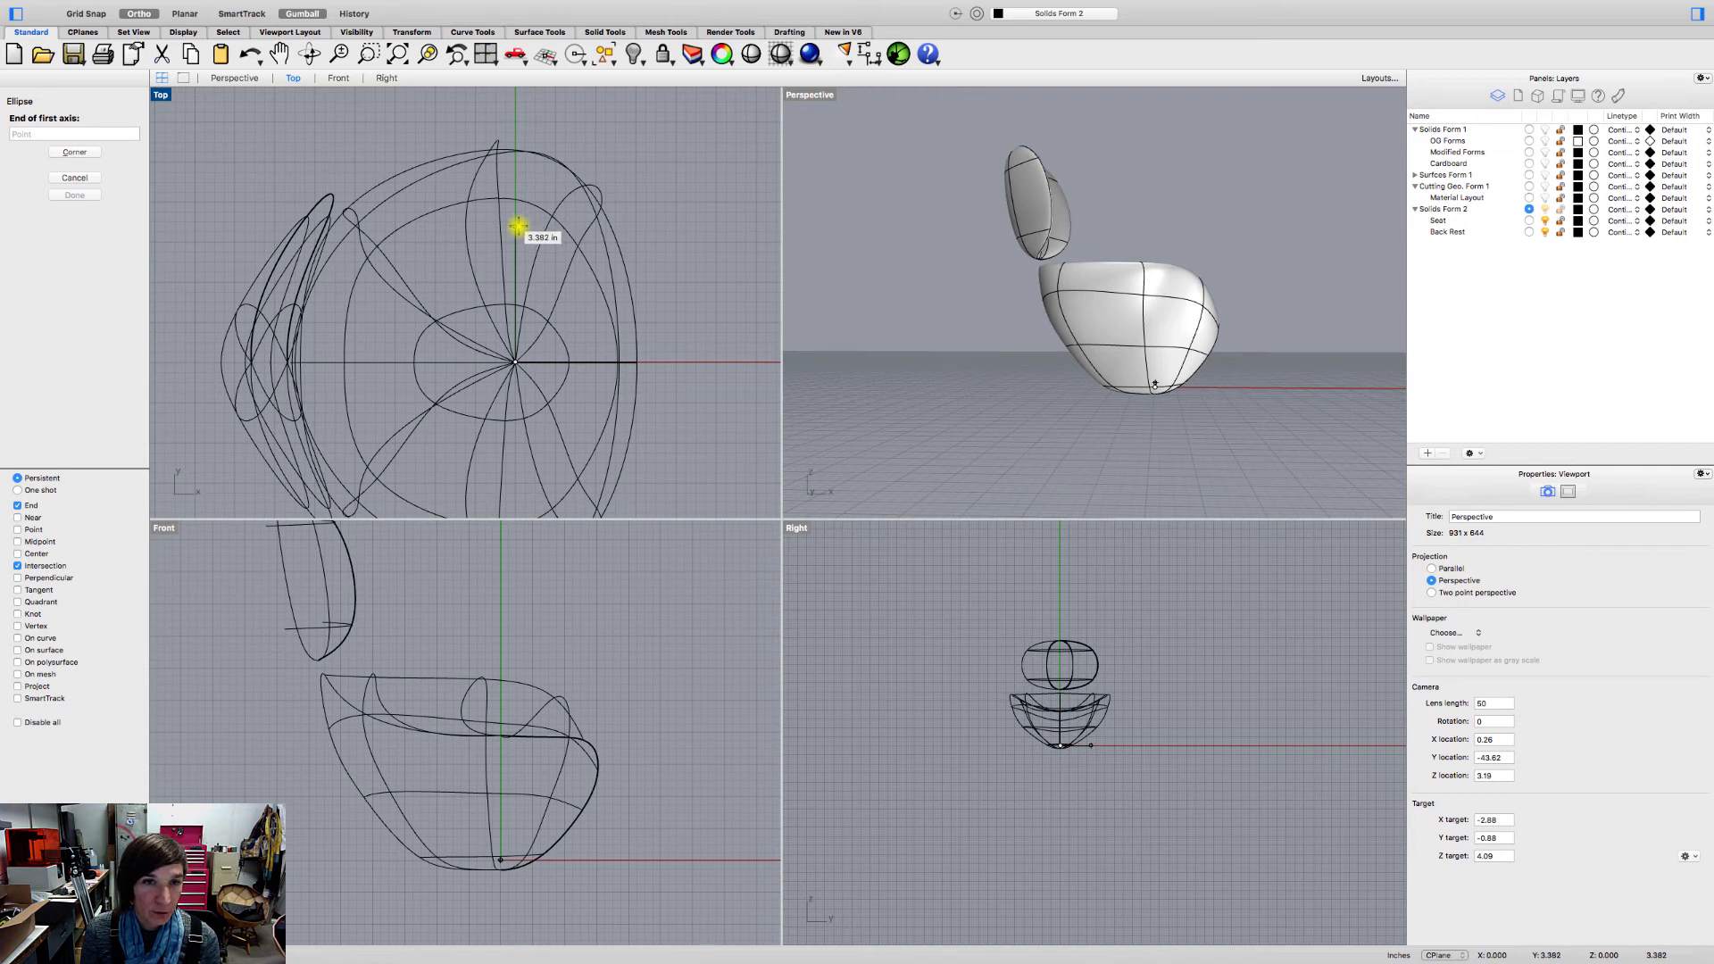
click(516, 225)
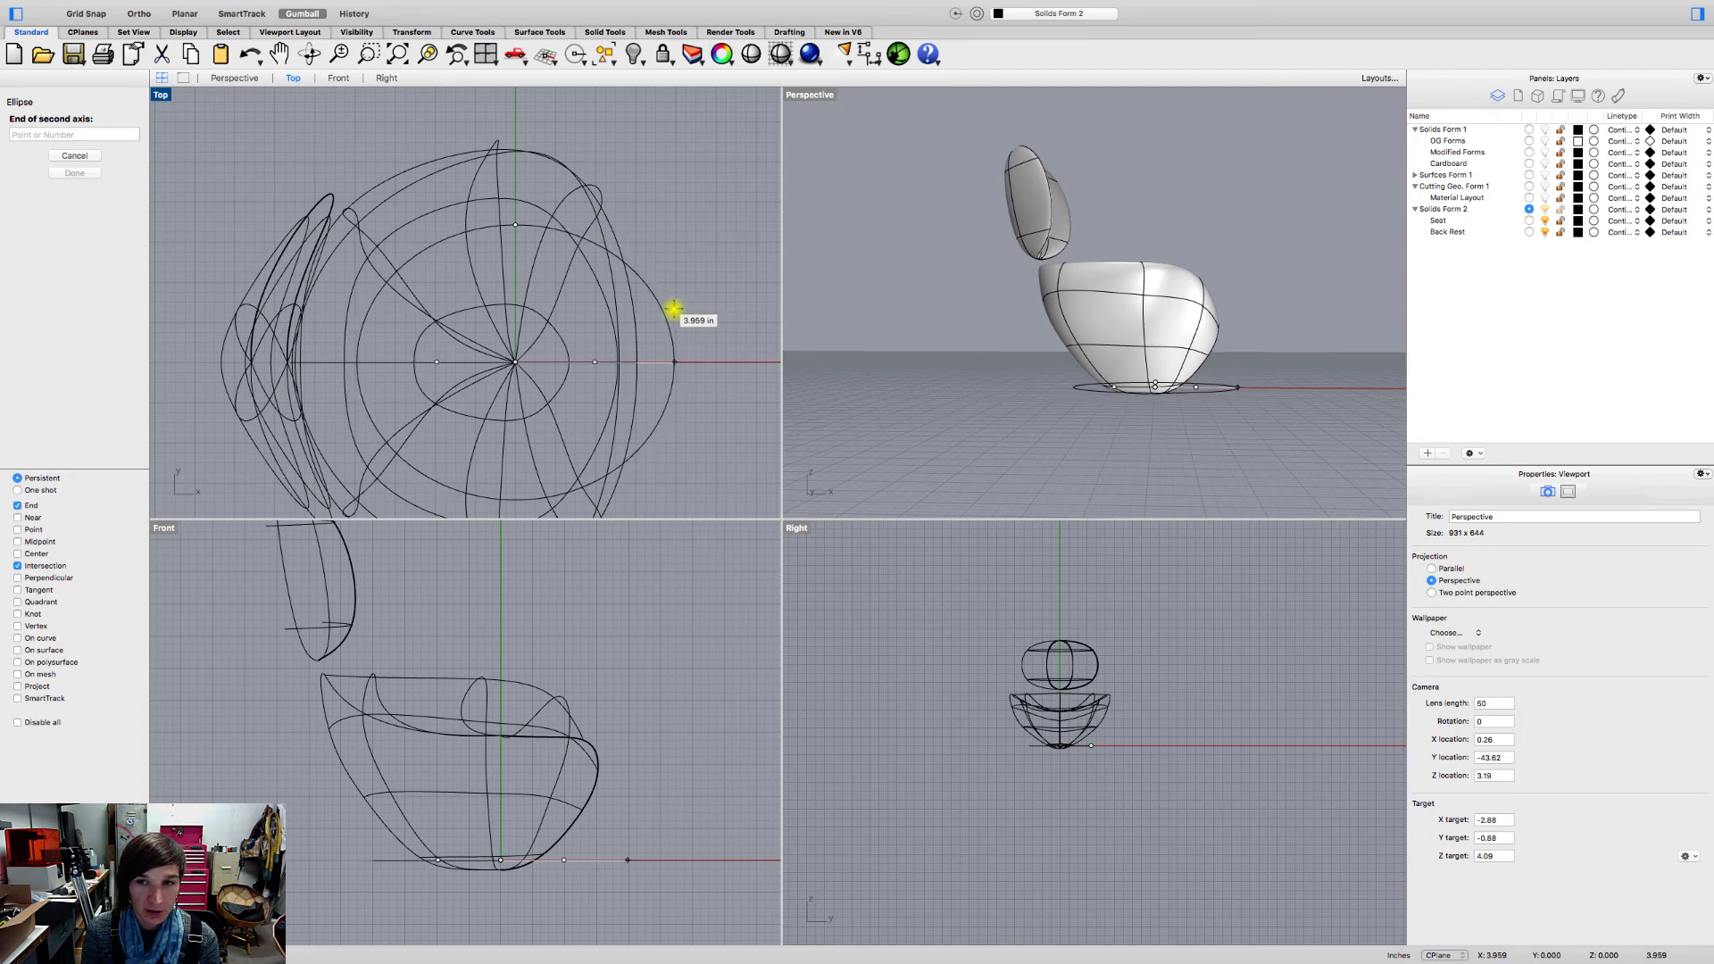
click(666, 318)
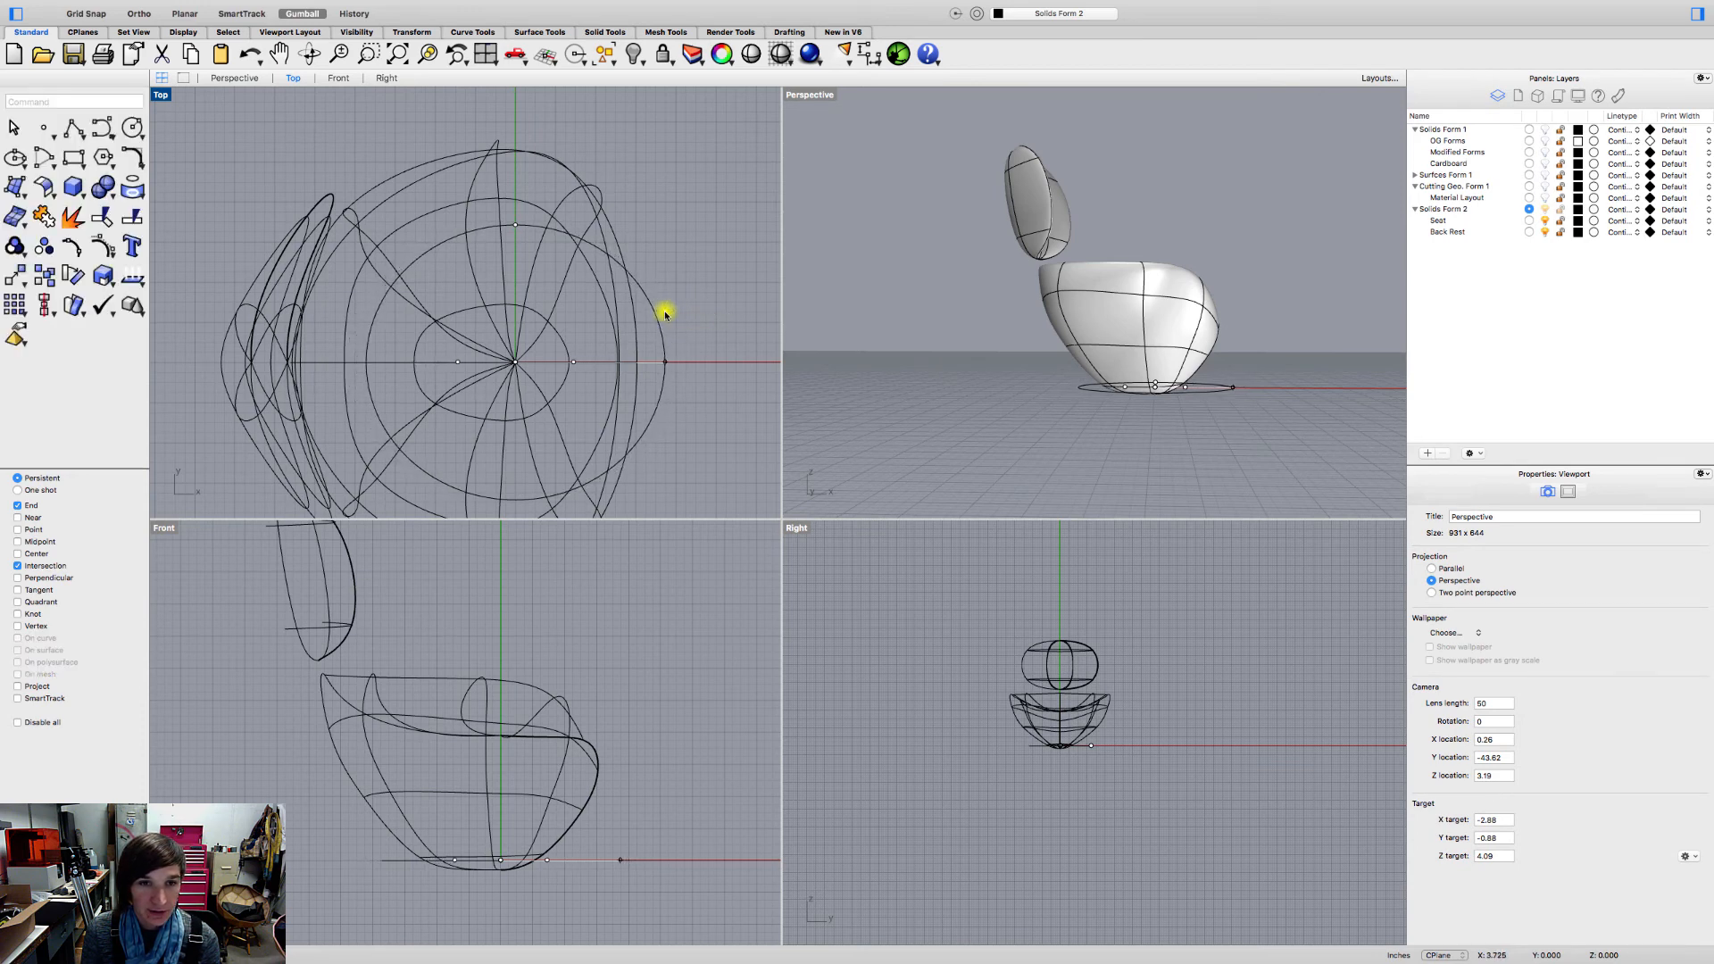
Step: Move the ellipse along the X axis toward the back rest so it sits centred beneath the seat
click(665, 338)
drag(575, 364, 520, 363)
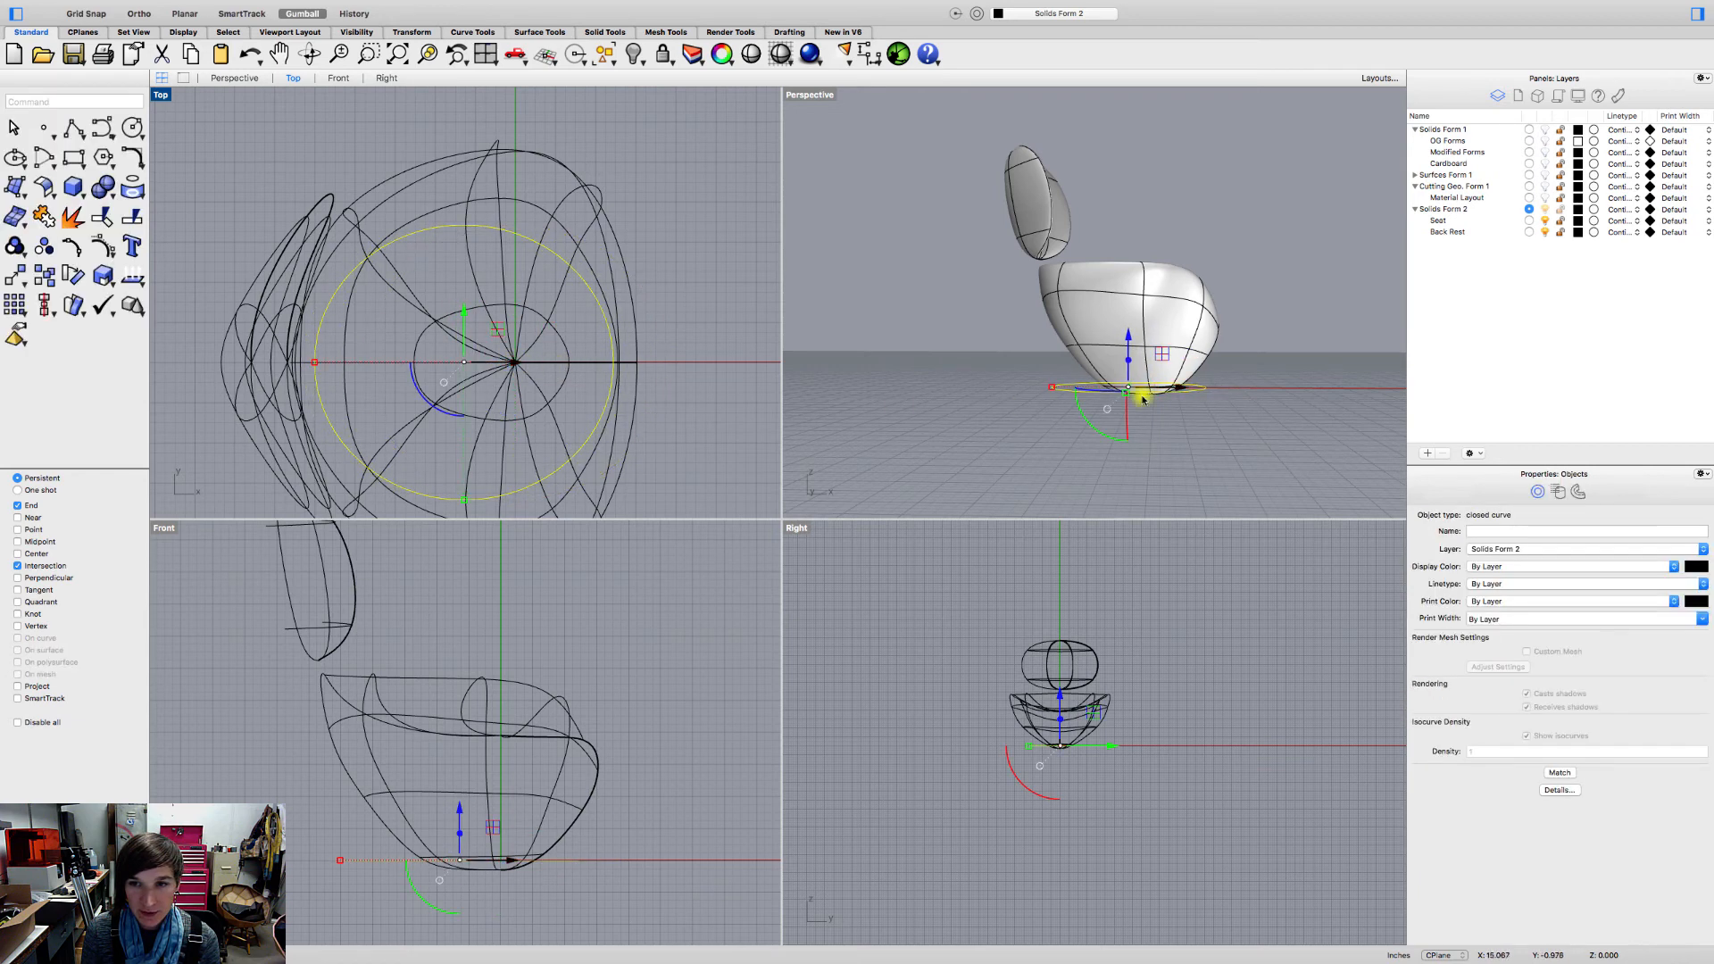
right_drag(1173, 386, 1134, 441)
scroll(1123, 429, up, 5)
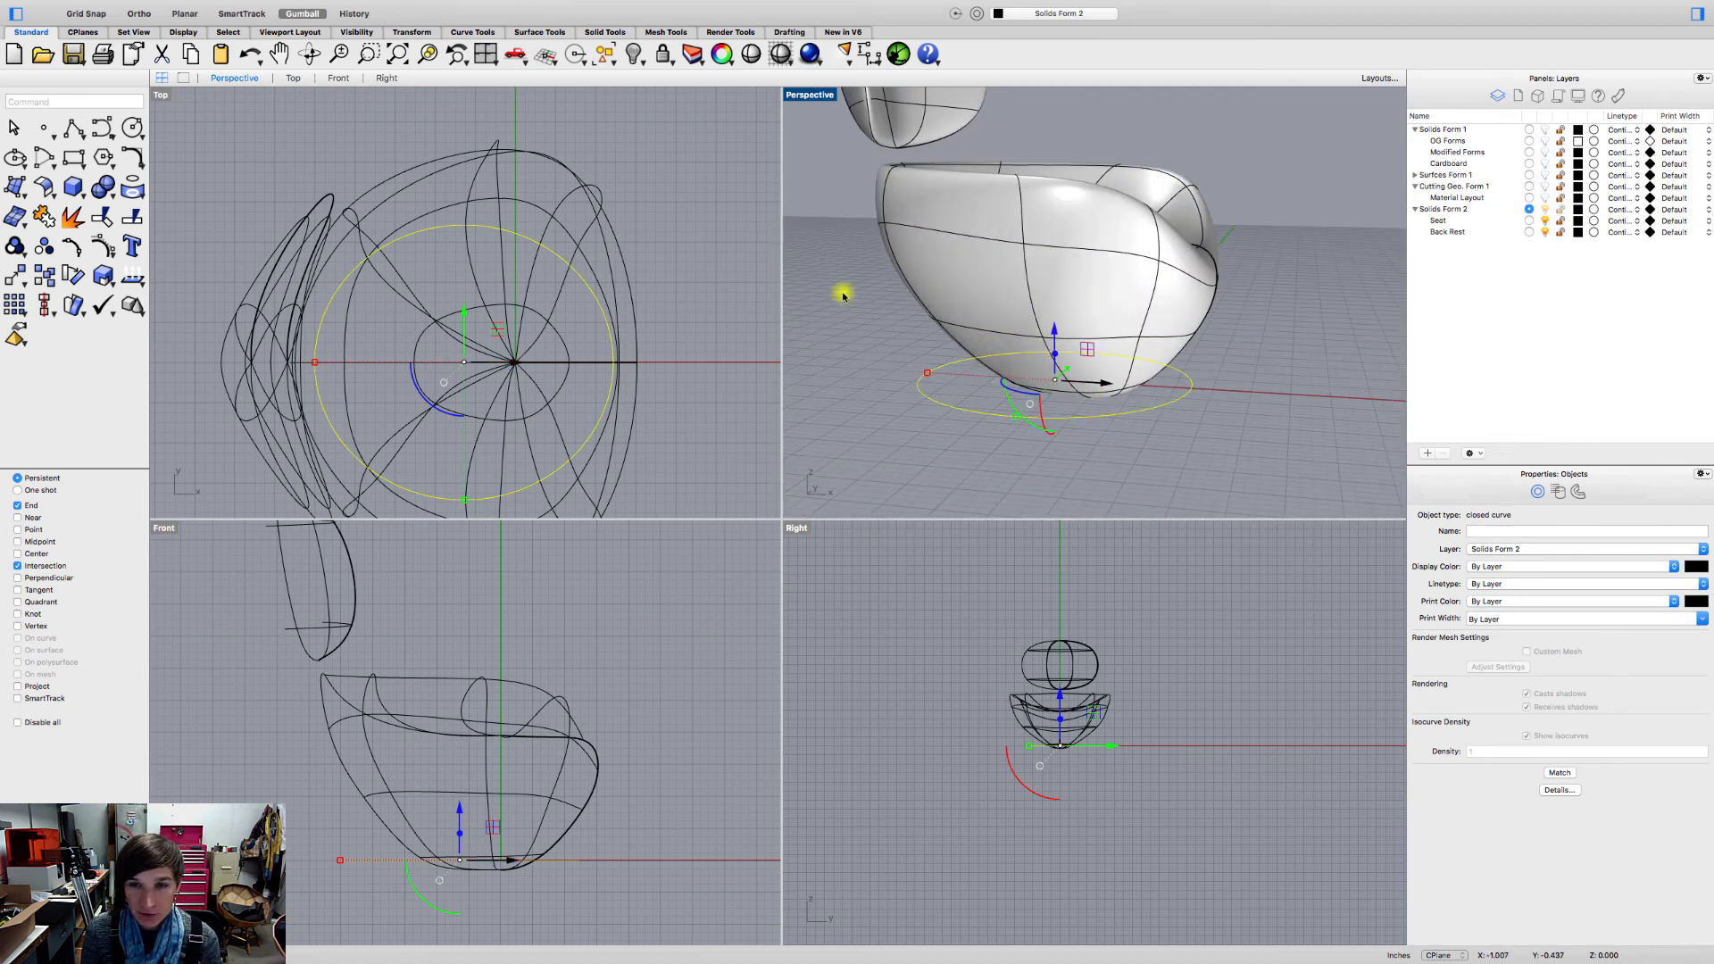
click(880, 325)
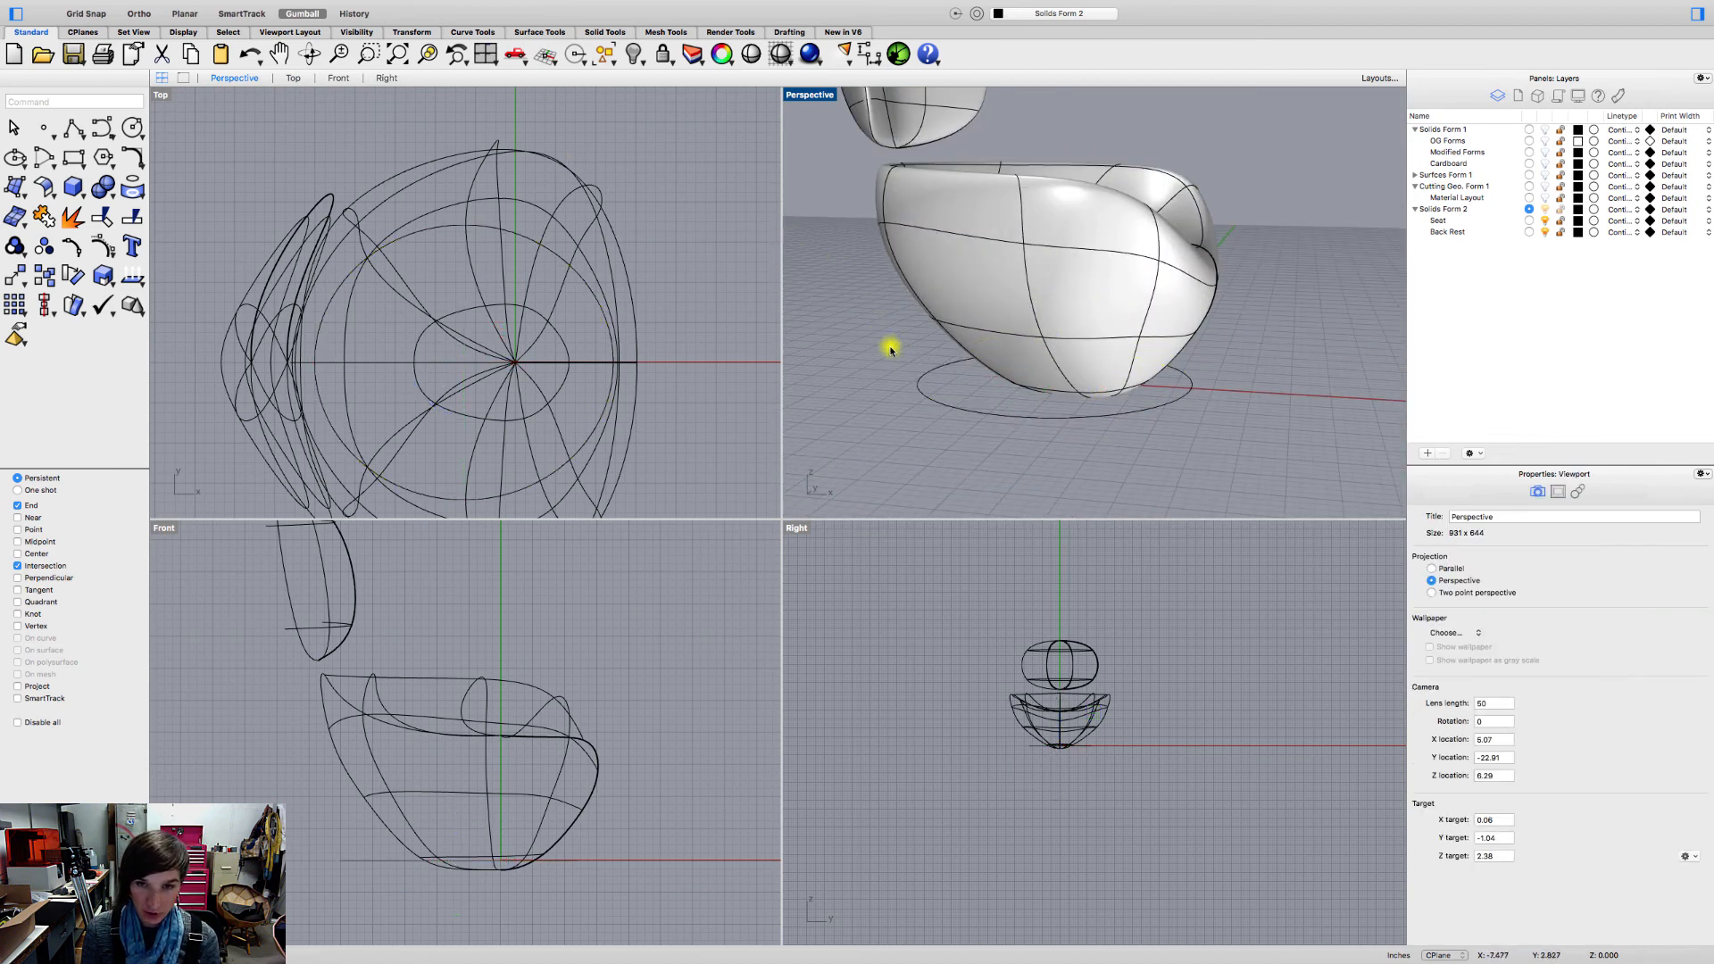
Step: Extrude the base ellipse straight upward about 0.19 in to one side only, with Both Sides turned off
click(929, 392)
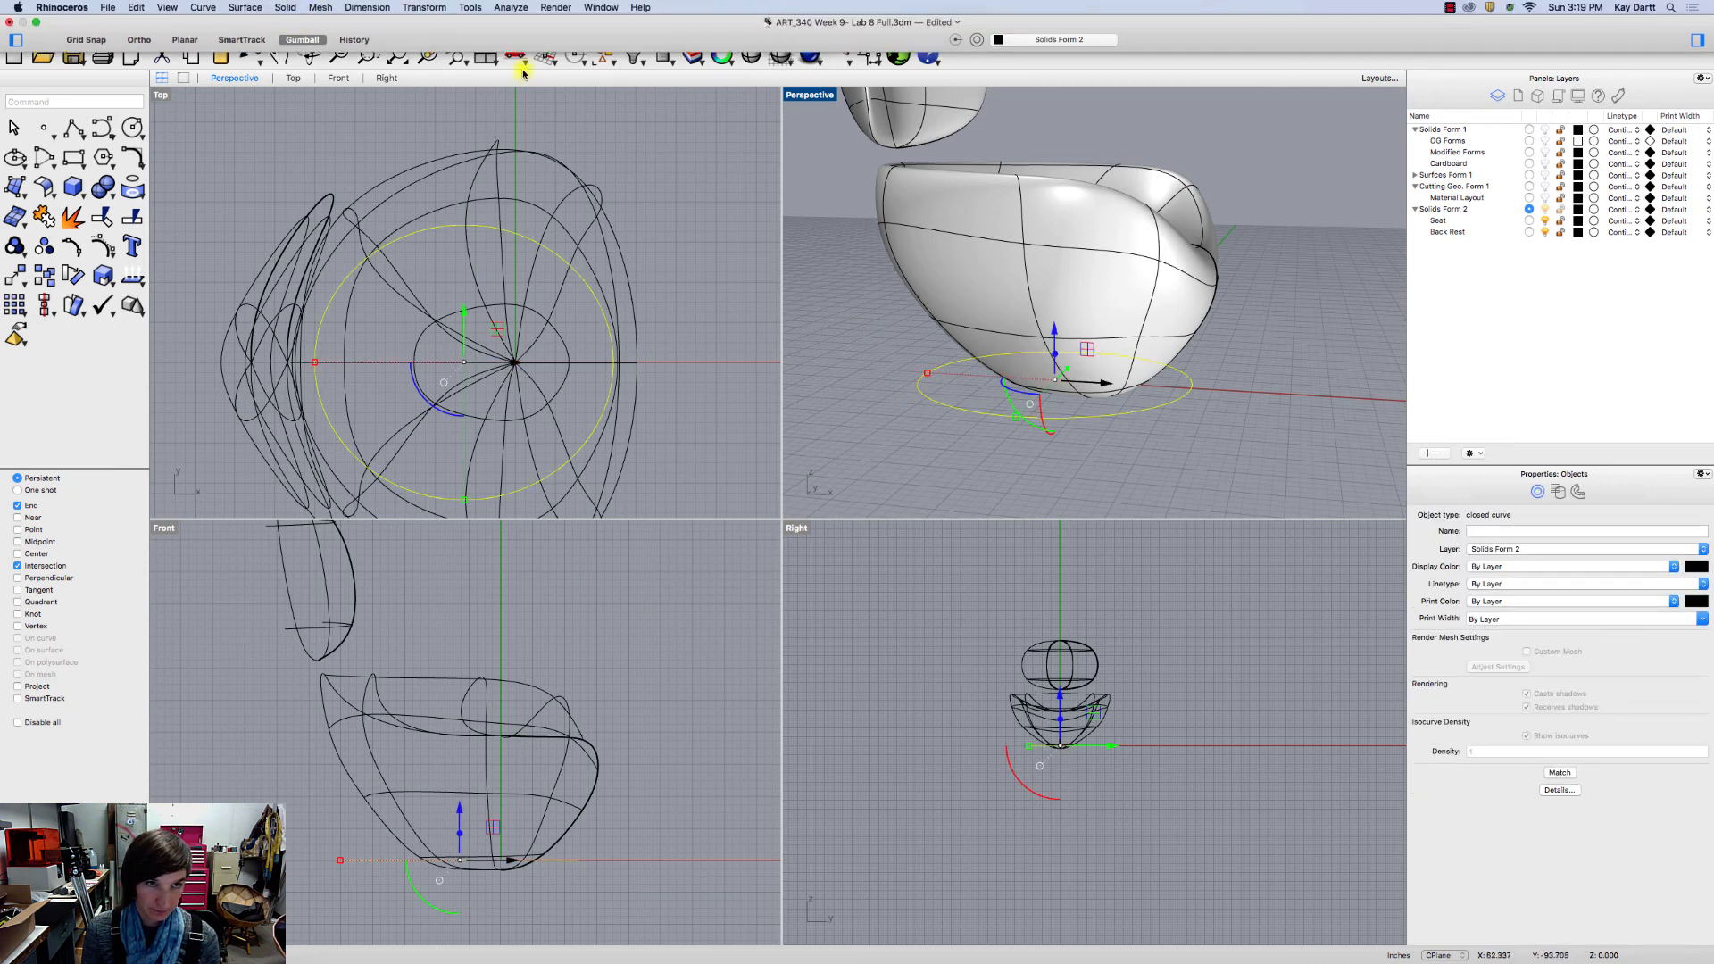
click(241, 8)
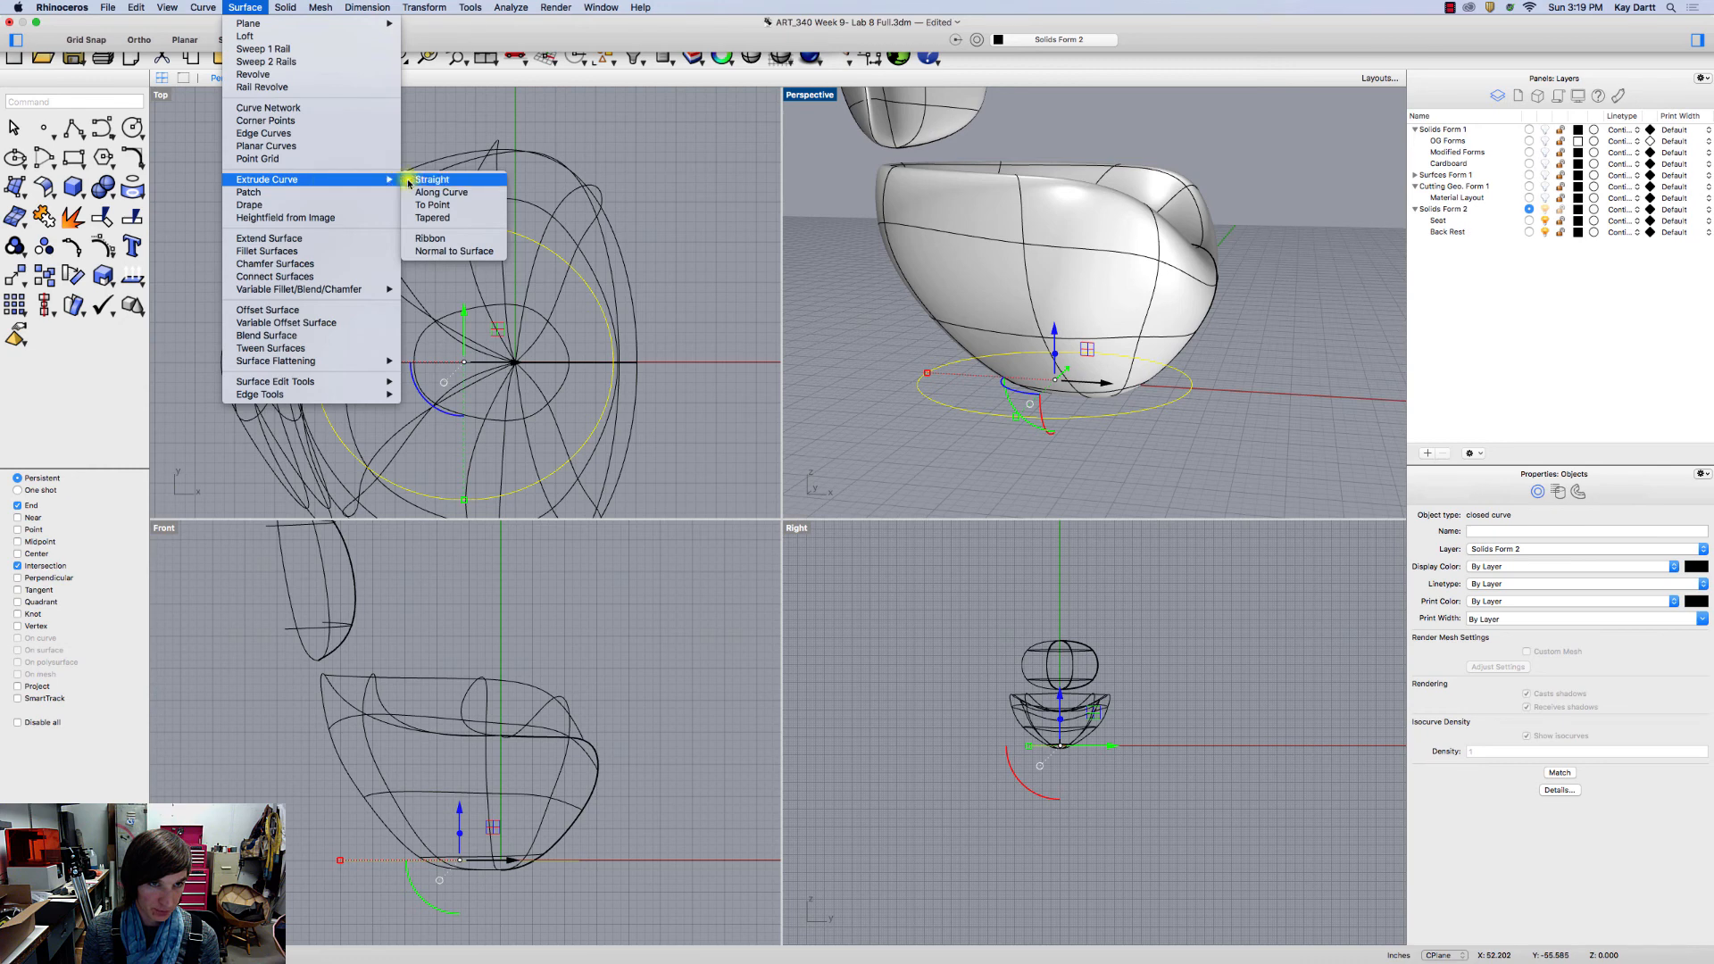
click(412, 181)
scroll(947, 415, up, 5)
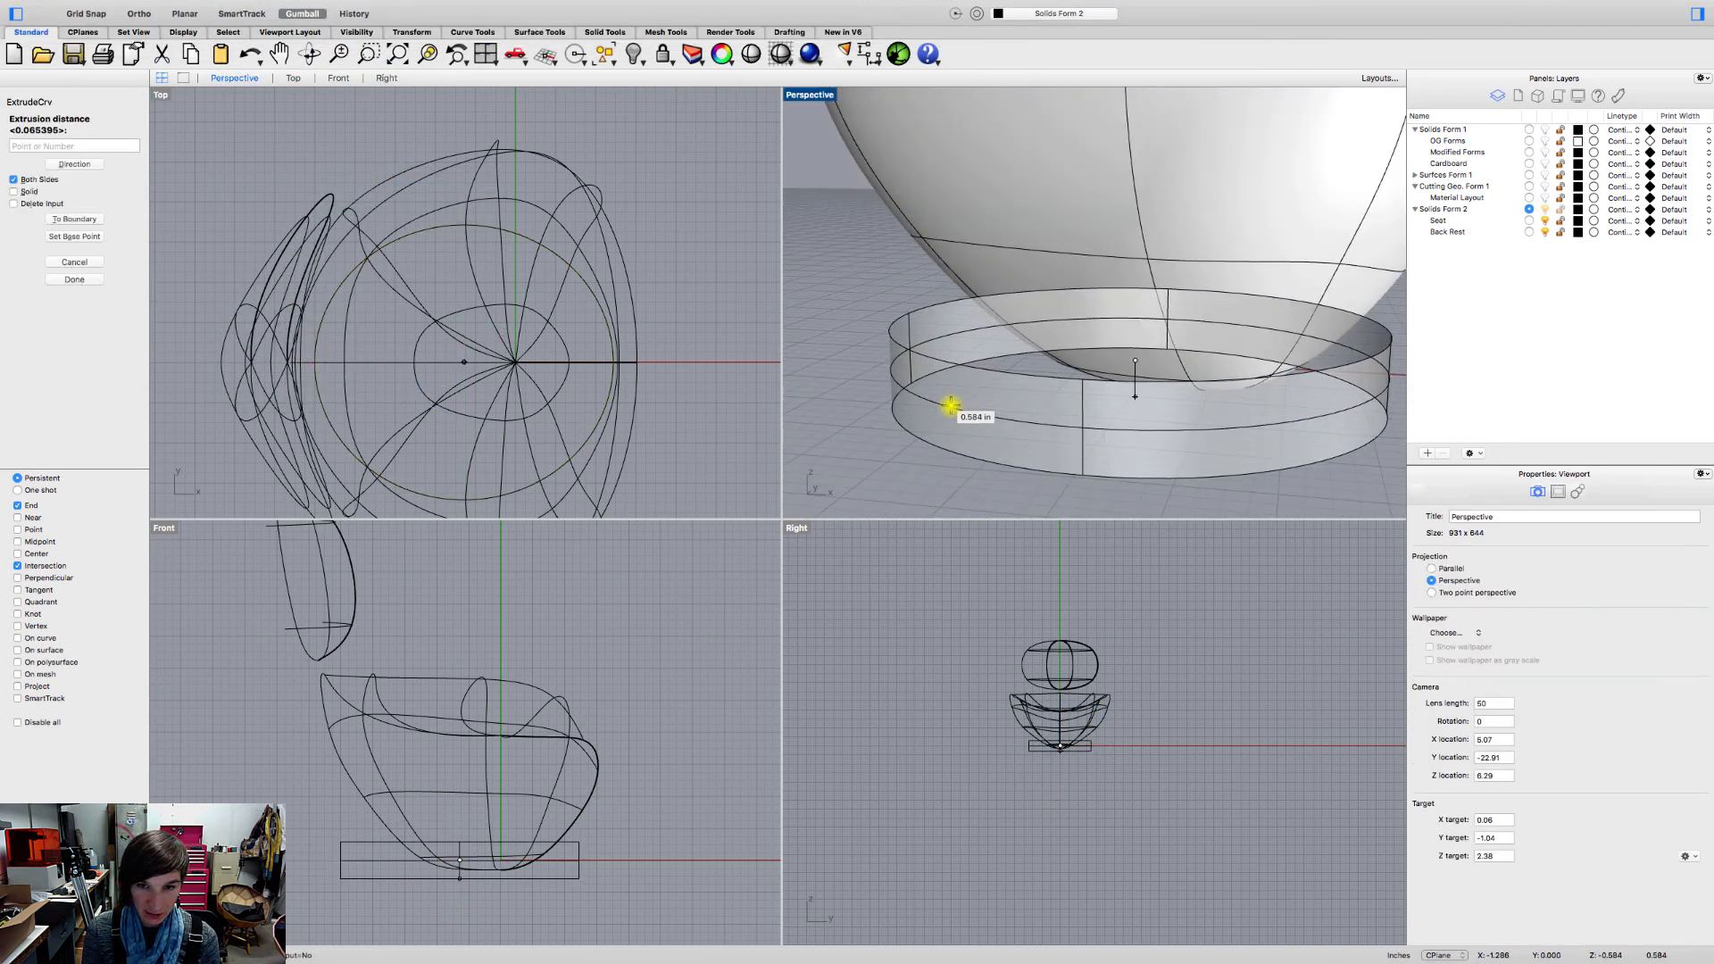
text(B)
key(Return)
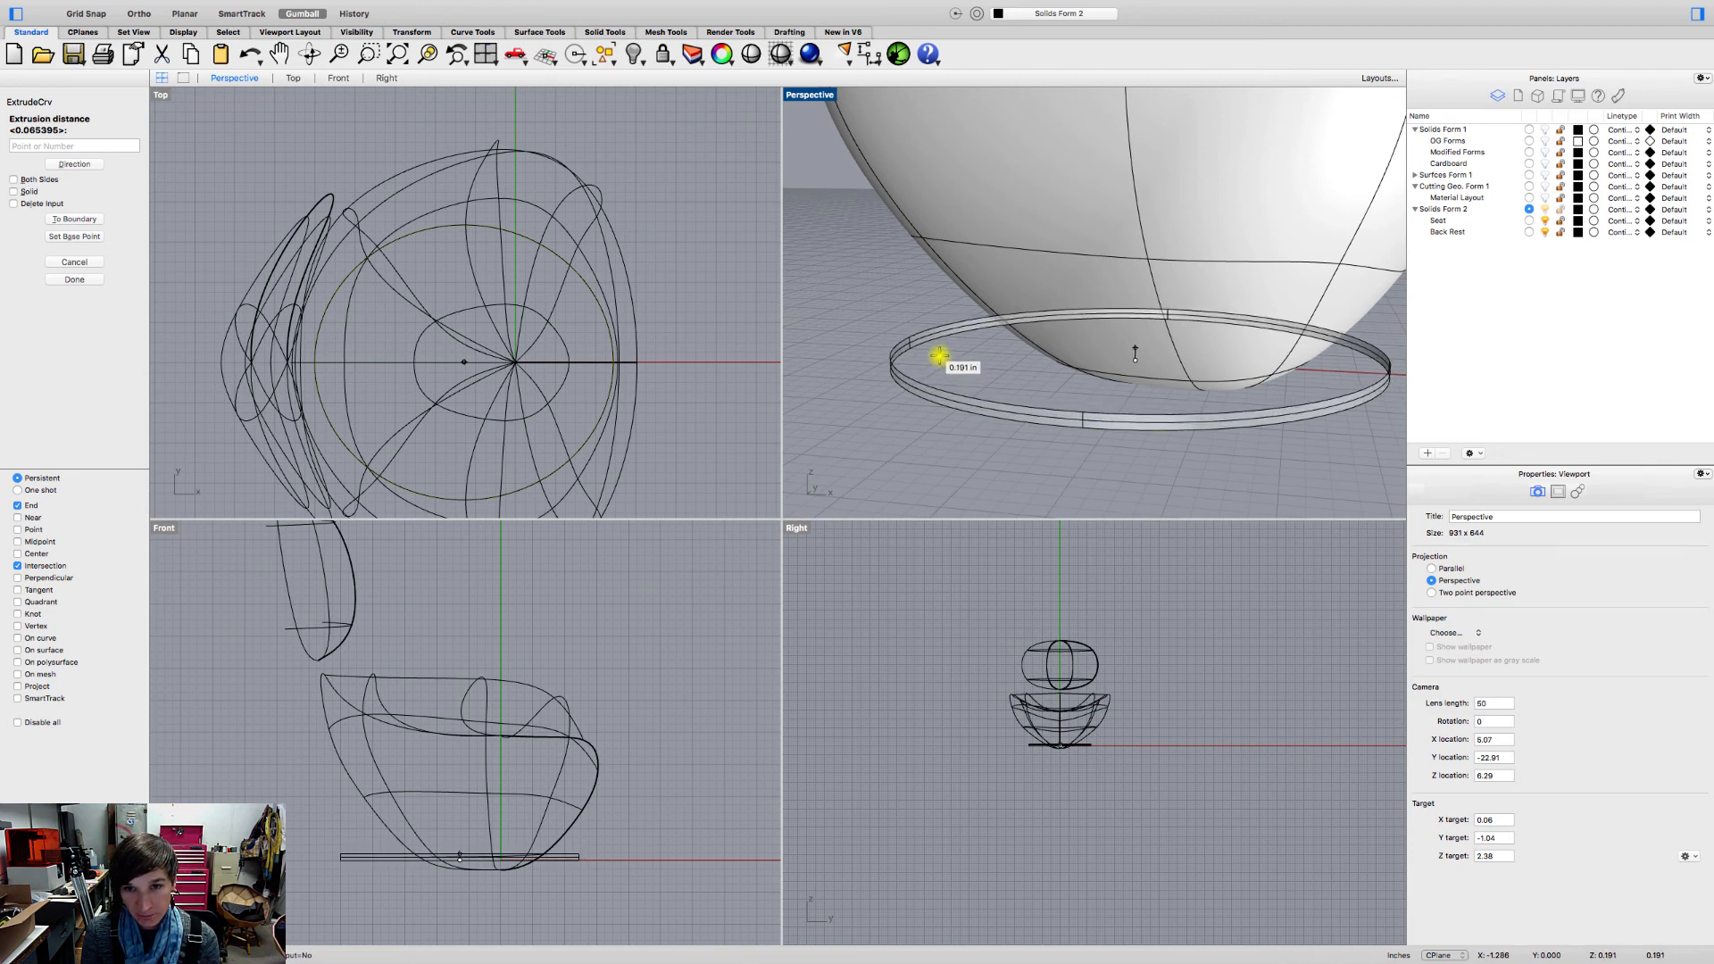
click(938, 358)
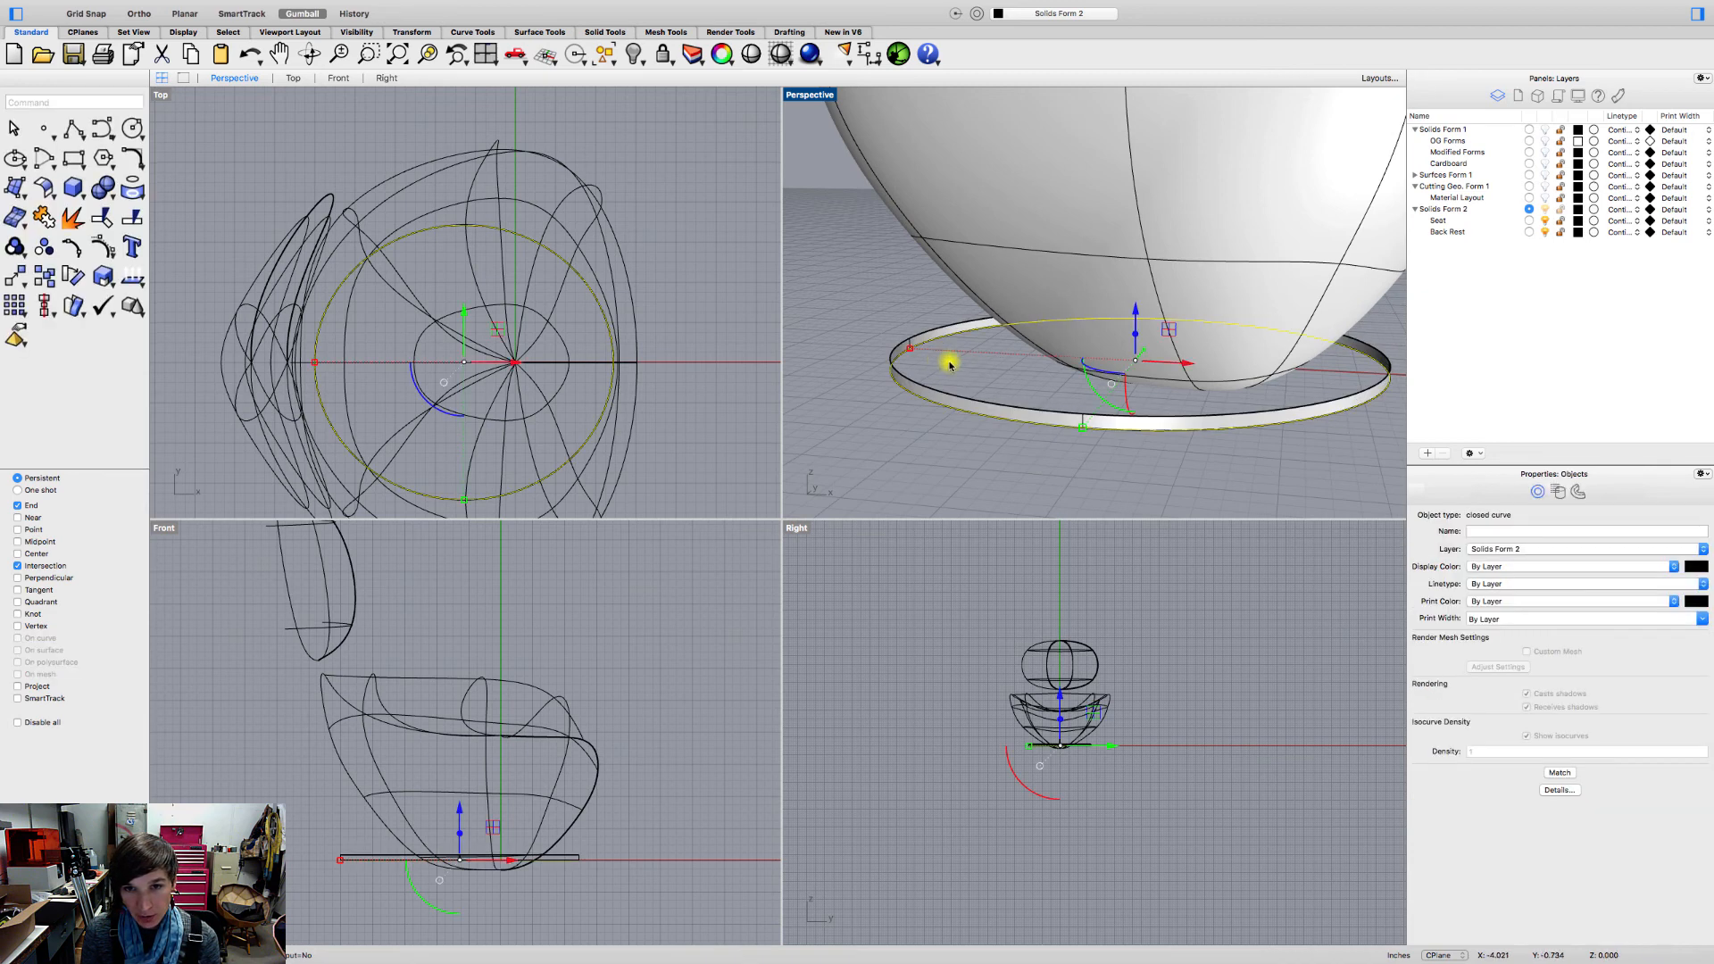
click(954, 366)
Step: Examine from several angles how the seat, back rest and thin base ring sit relative to each other
right_drag(955, 372, 993, 406)
scroll(937, 414, down, 8)
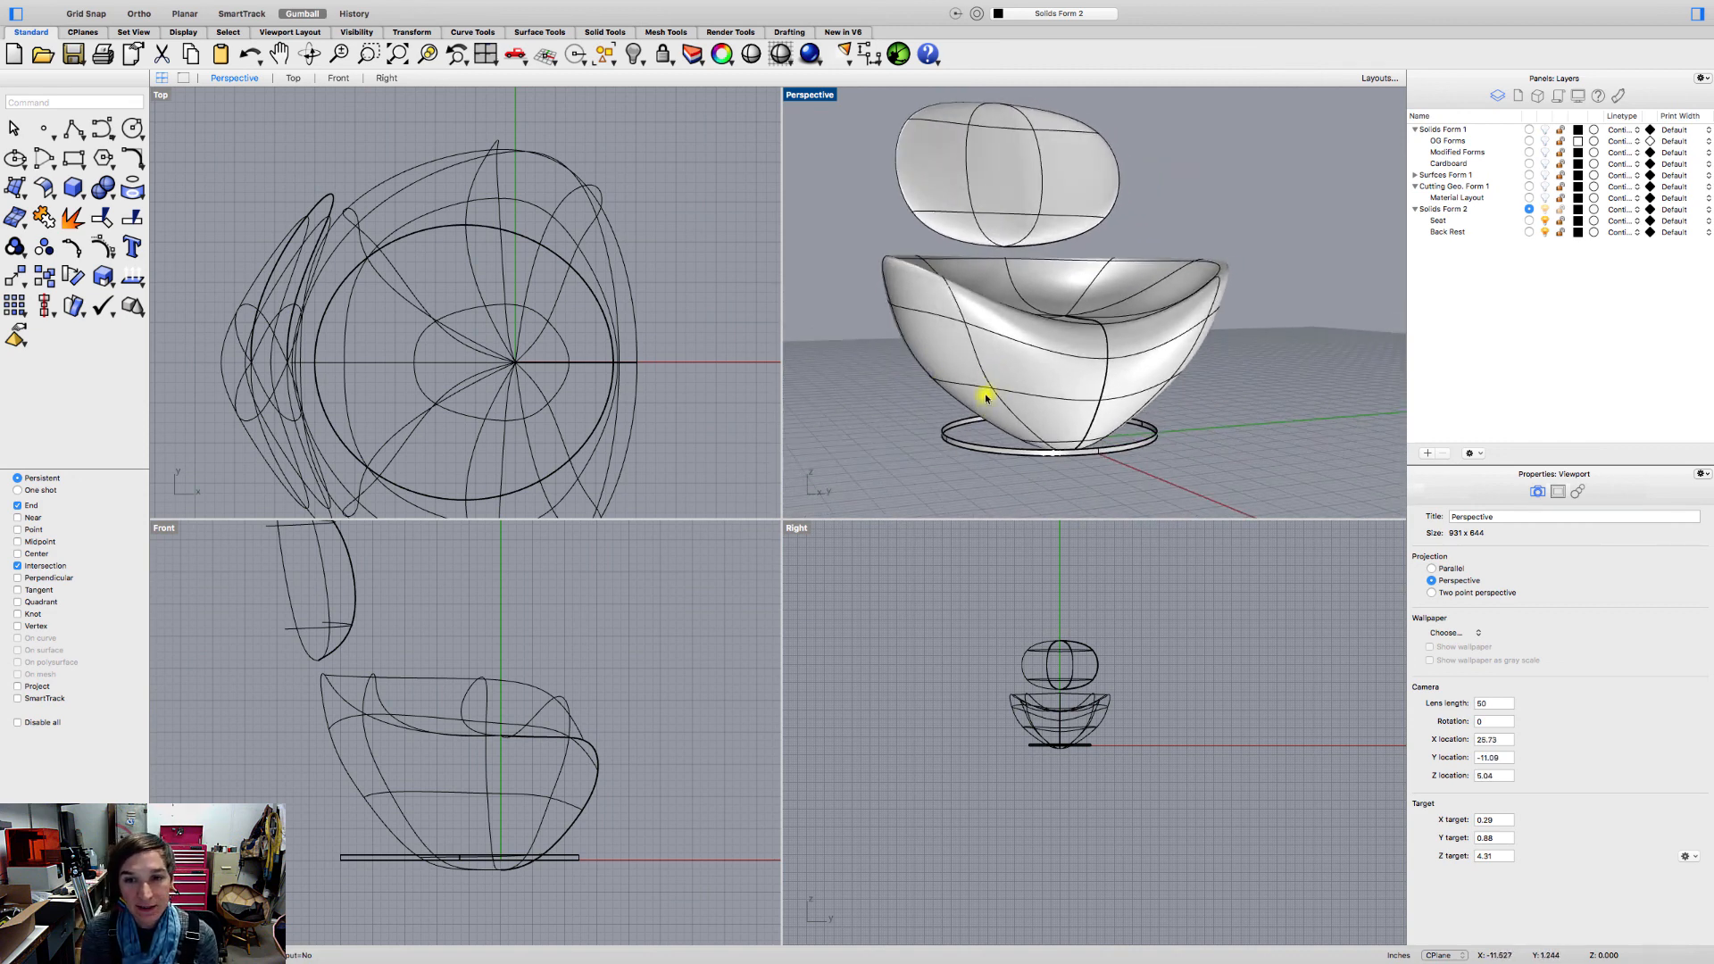
click(987, 396)
scroll(964, 416, up, 5)
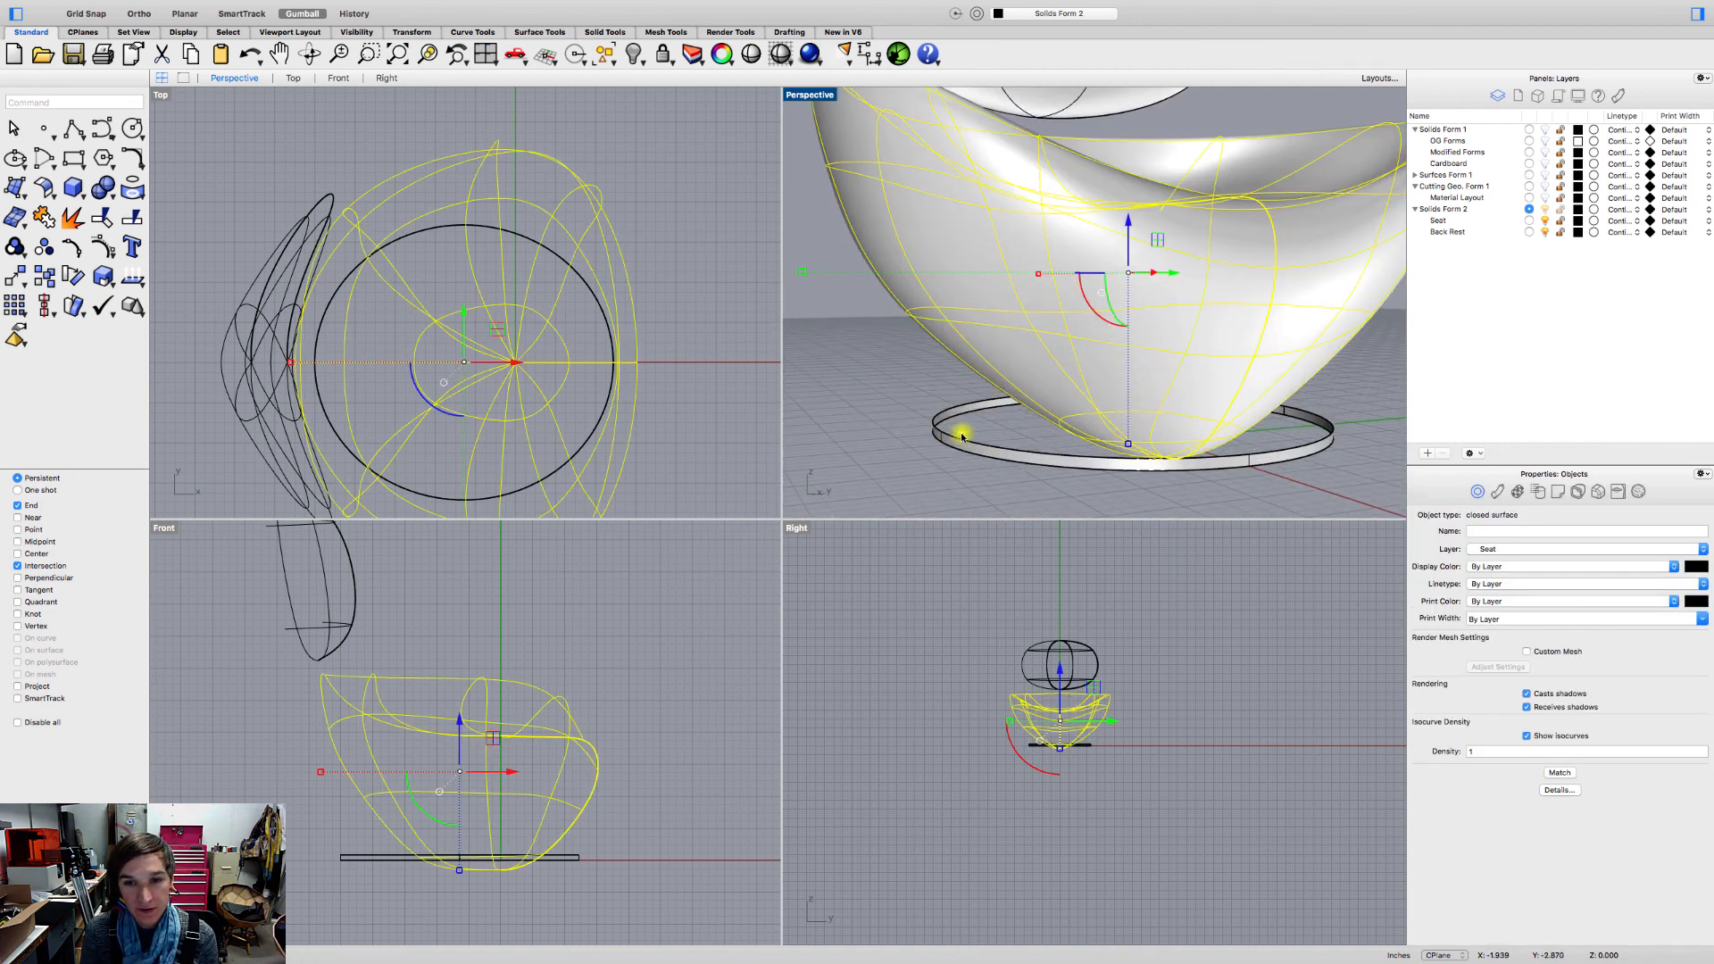
click(907, 404)
right_drag(906, 403, 1067, 408)
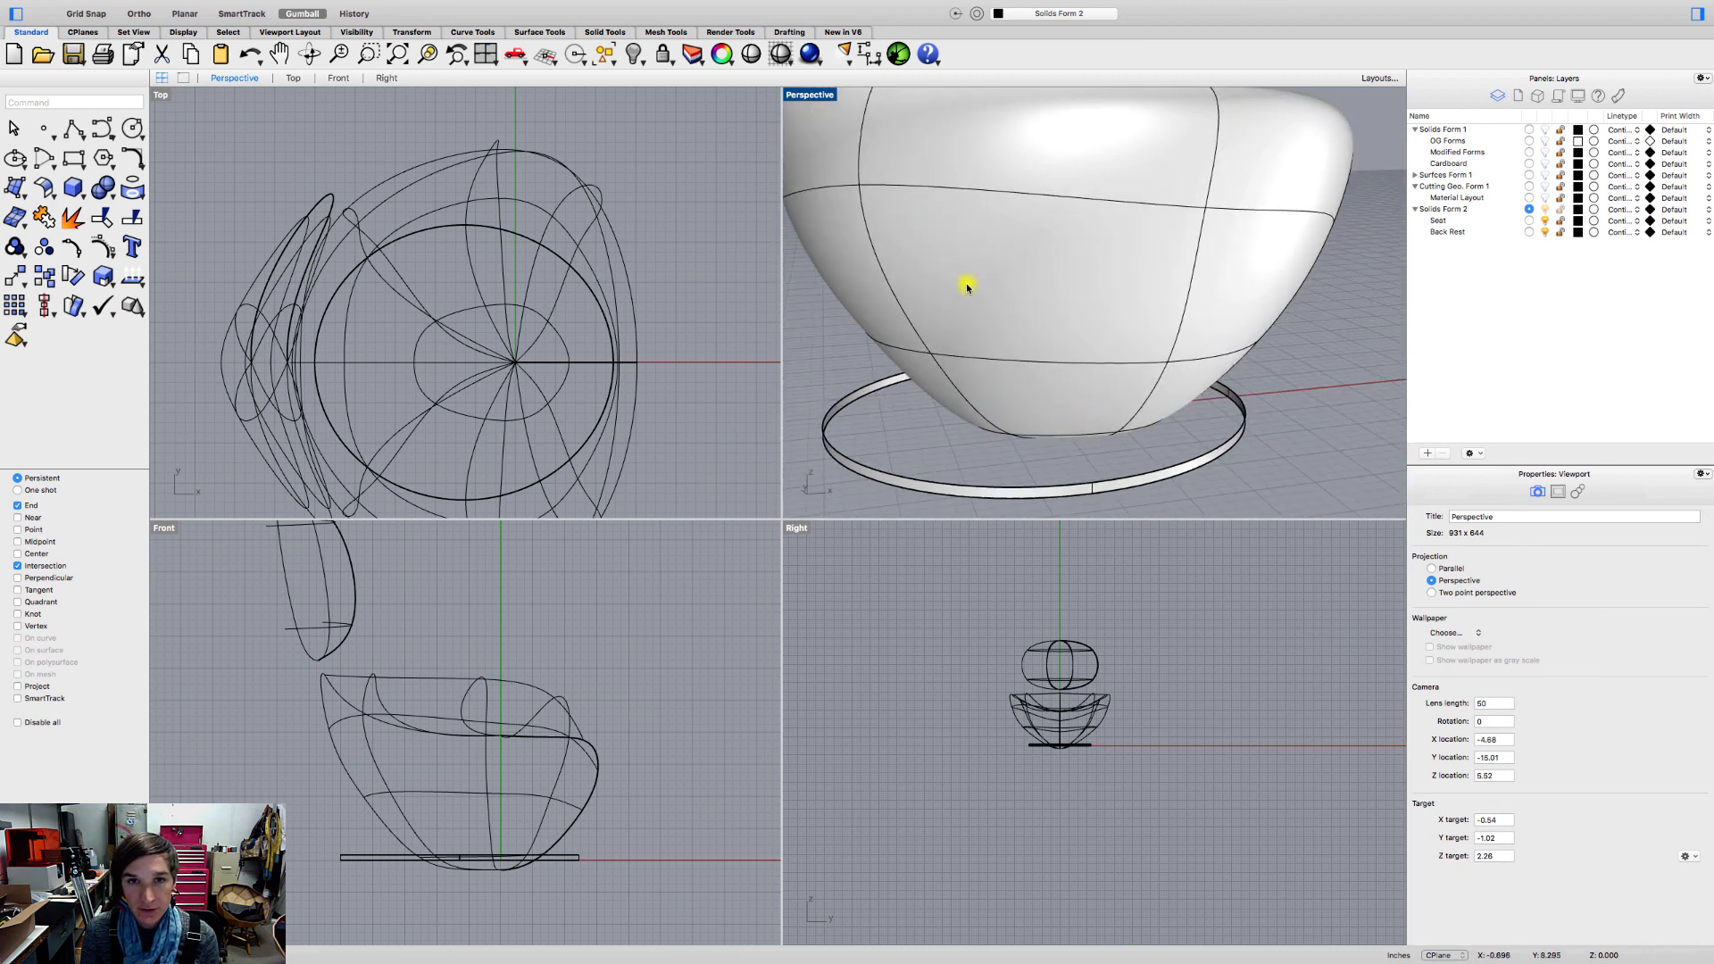
right_drag(936, 365, 960, 415)
scroll(877, 350, down, 5)
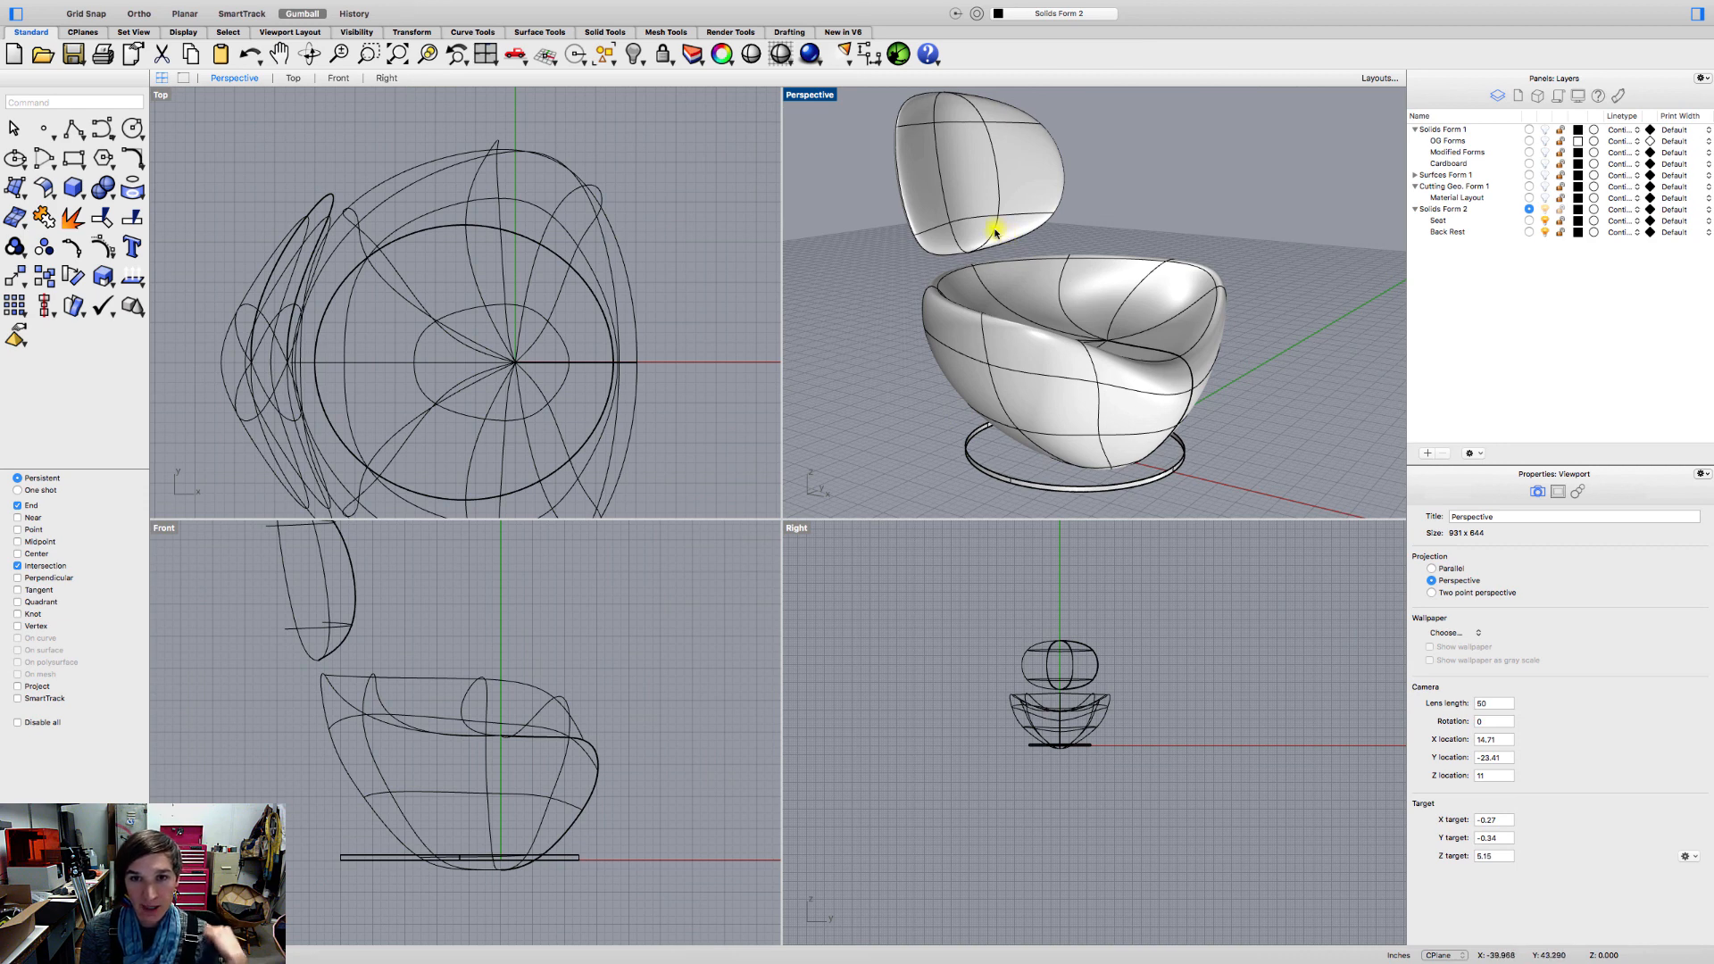
mouse_move(998, 231)
right_down()
mouse_move(919, 306)
mouse_move(1086, 253)
mouse_move(1131, 207)
mouse_move(1063, 218)
mouse_move(1018, 176)
mouse_move(1018, 217)
mouse_move(978, 247)
right_up()
scroll(977, 212, down, 3)
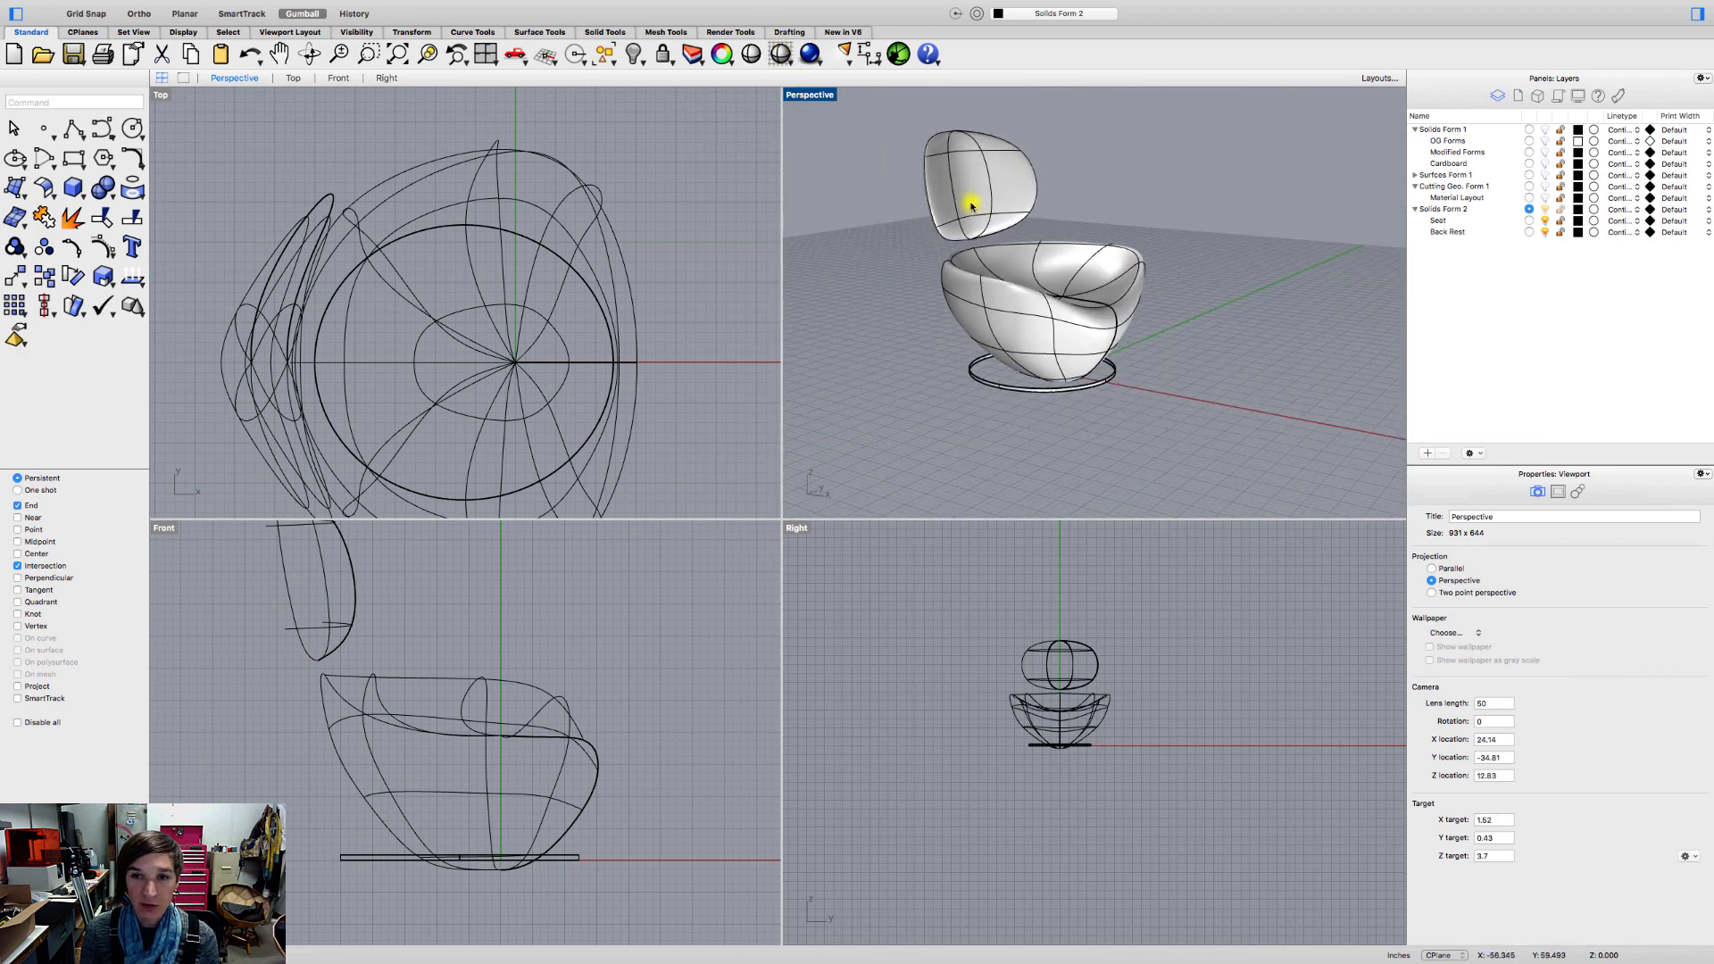